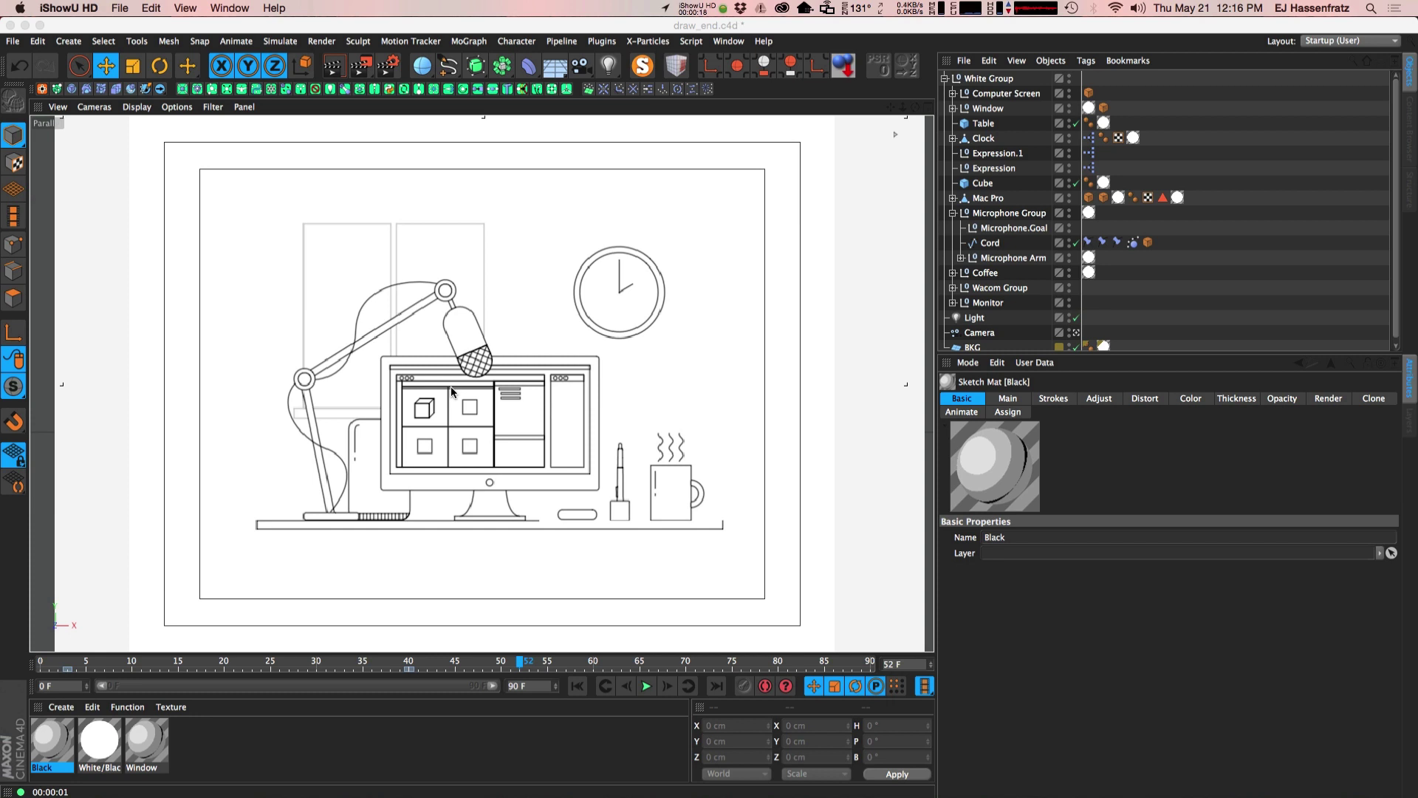
- Open the Black sketch material's Animate settings and set its Draw Speed to Completion
double_click(67, 745)
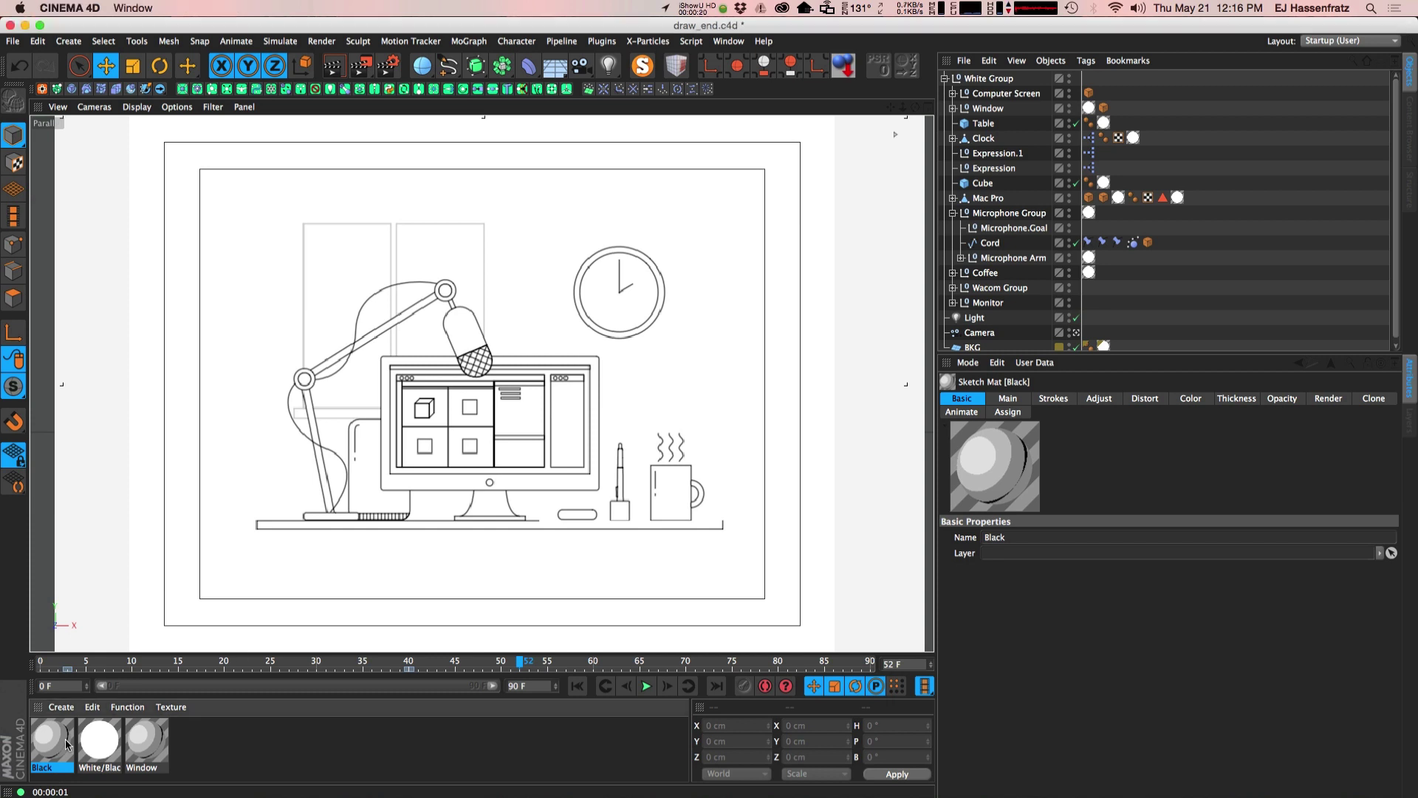
drag(402, 111, 822, 164)
click(571, 422)
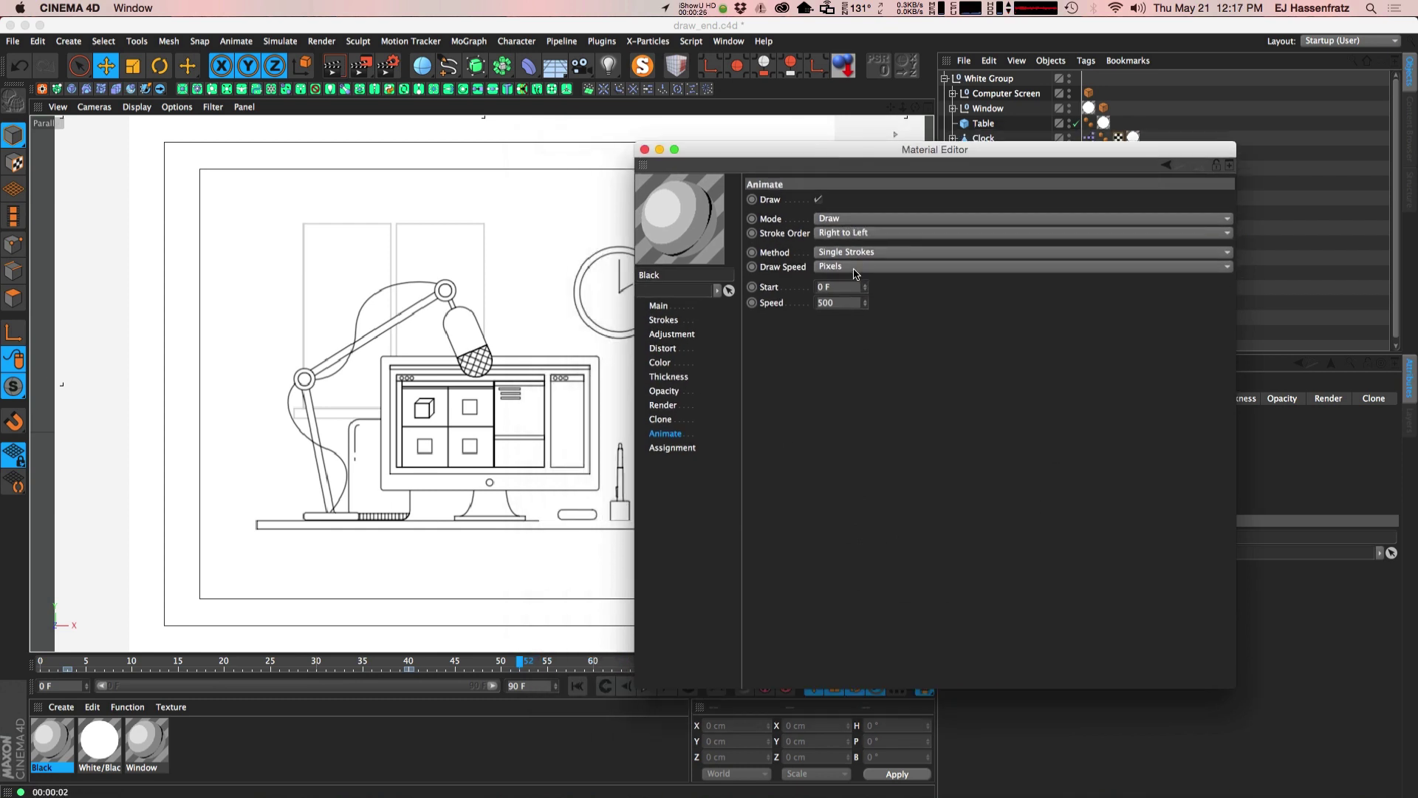
right_click(787, 272)
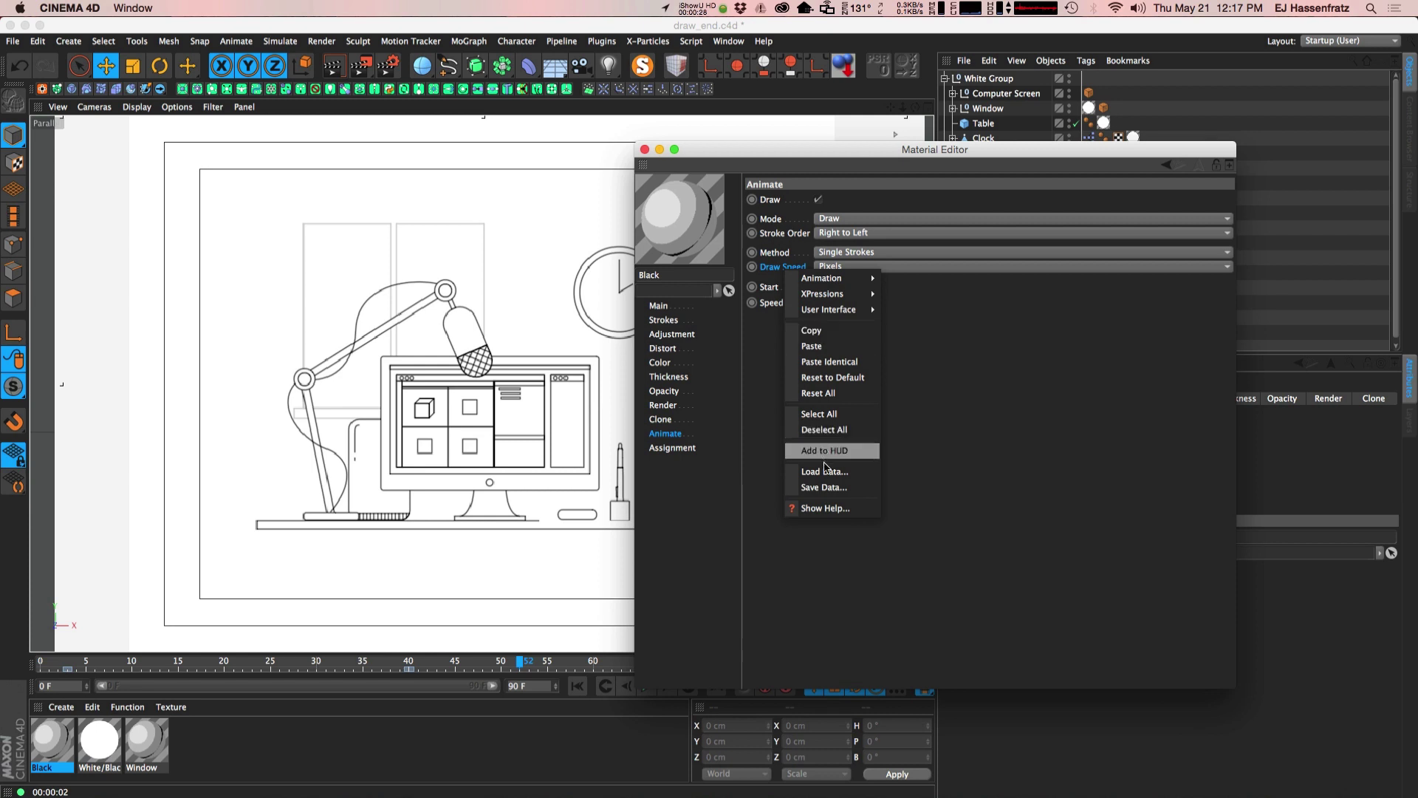
click(828, 361)
click(846, 268)
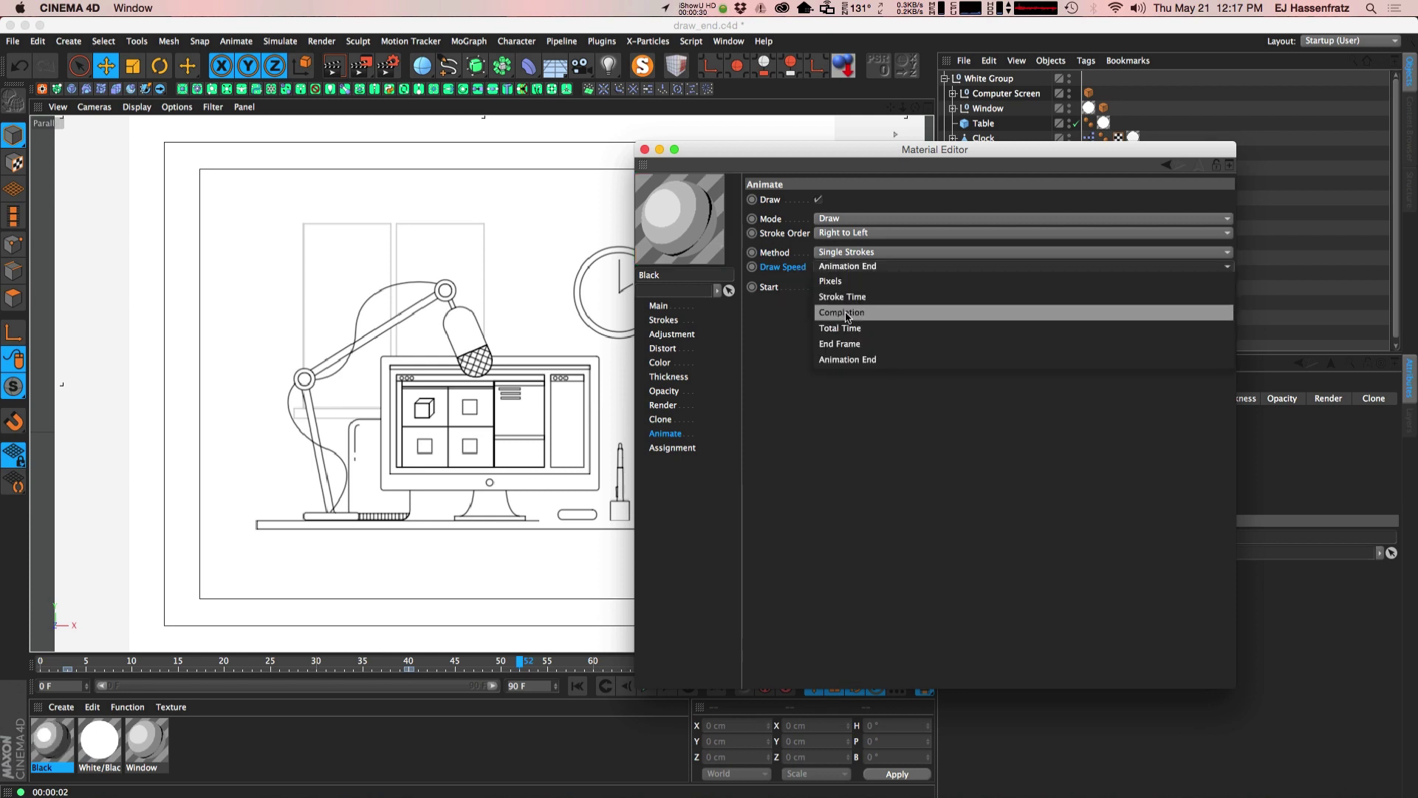
click(848, 314)
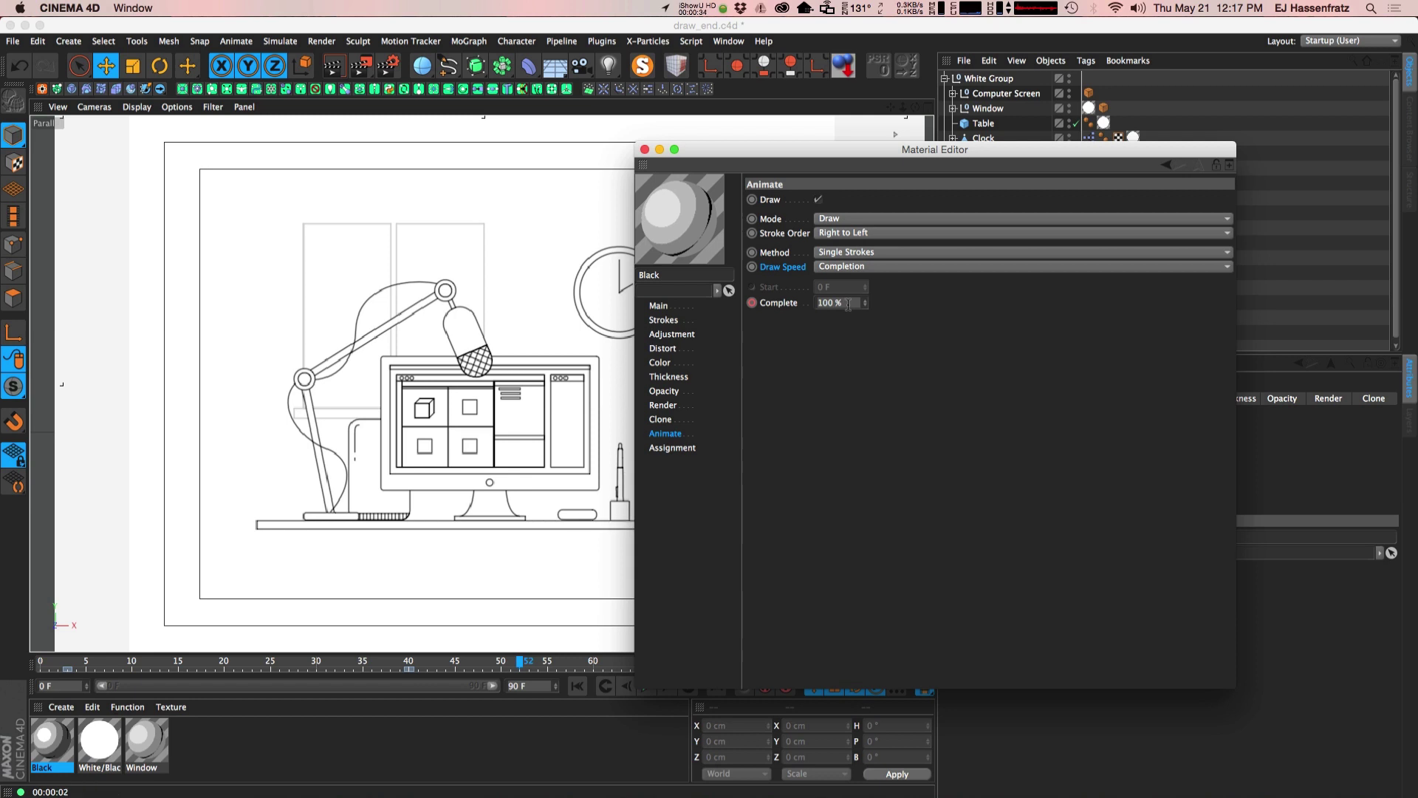
drag(791, 144, 830, 133)
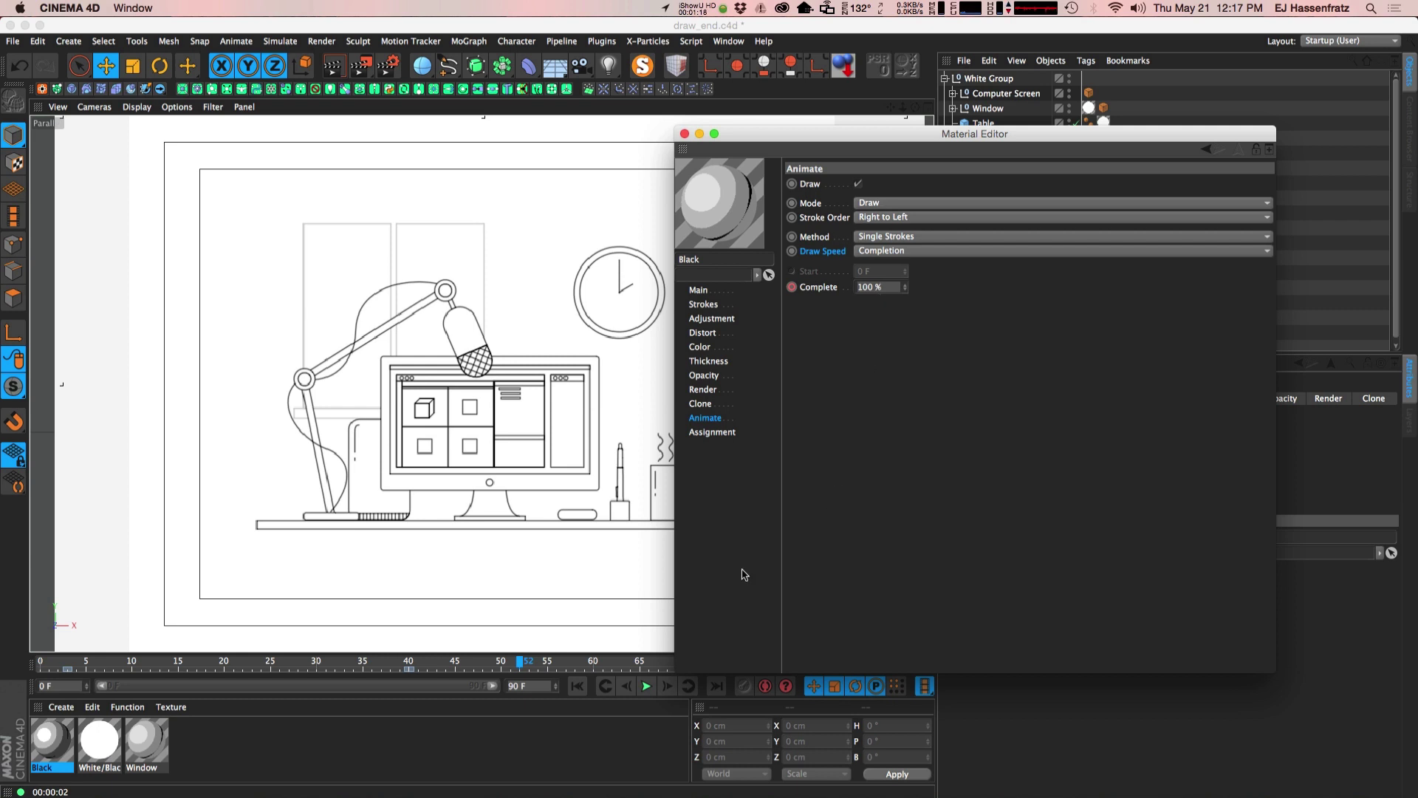
- Open the Picture Viewer and scrub through the Stroke Time_Random render to its last frame
drag(828, 141, 769, 151)
key(shift+r)
drag(485, 183, 350, 149)
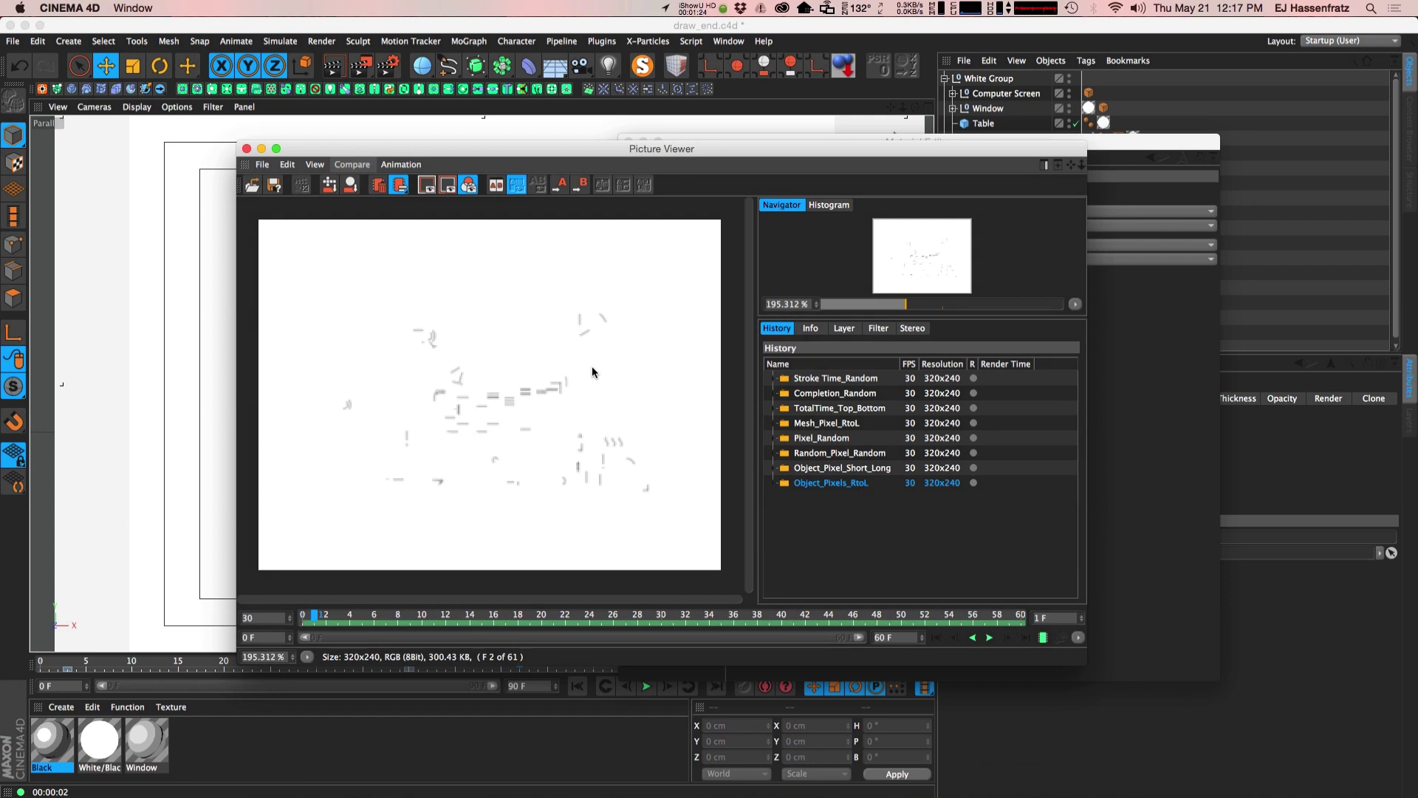
click(835, 378)
mouse_move(313, 619)
mouse_down()
mouse_move(1025, 616)
mouse_move(475, 592)
mouse_move(325, 602)
mouse_move(818, 601)
mouse_up()
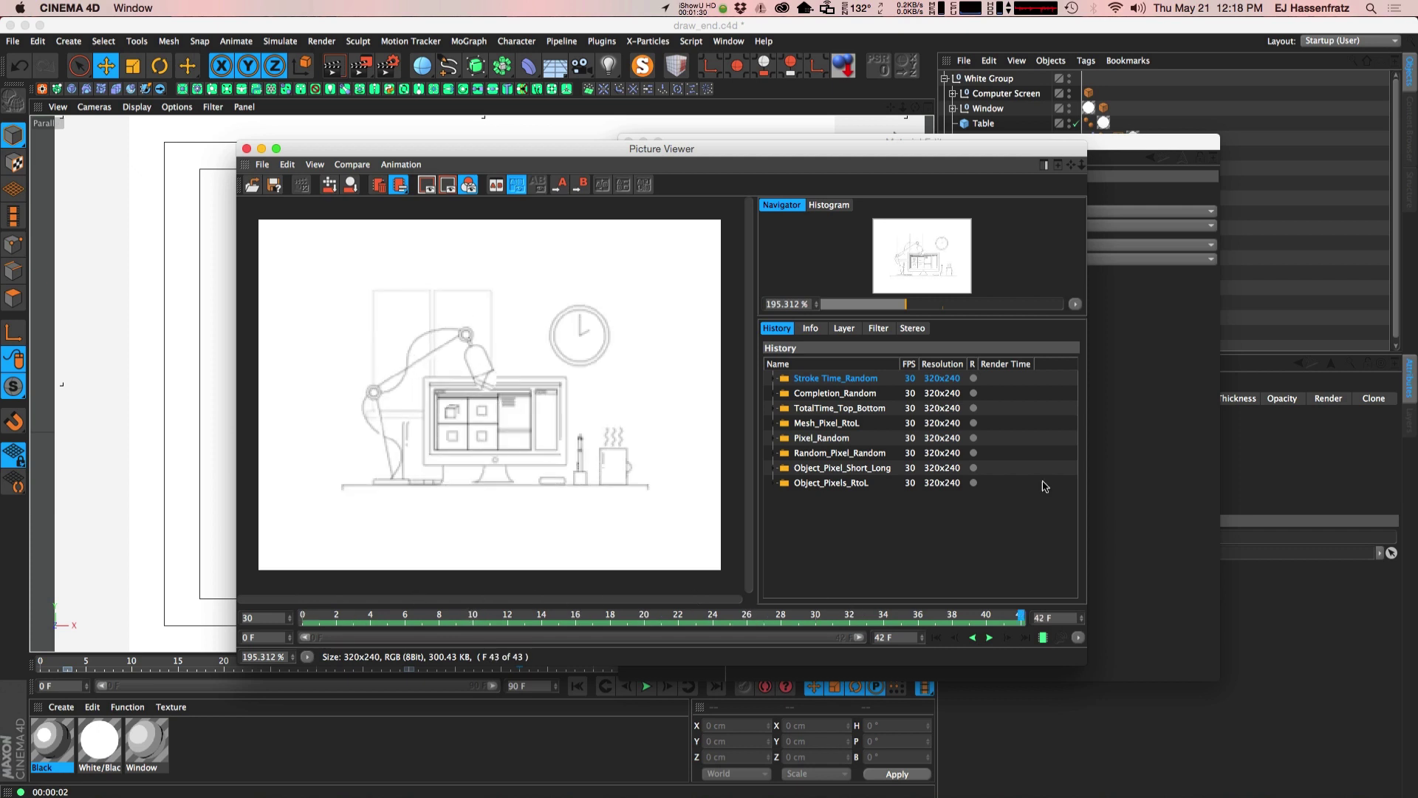
key(shift+r)
drag(766, 142, 713, 101)
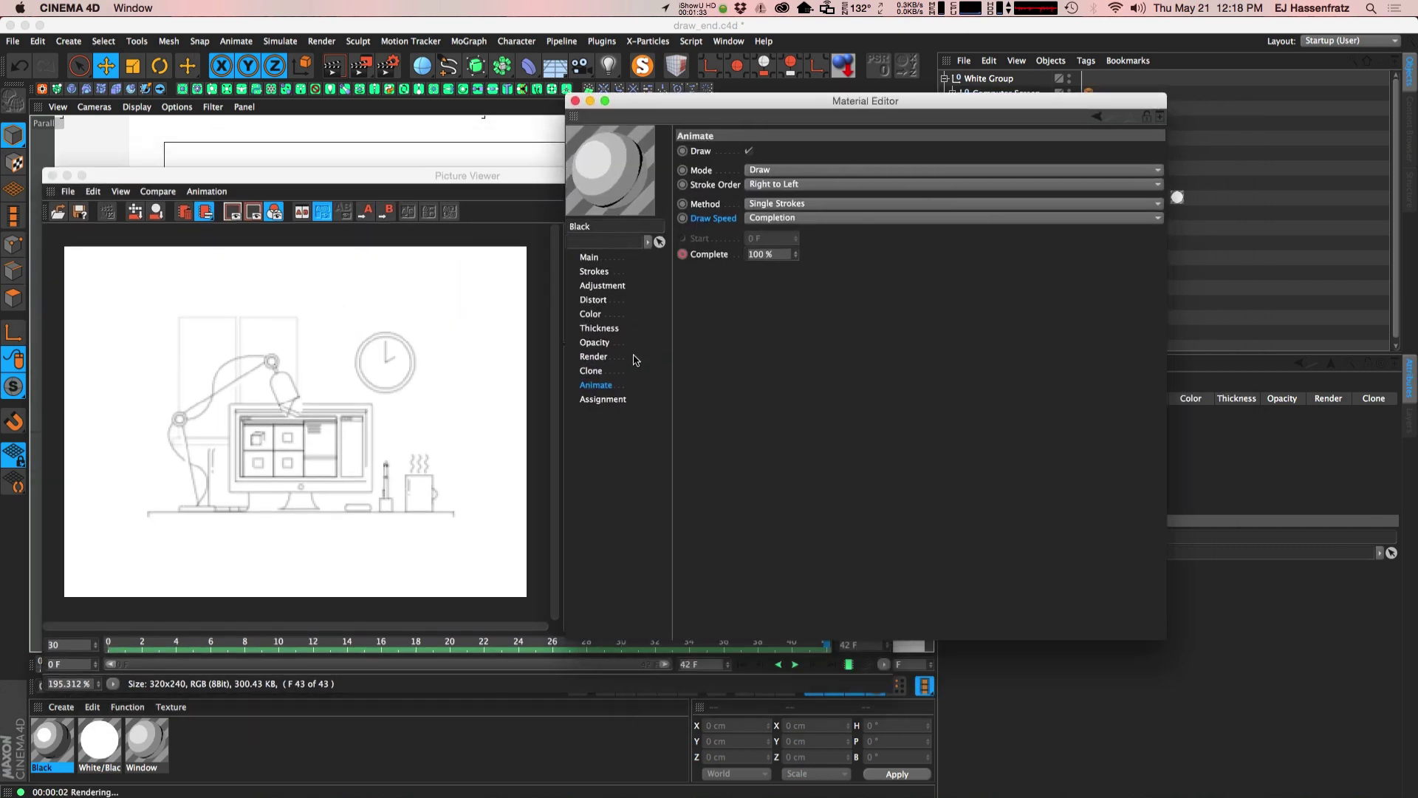
- Examine the available options for Mode, Stroke Order, Method and Draw Speed in the Black material's Animate settings
click(761, 172)
click(761, 185)
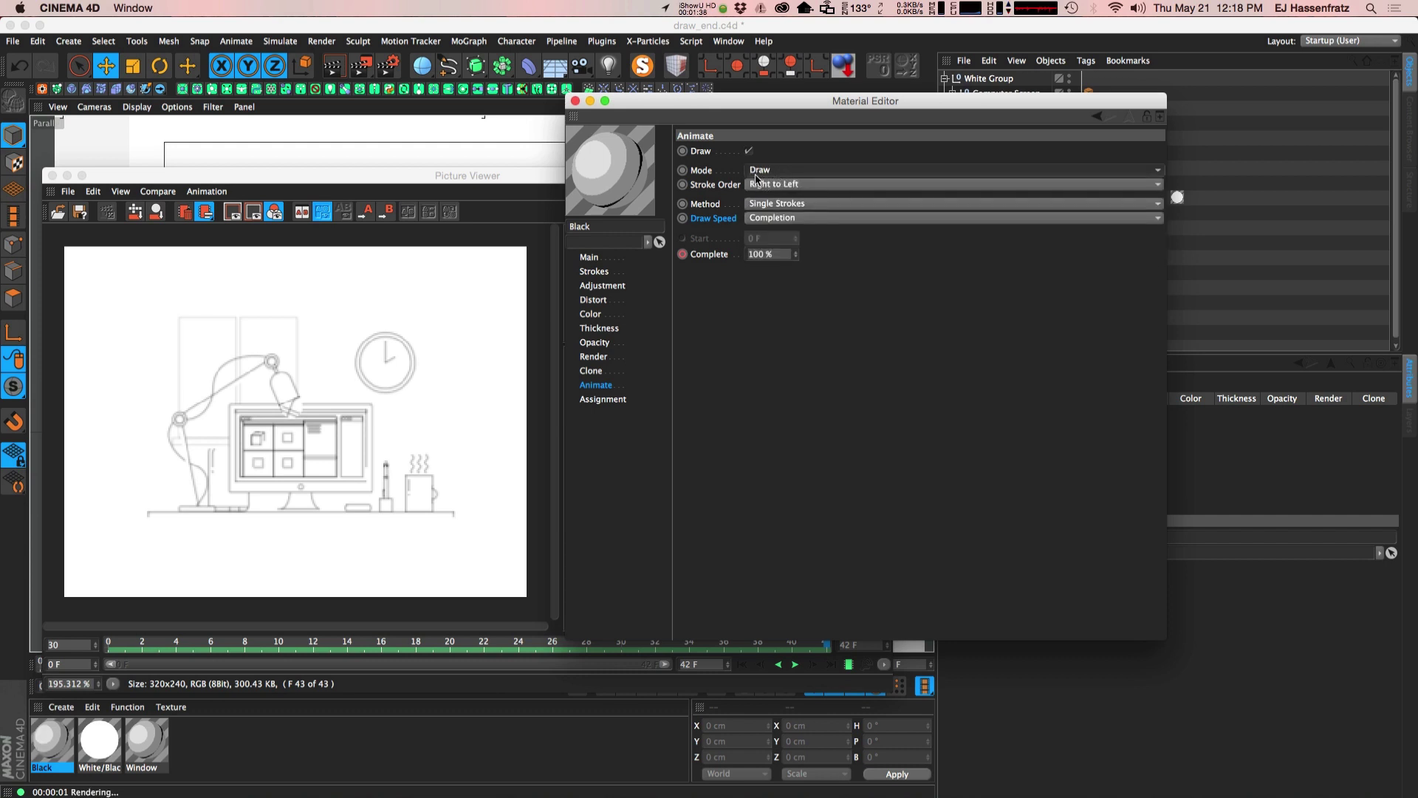
click(766, 173)
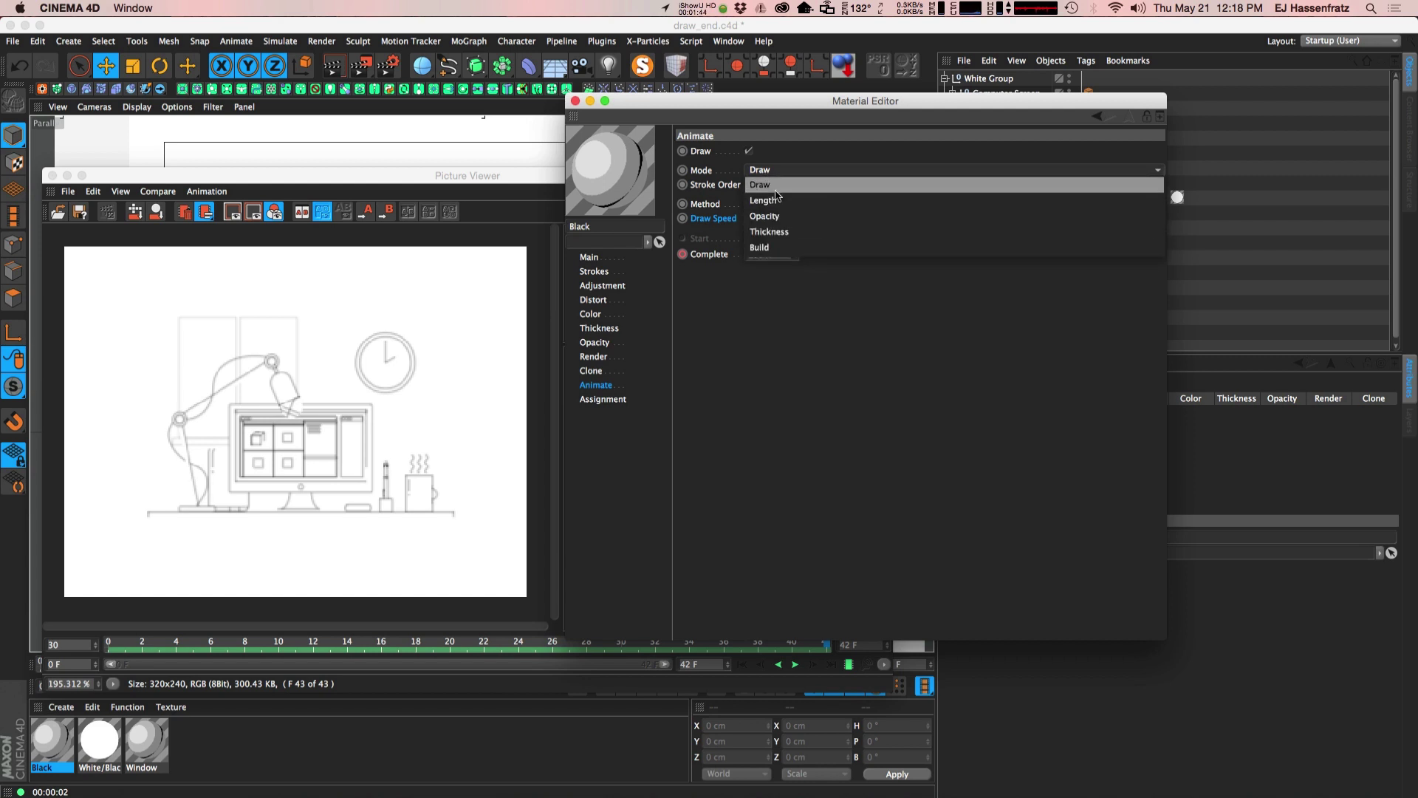
click(740, 184)
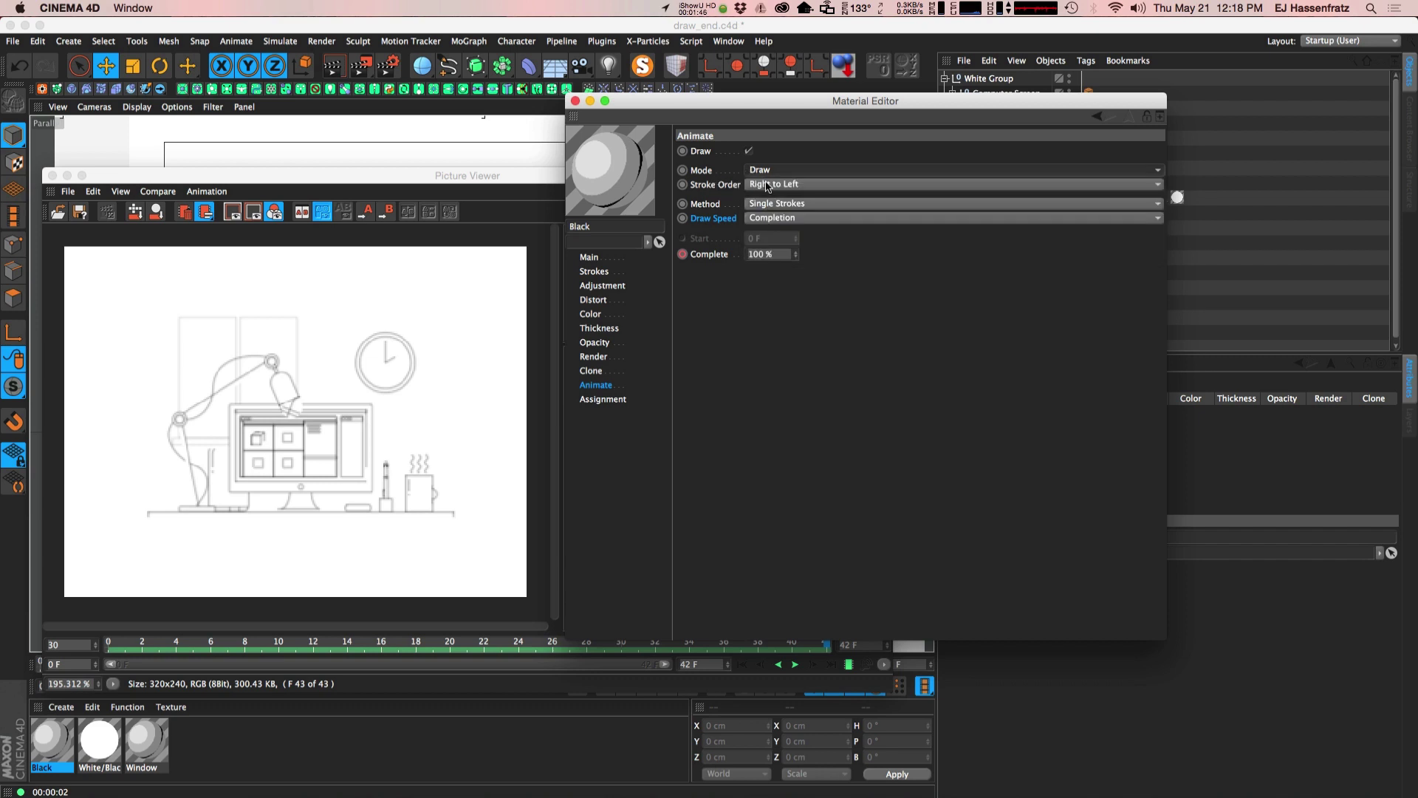
click(767, 185)
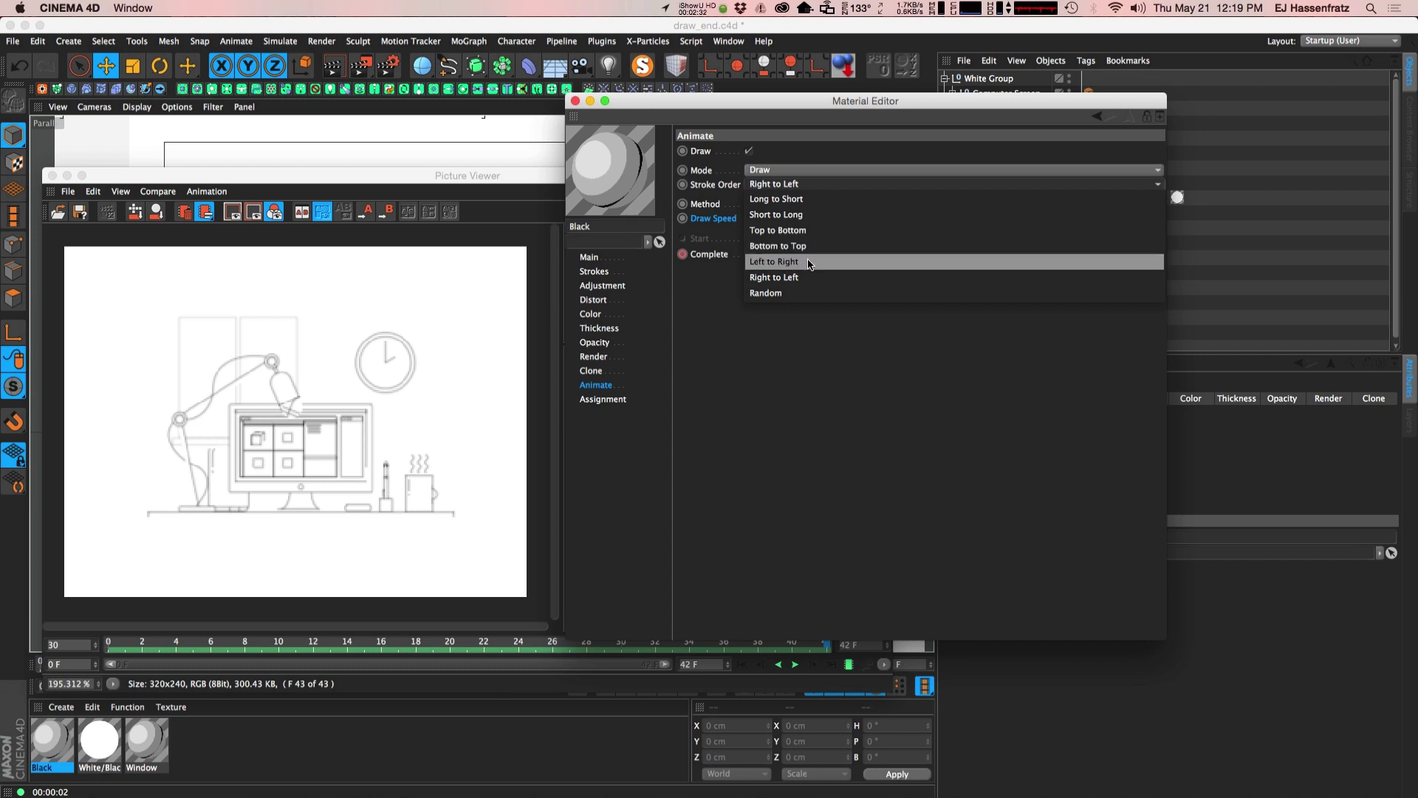
click(787, 397)
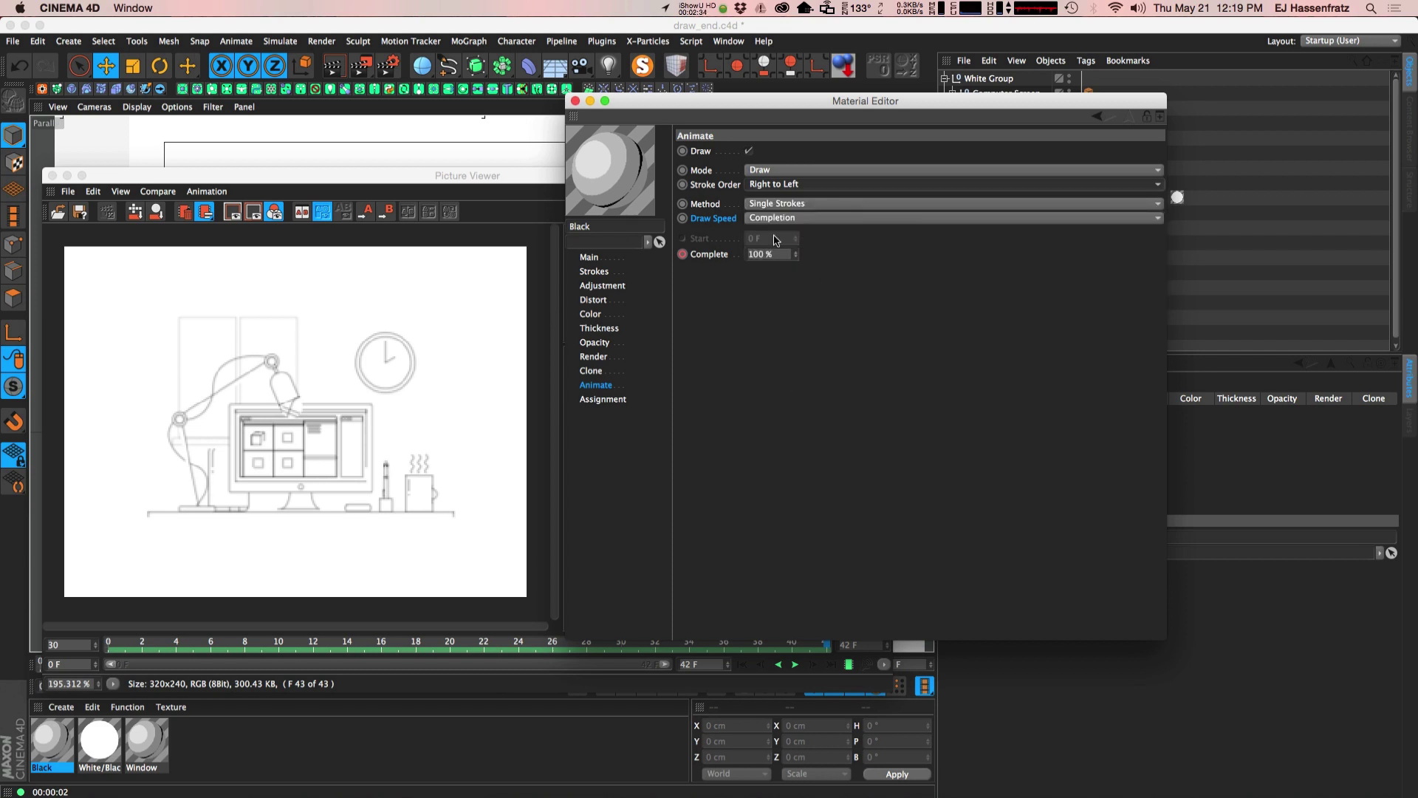
click(781, 206)
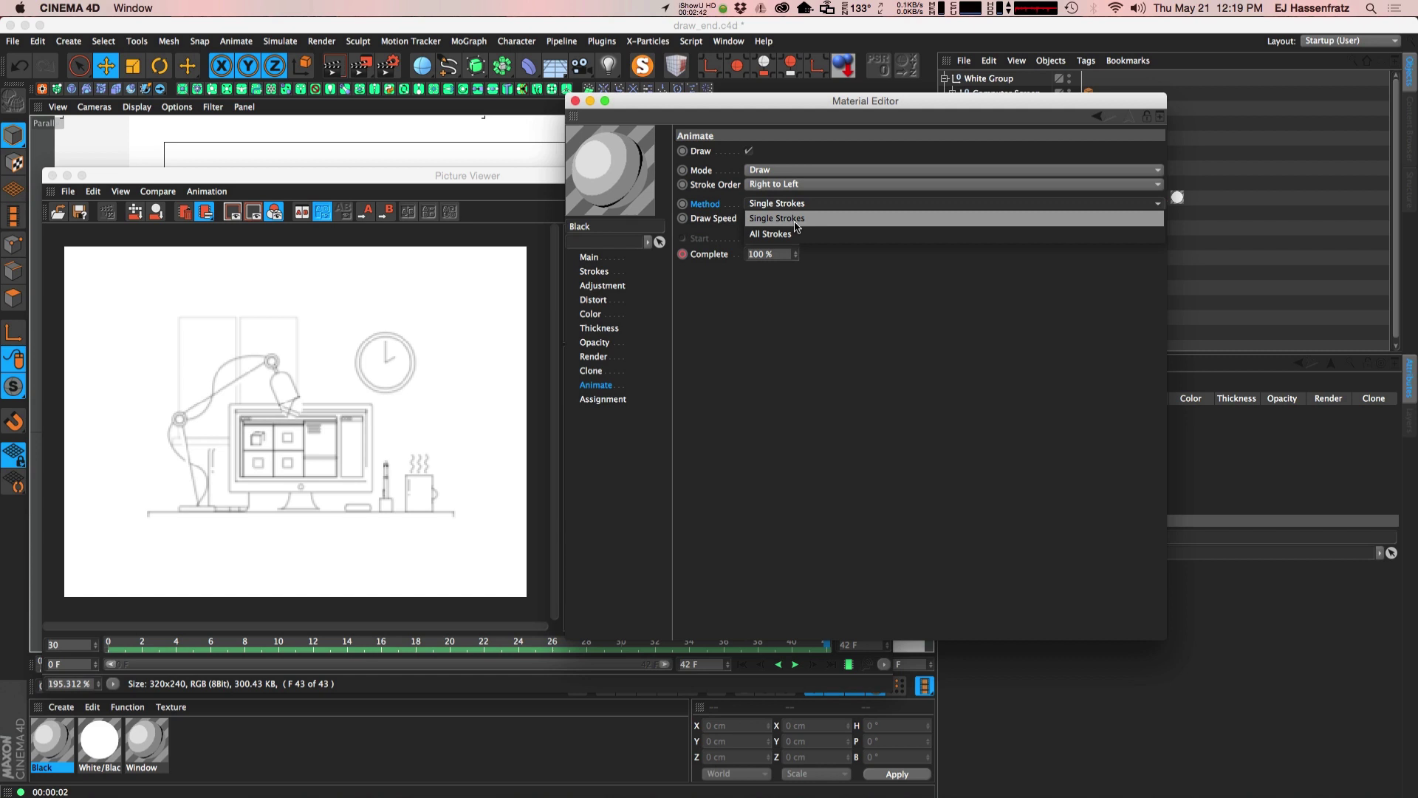
click(783, 219)
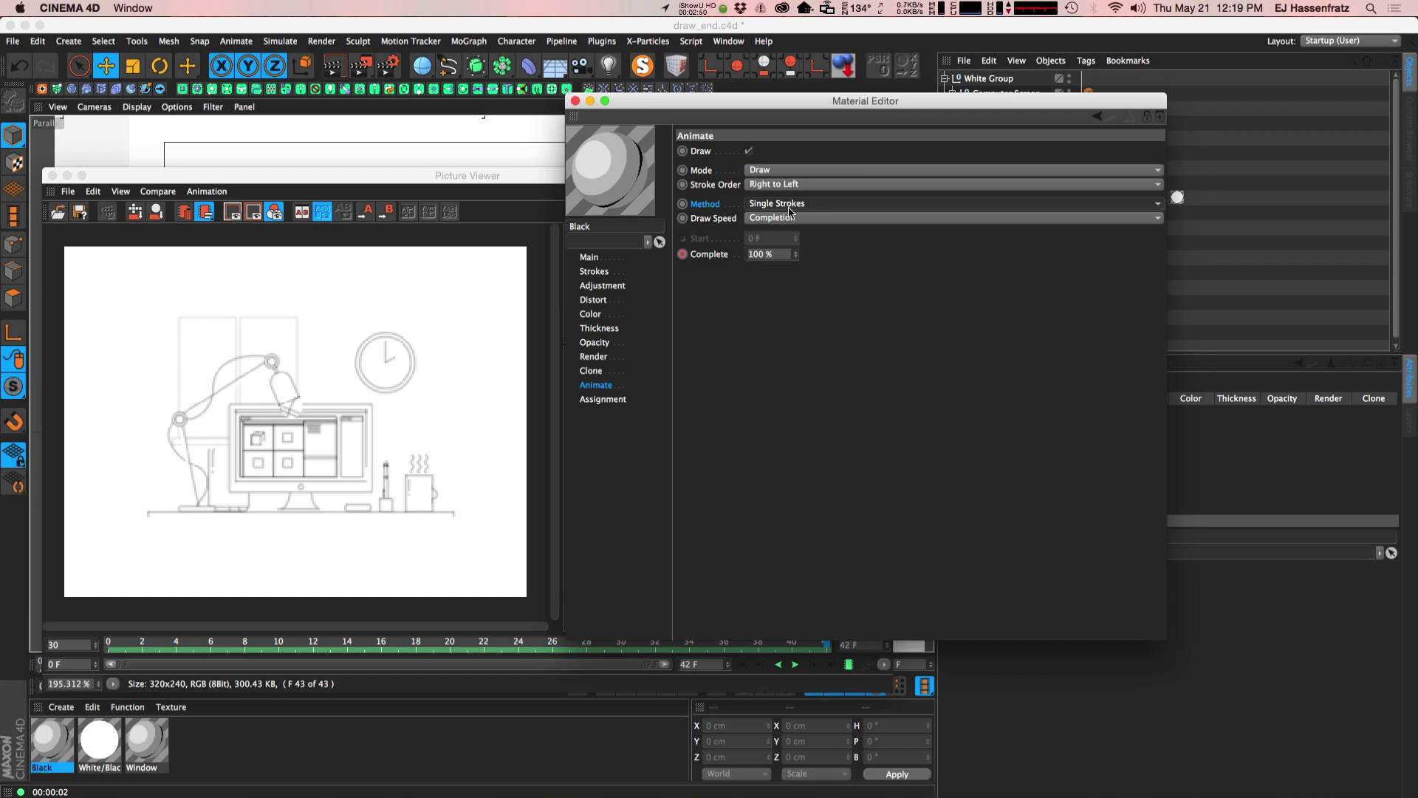
click(782, 218)
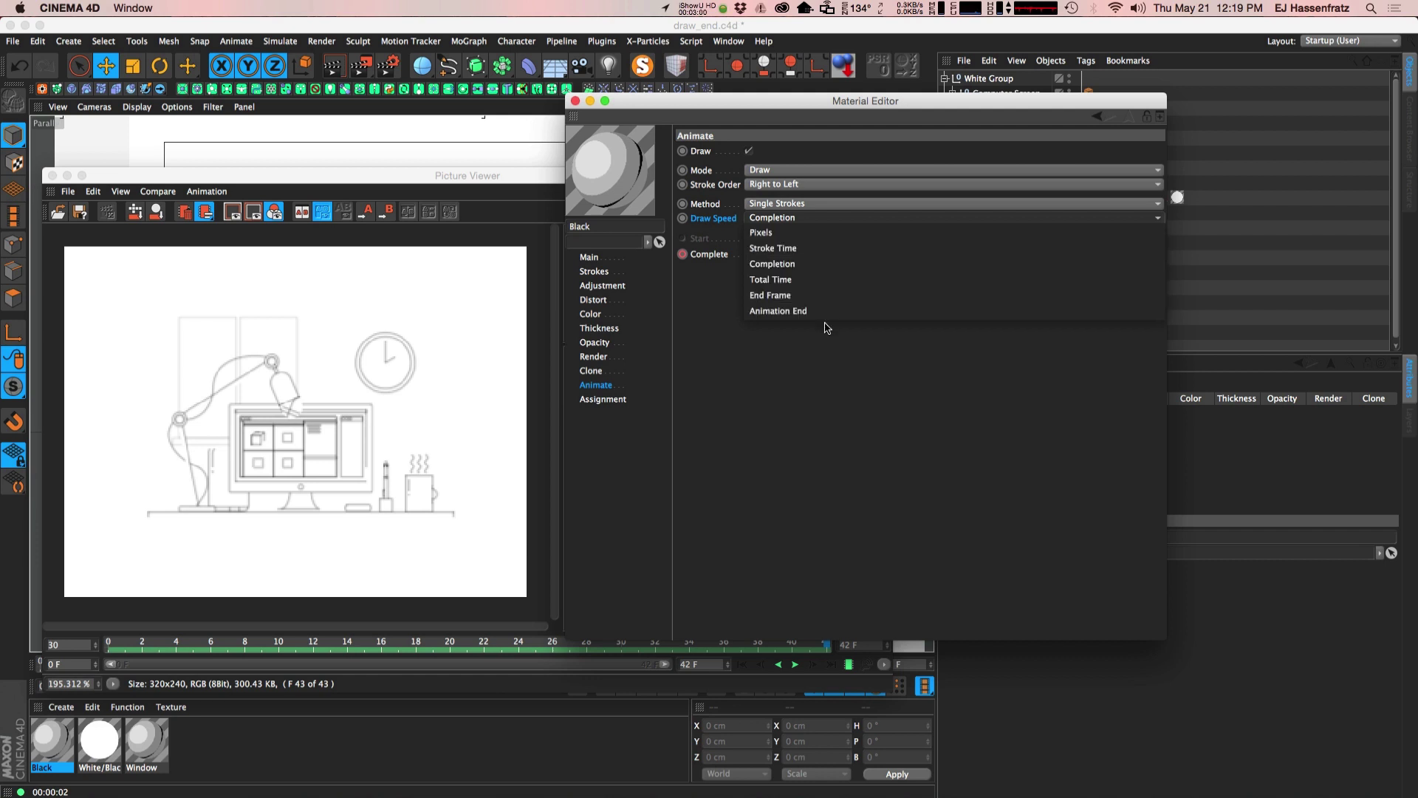
click(761, 264)
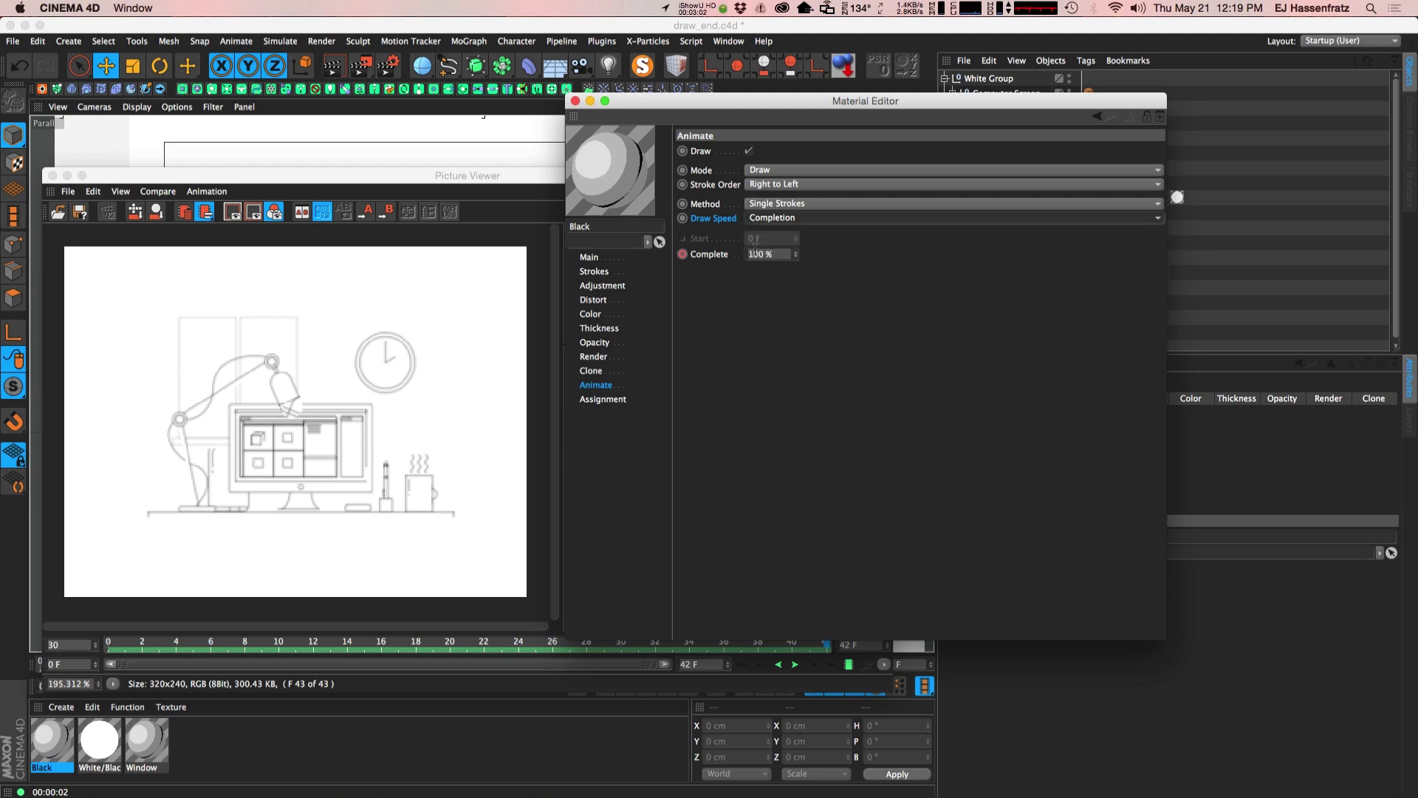
- Minimize the Picture Viewer to uncover the viewport and lower the Black material's Complete value to 0%
drag(795, 254, 698, 258)
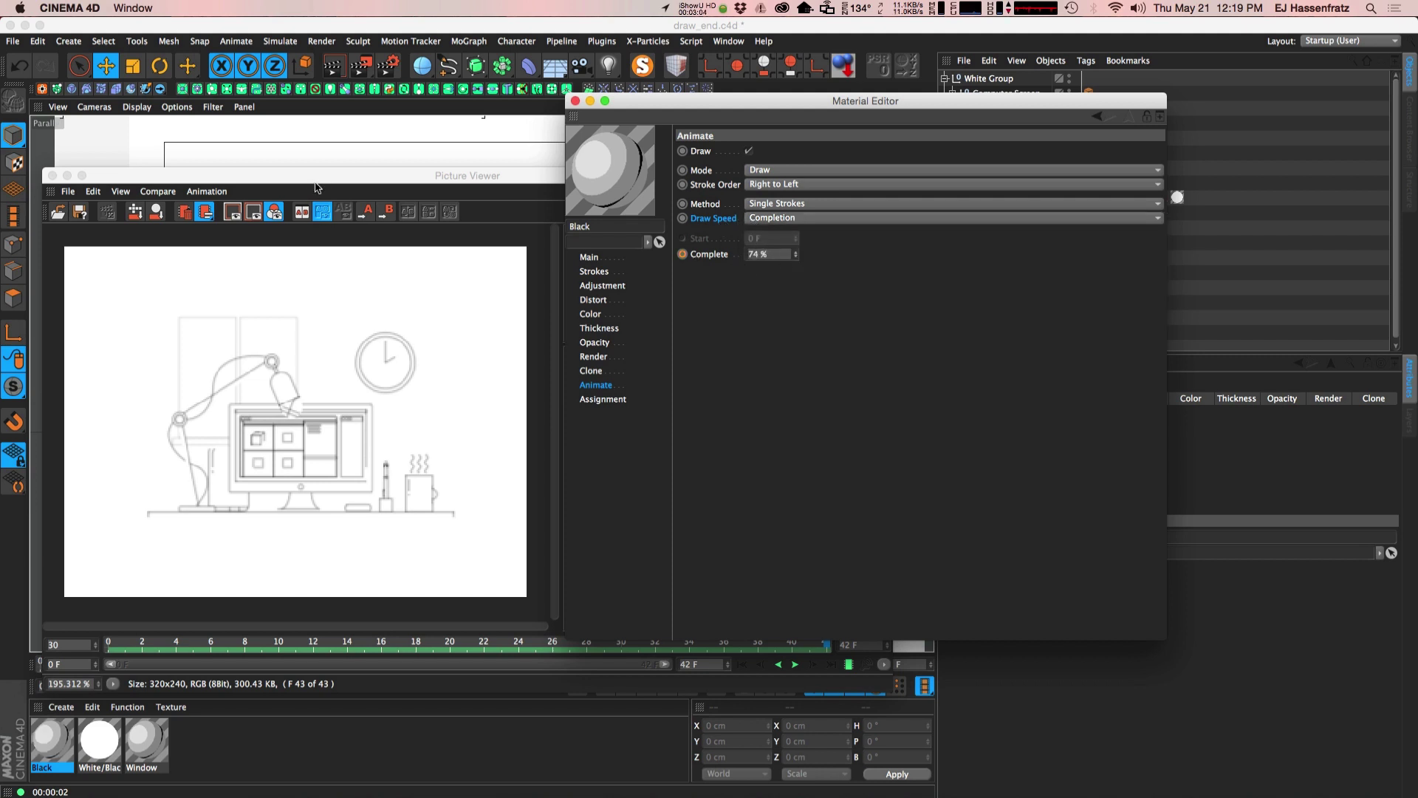
key(super+m)
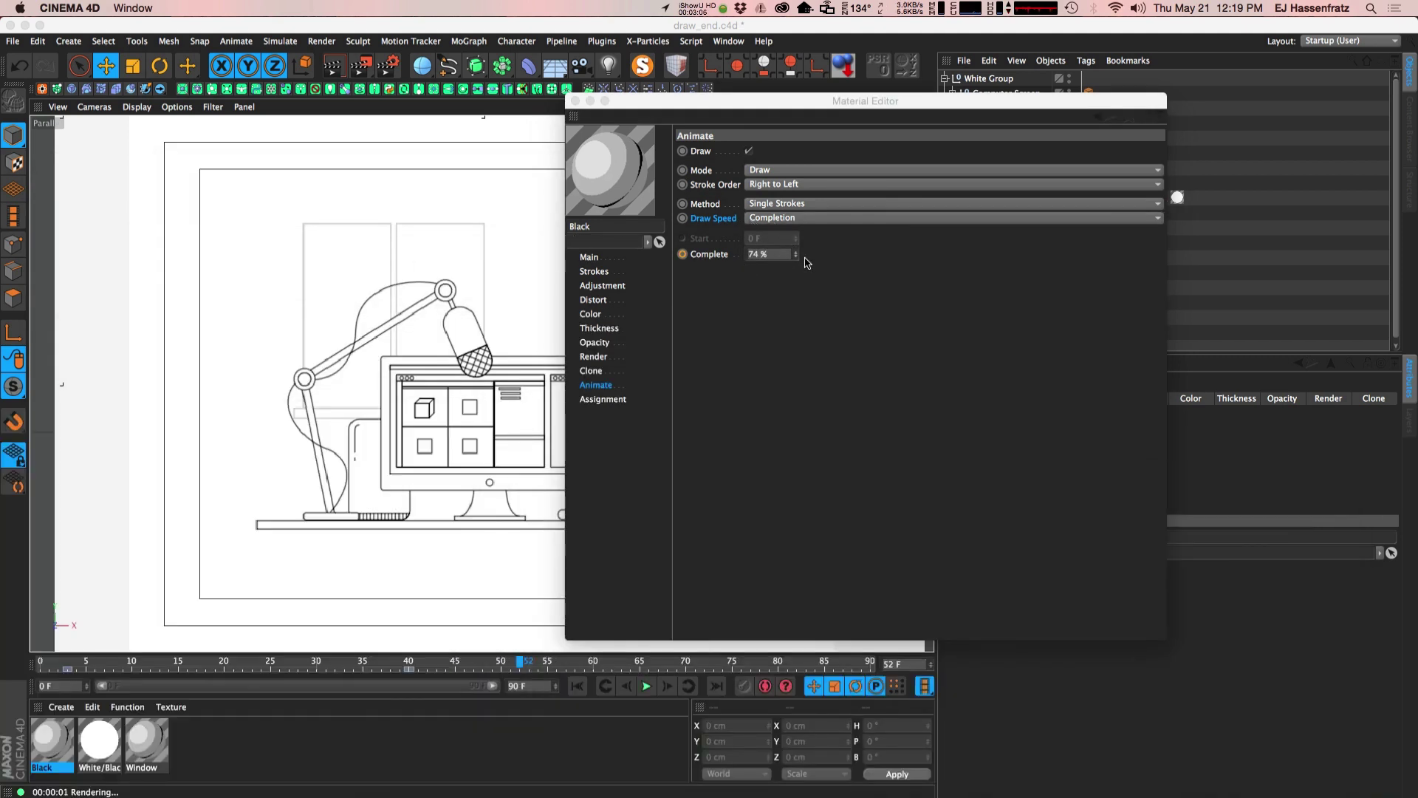
drag(795, 255, 794, 258)
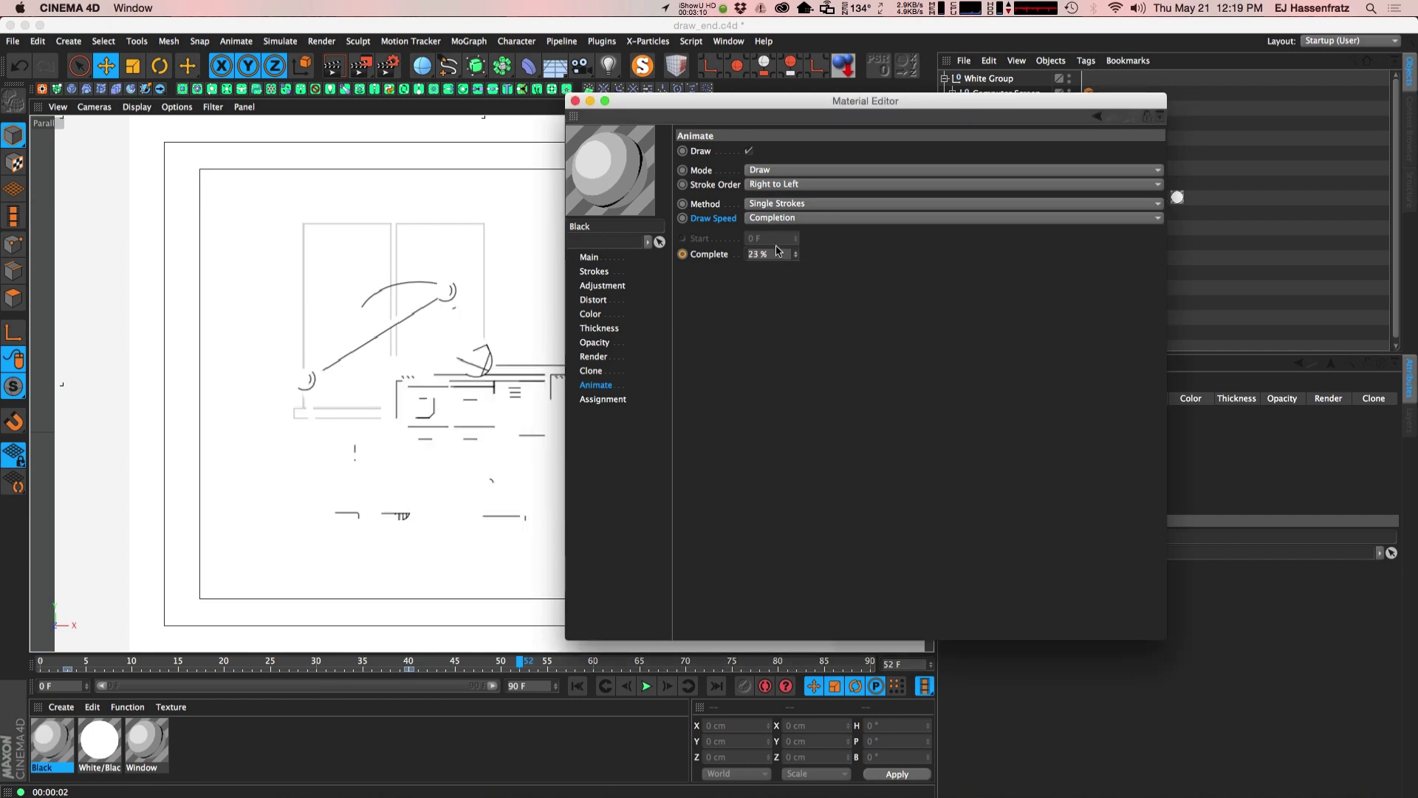
drag(686, 102, 857, 110)
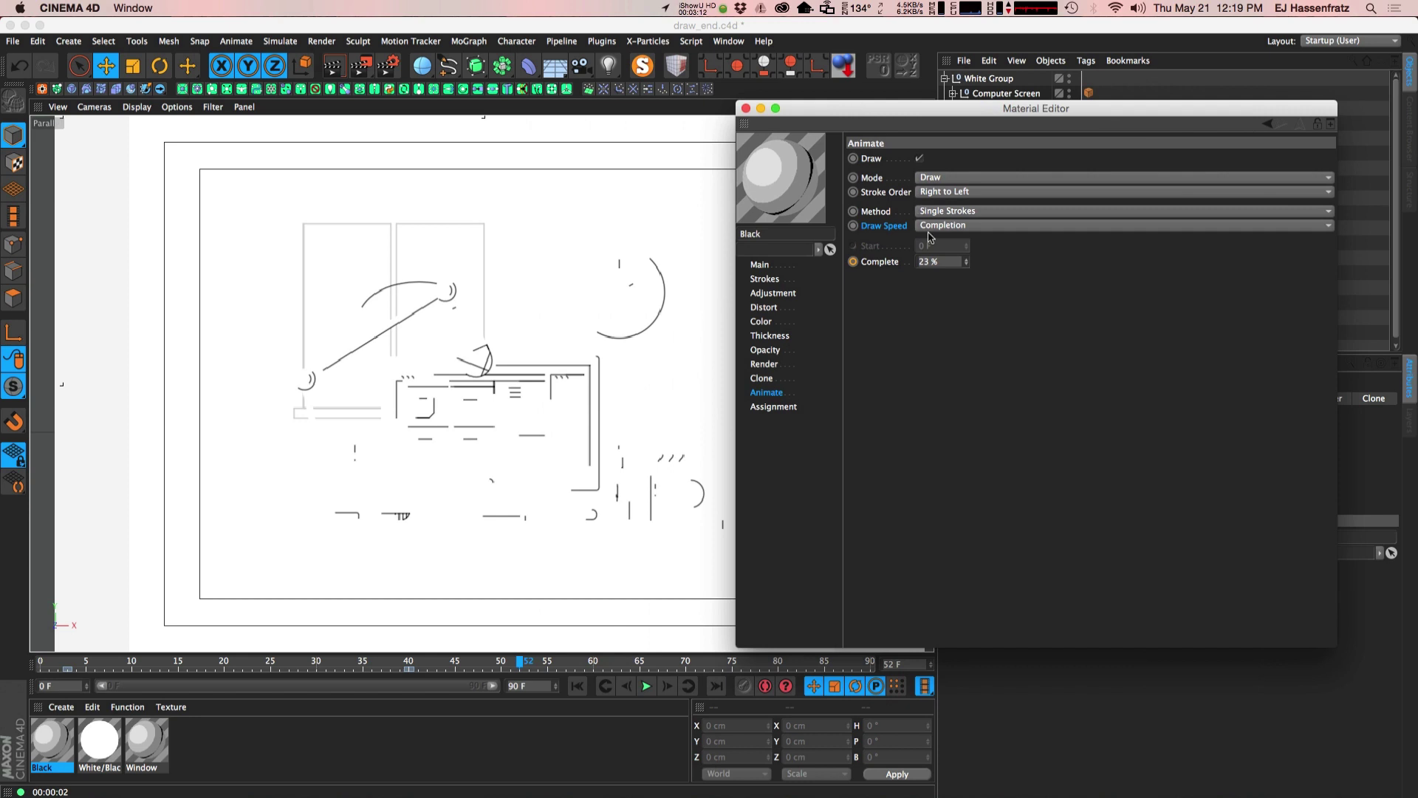
drag(967, 261, 967, 267)
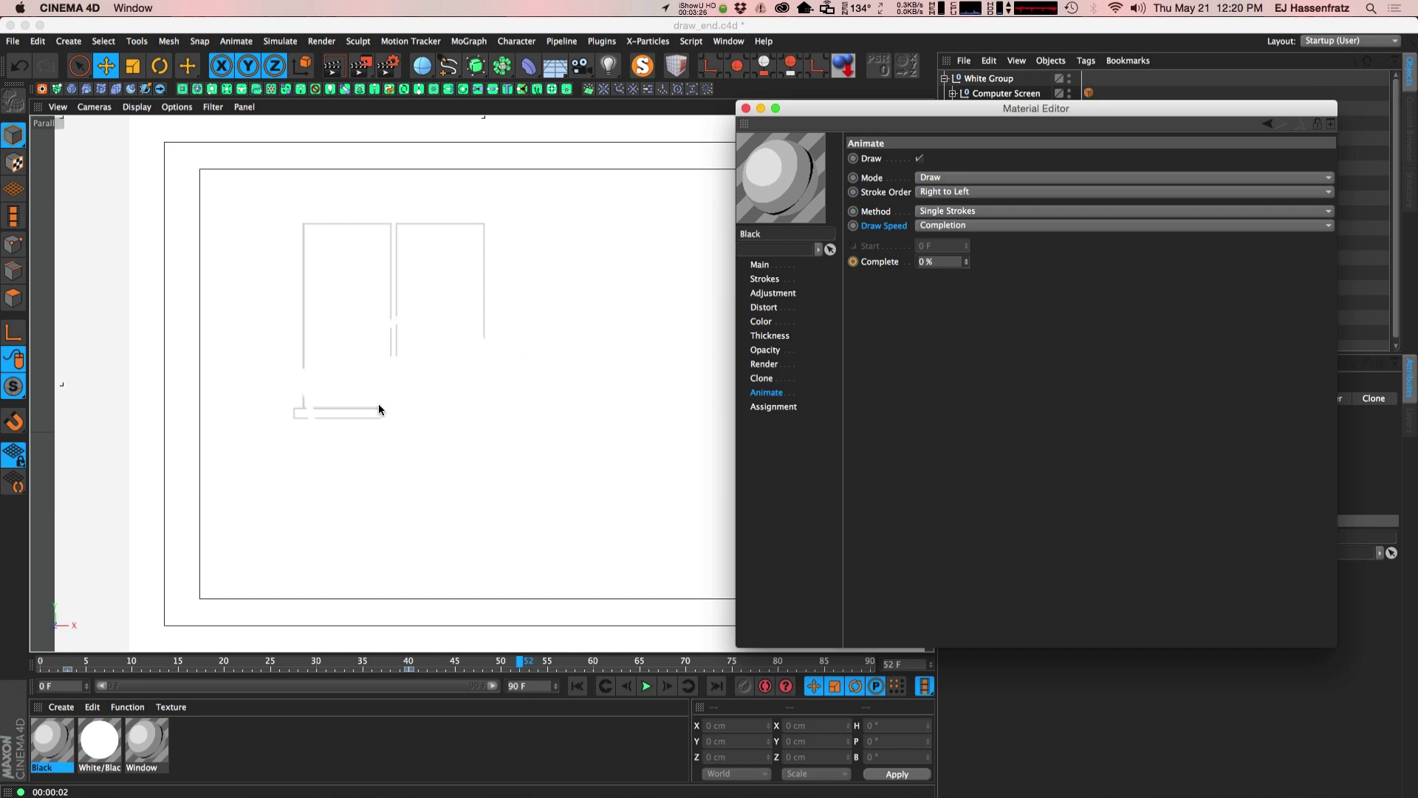
- Set the Black material's Complete value to 100%
double_click(949, 263)
text(100)
key(Return)
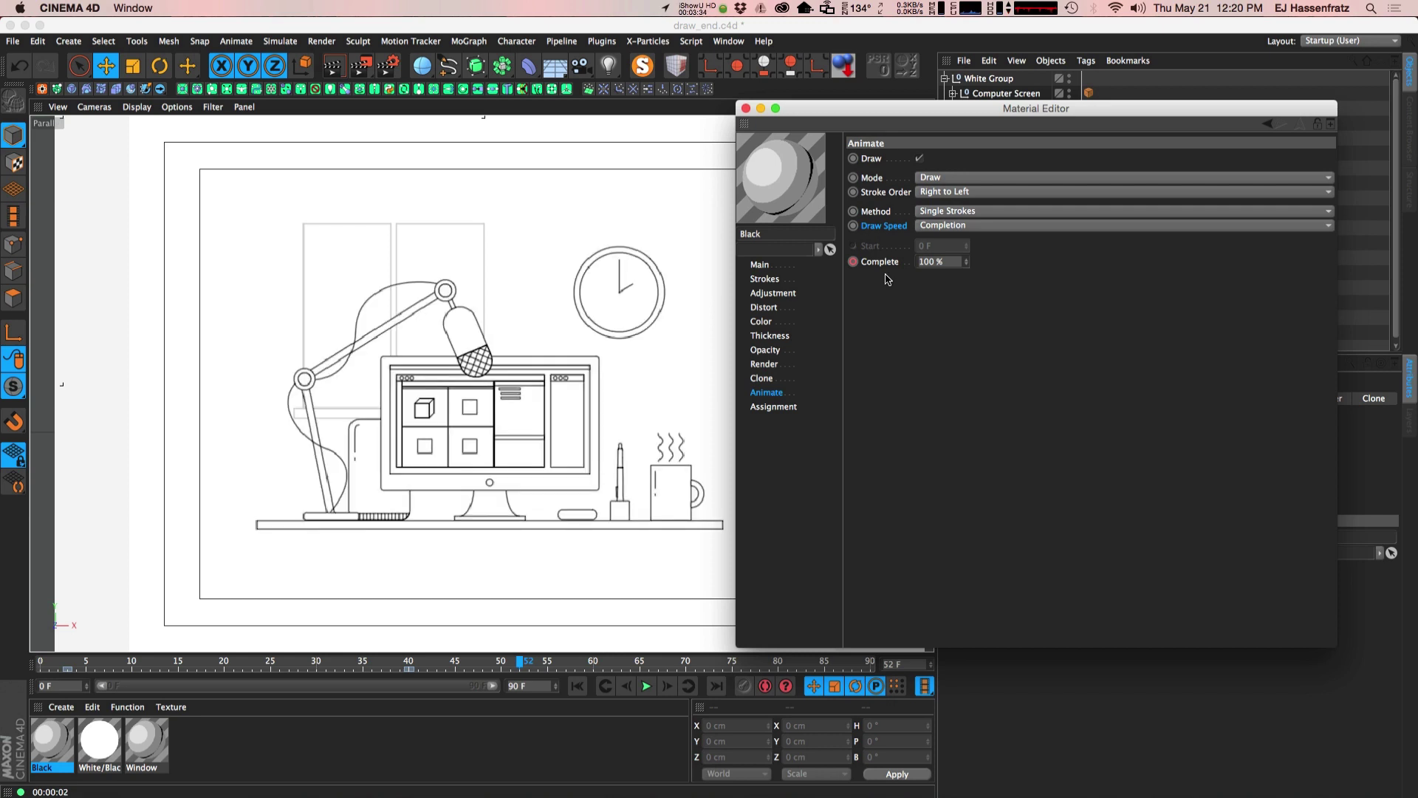
- Set the Black material's Complete value to 50%
double_click(924, 262)
text(50)
key(Return)
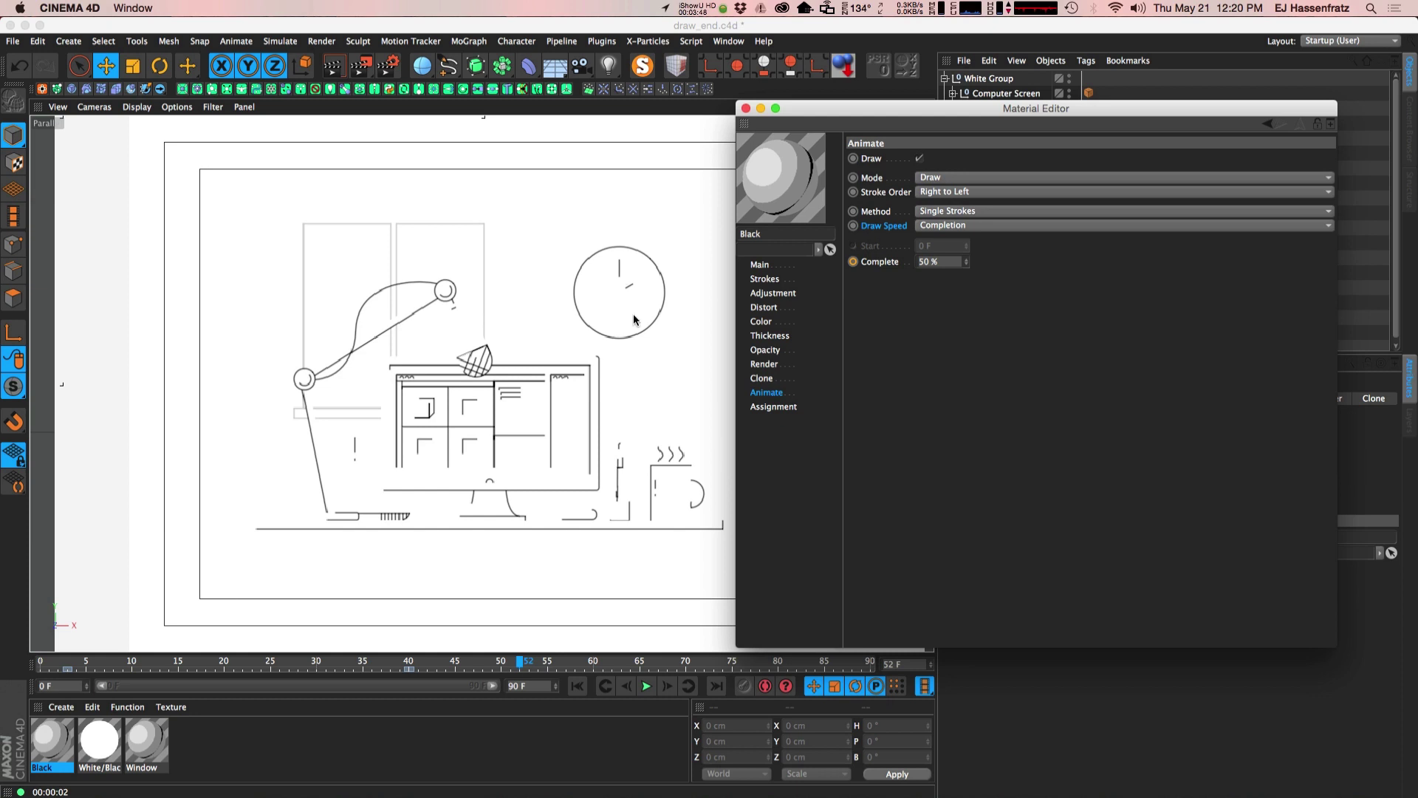
click(947, 262)
- Compare the Total Time and Completion draw speeds on the Black material, leaving Draw Speed at Total Time
click(929, 226)
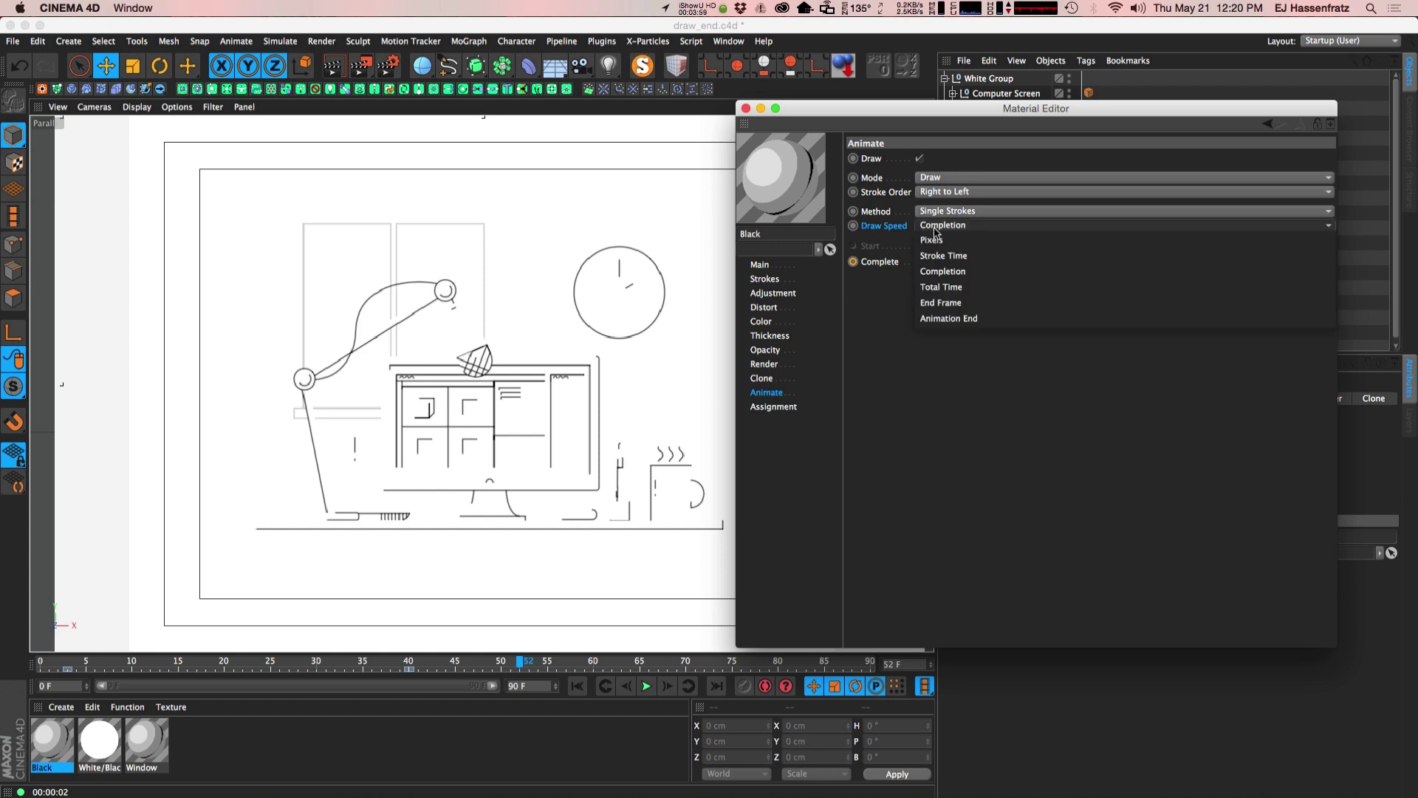
click(950, 294)
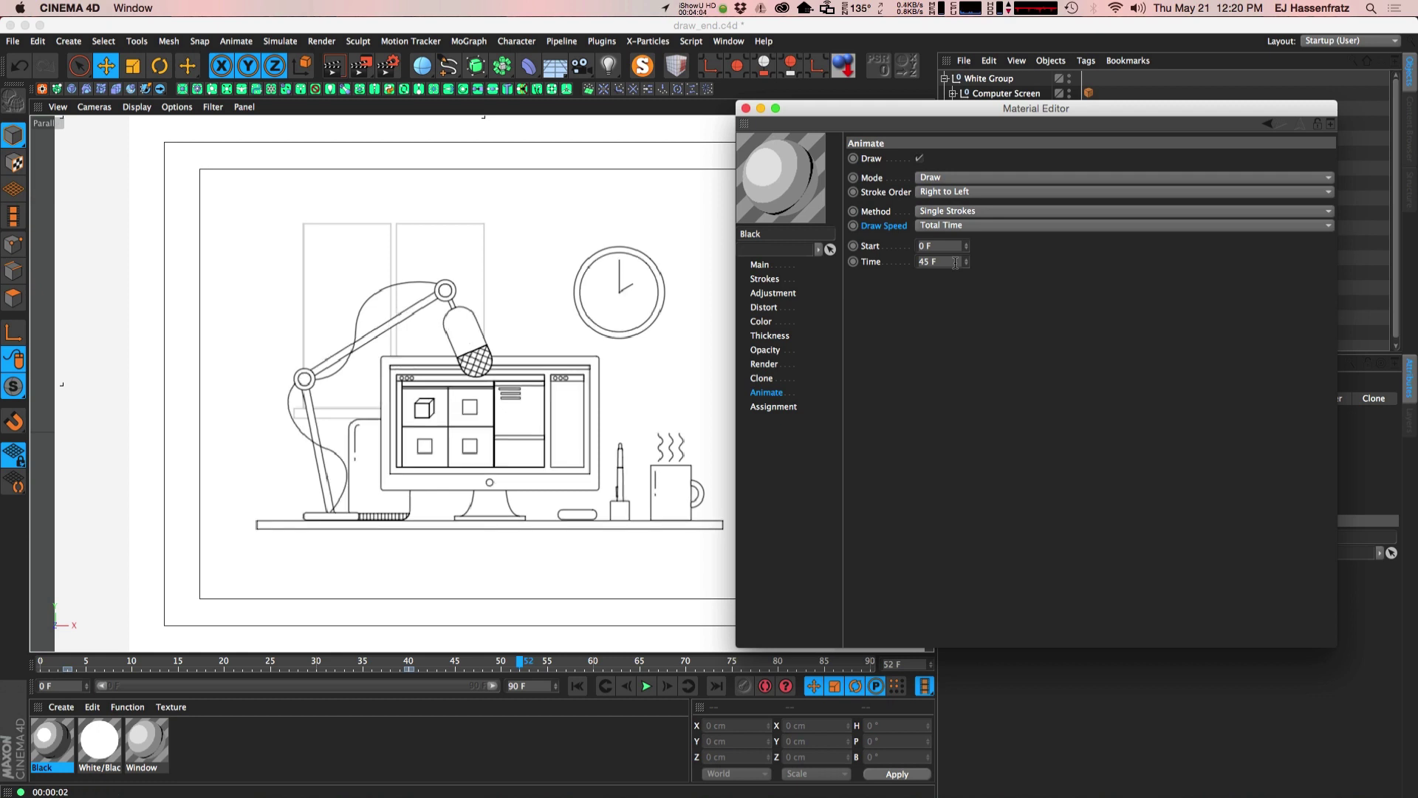
click(965, 225)
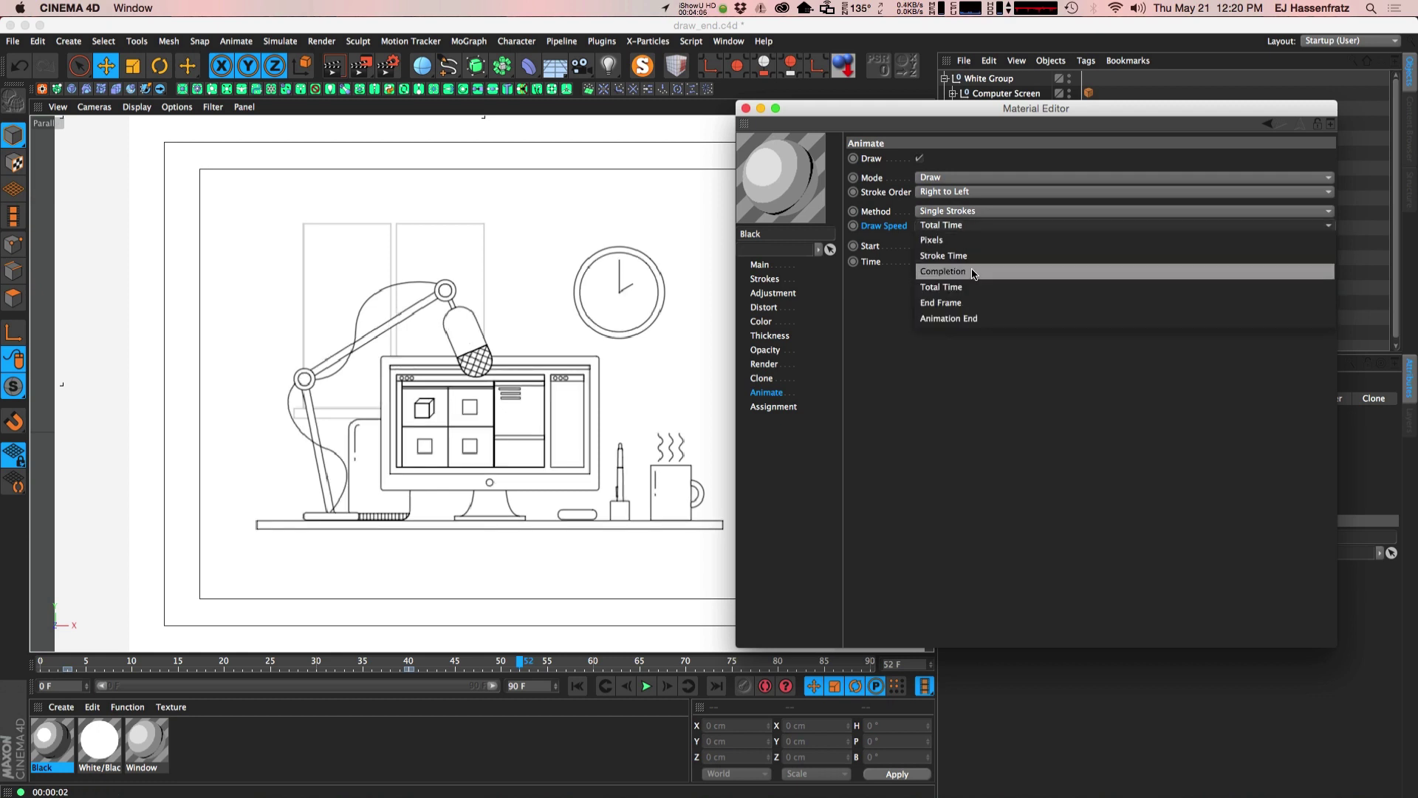
click(973, 272)
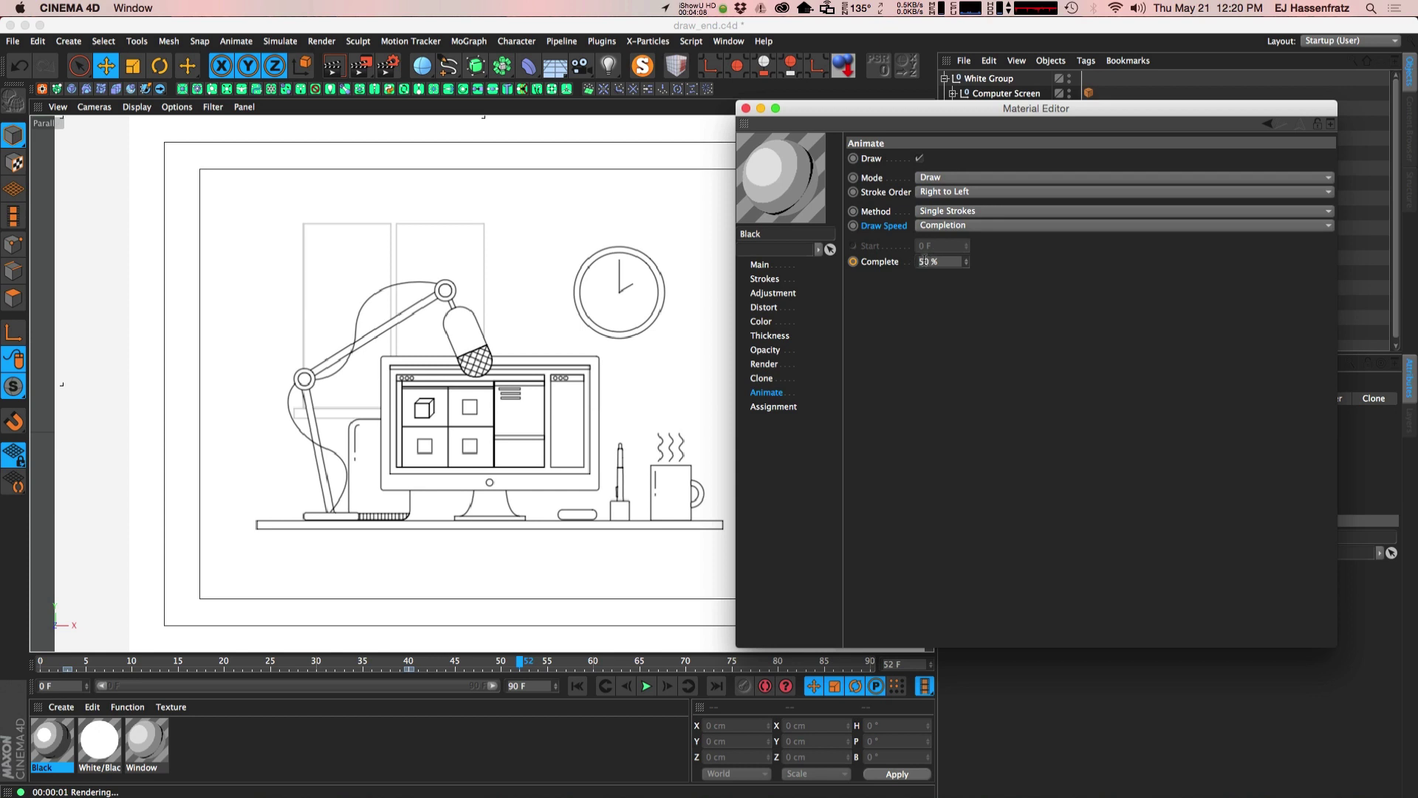
click(968, 225)
click(969, 288)
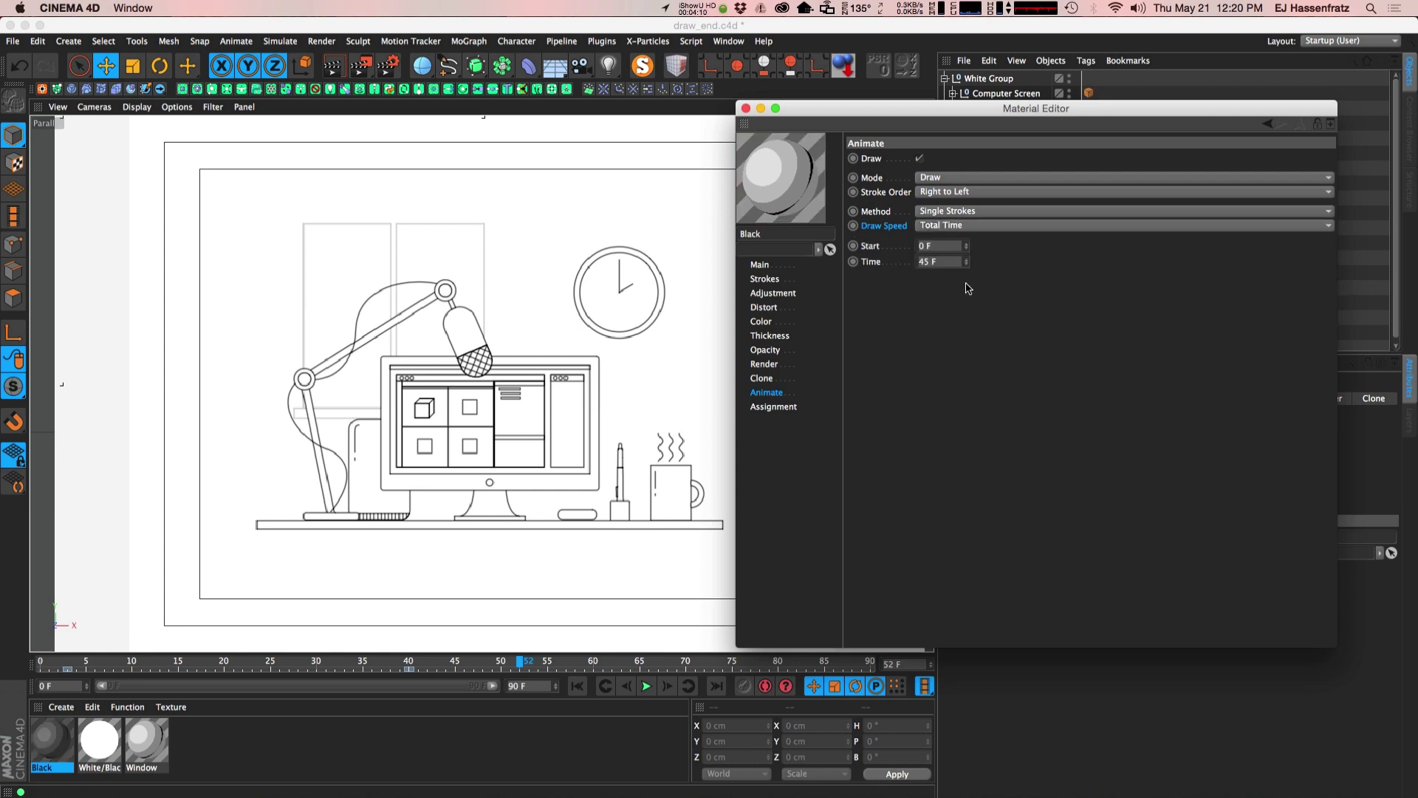
- Set the Black material's Draw Speed to Stroke Time
click(976, 229)
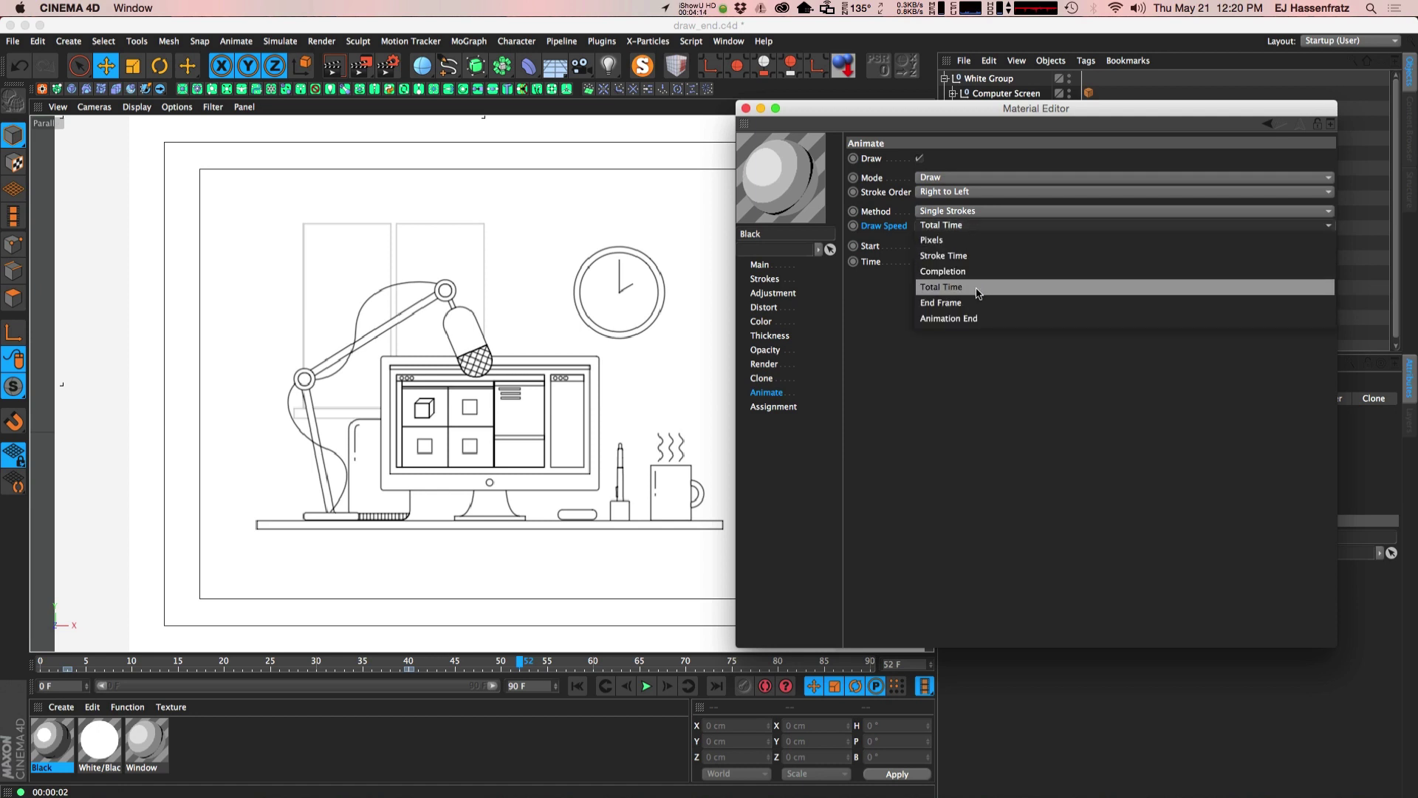
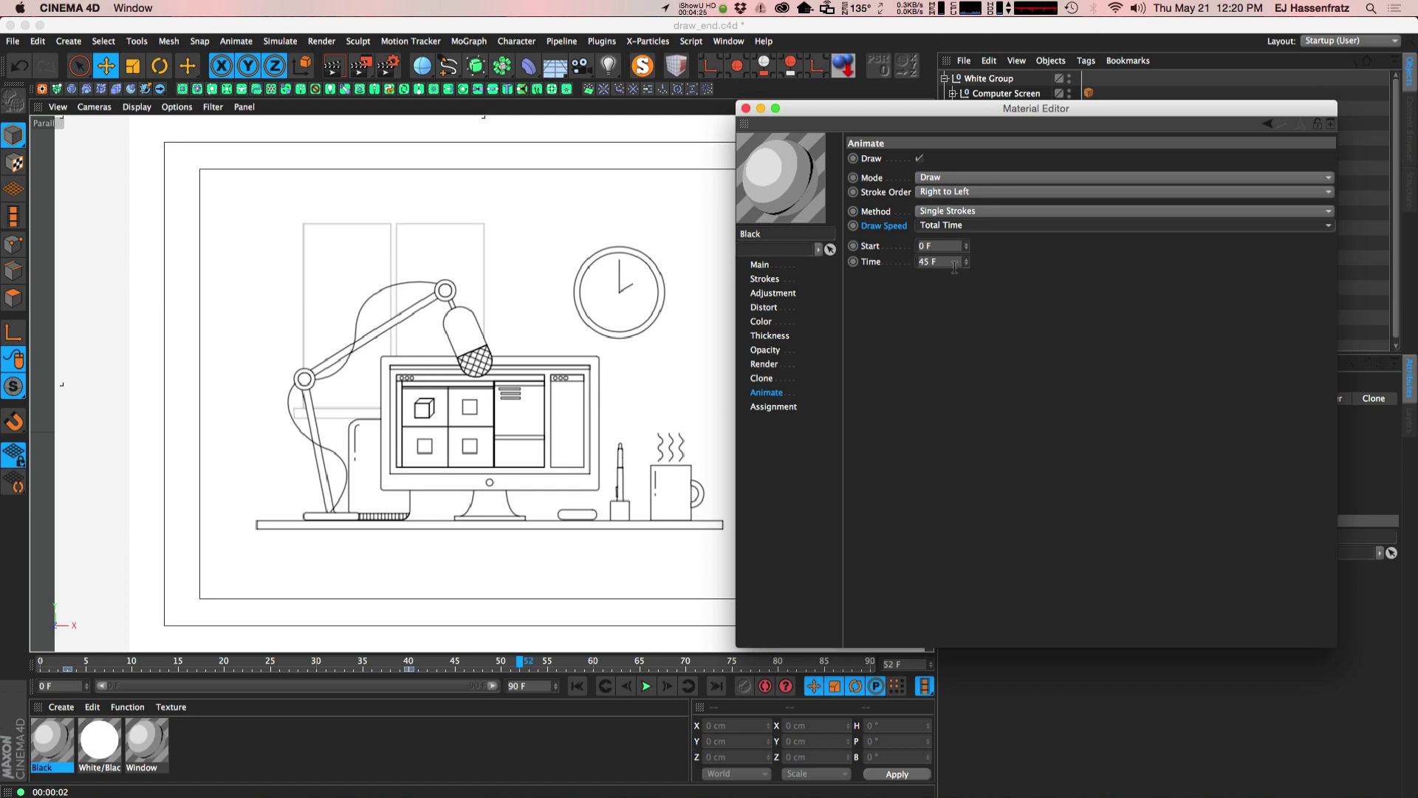
click(966, 226)
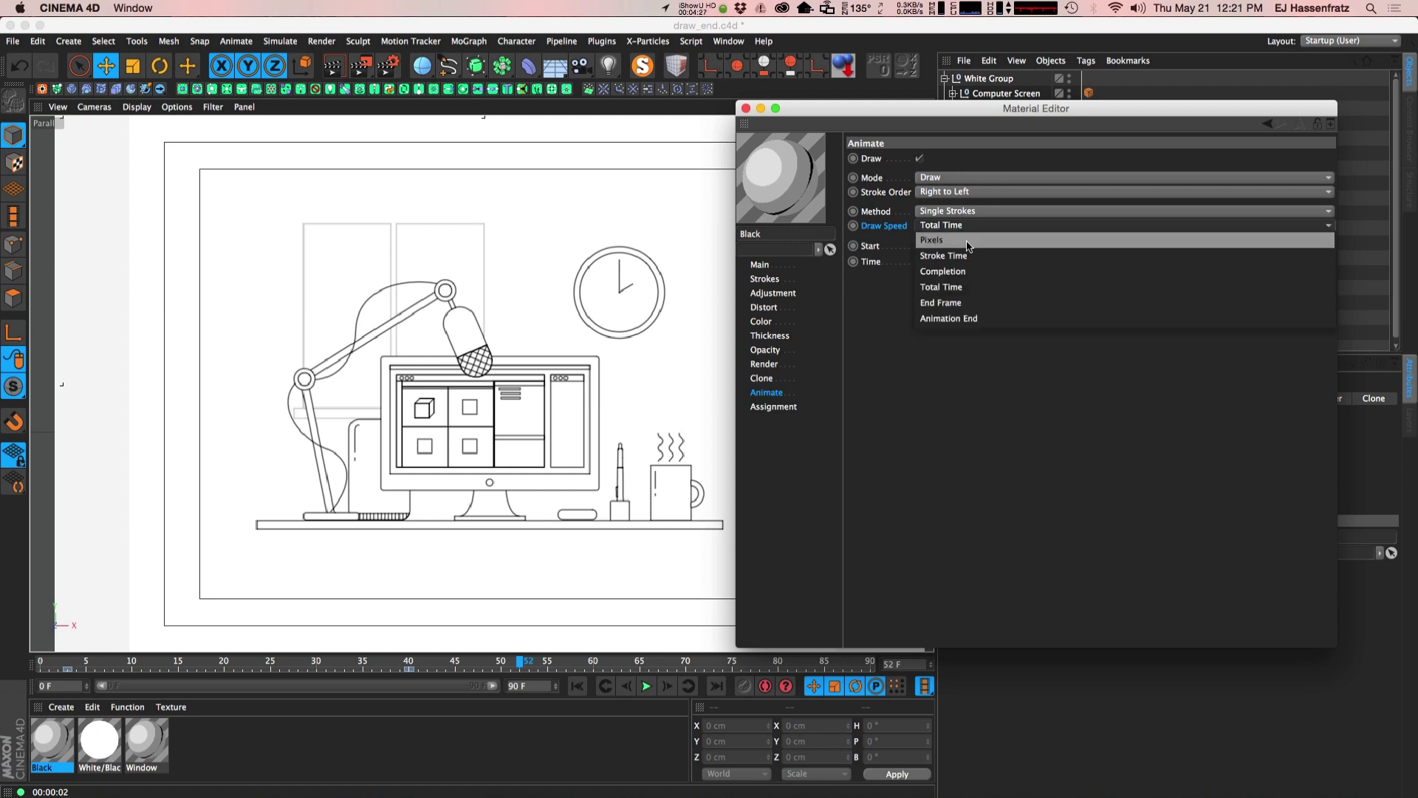
click(962, 226)
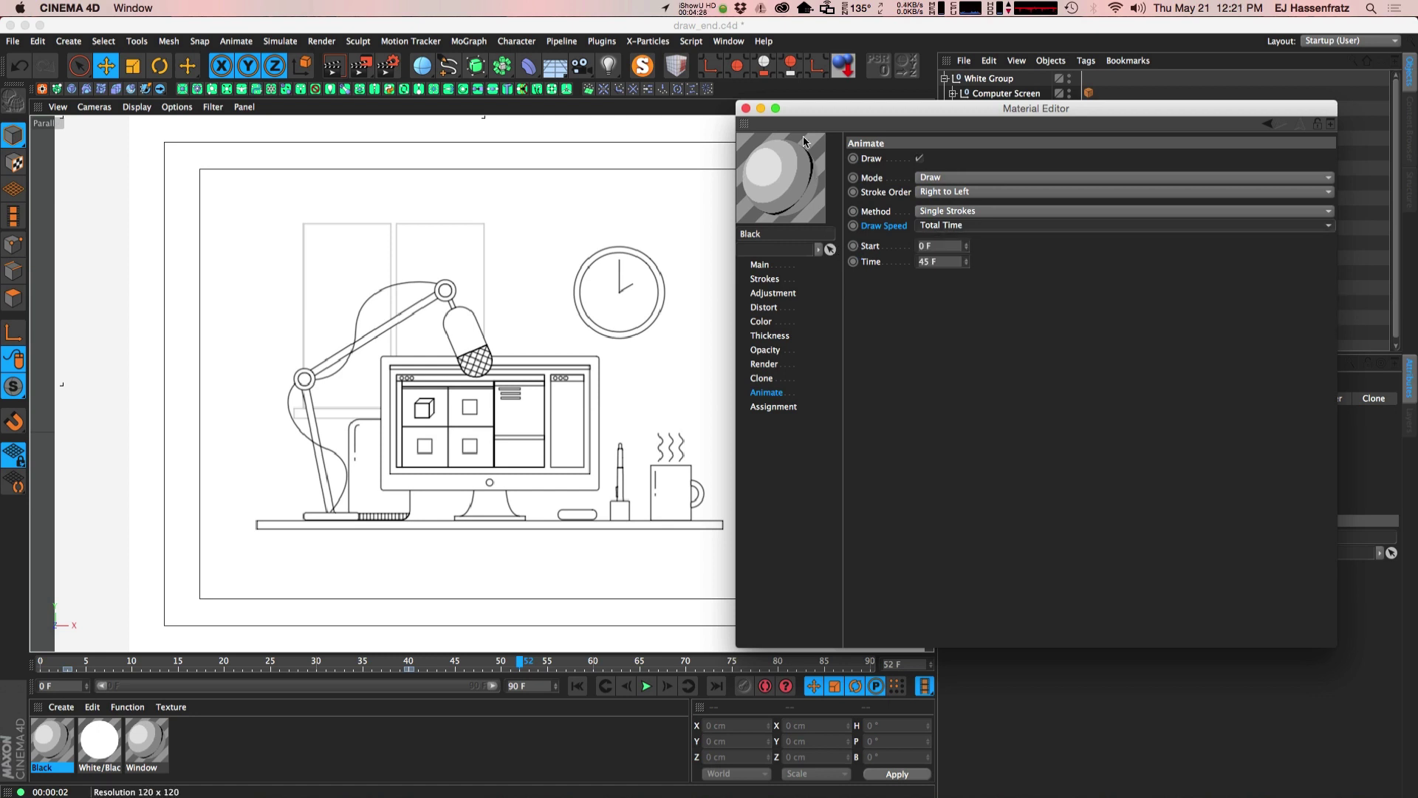
click(962, 226)
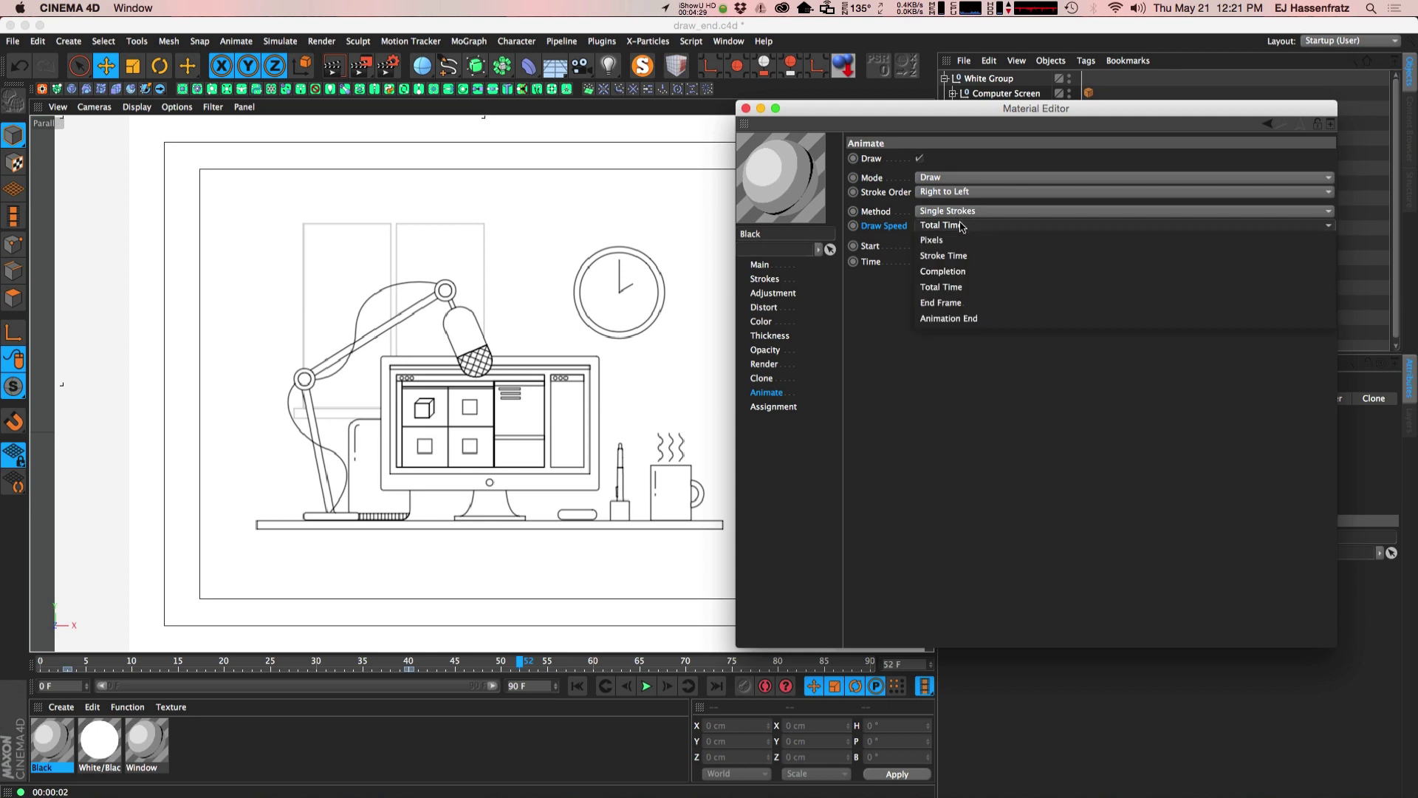
click(988, 251)
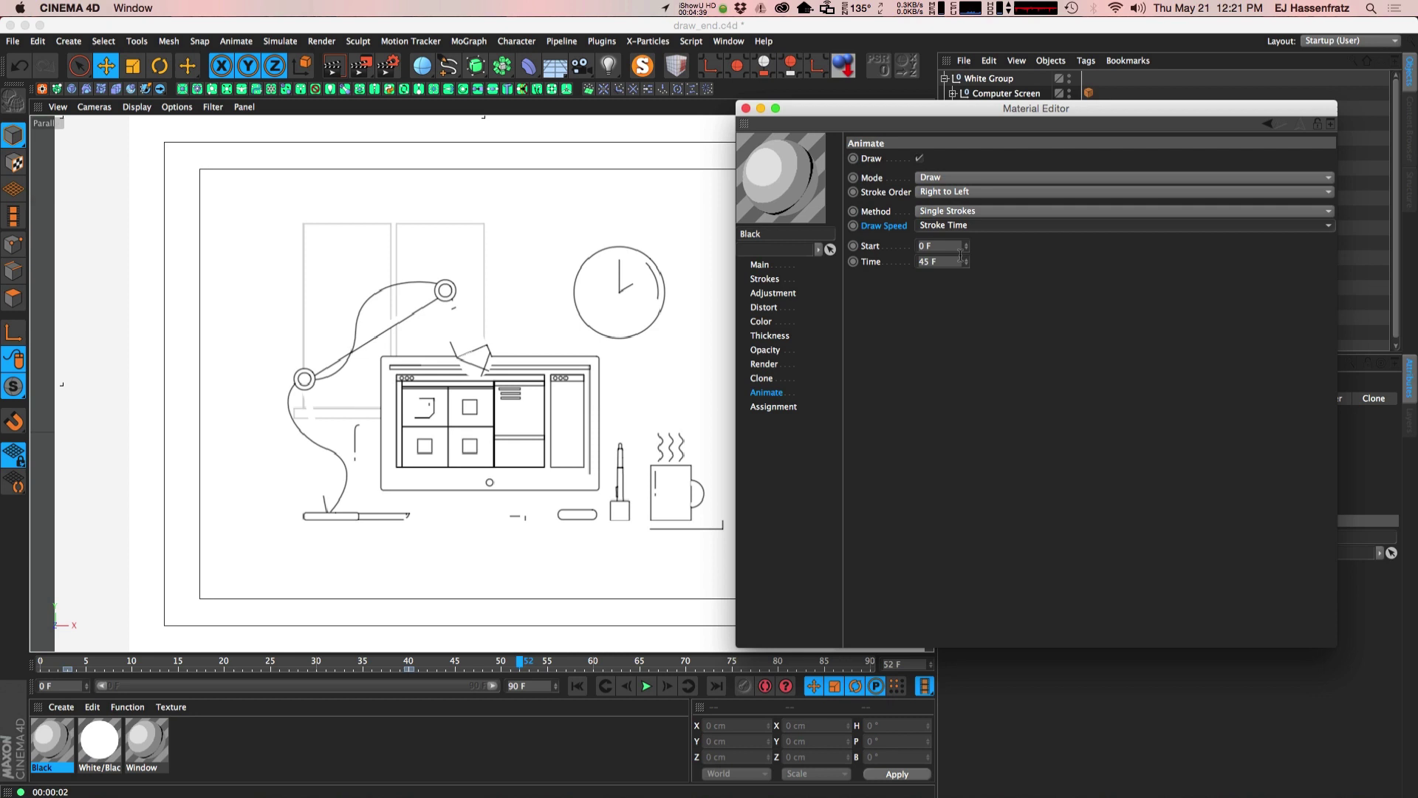
- Set the Black material's Draw Speed to Pixels and render the view again
click(957, 225)
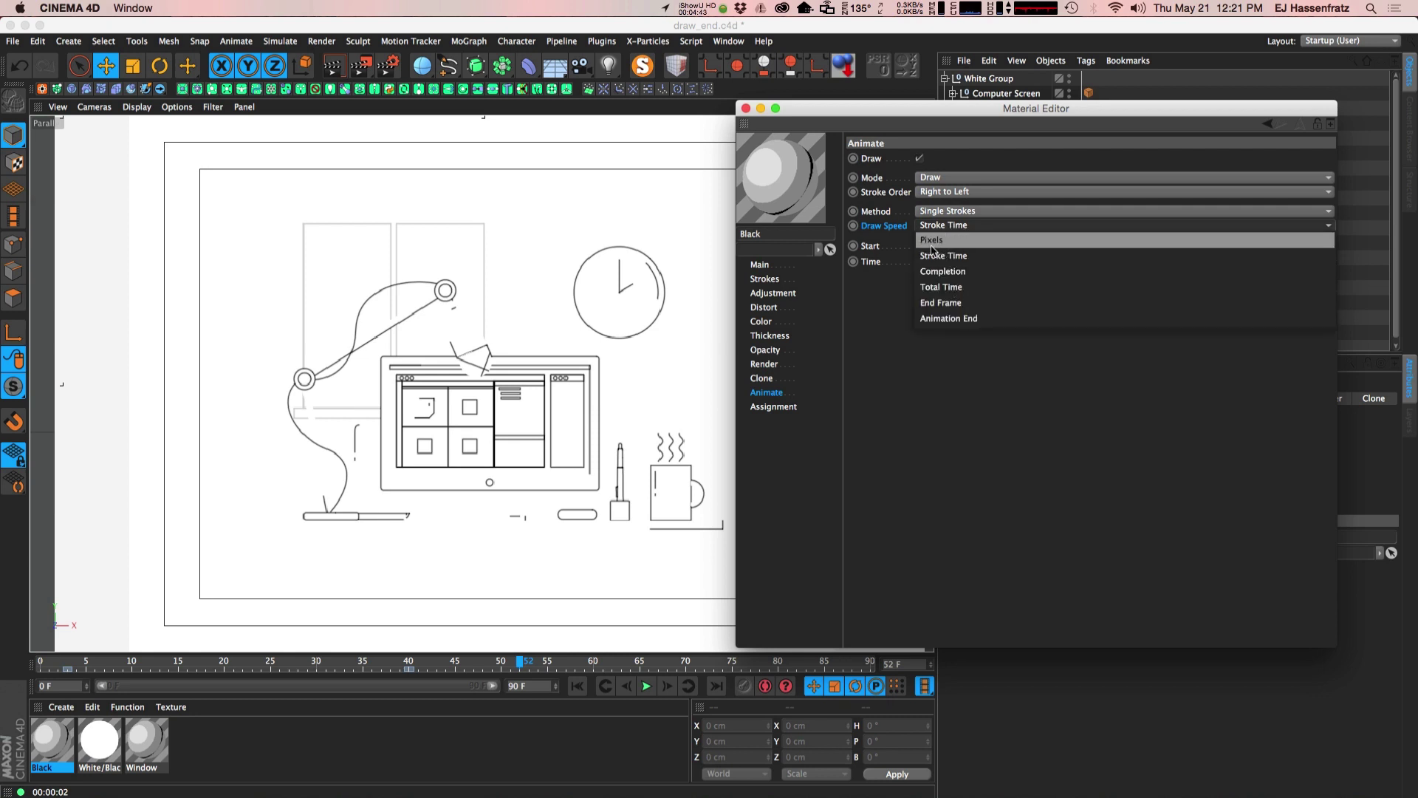
click(935, 241)
key(super+r)
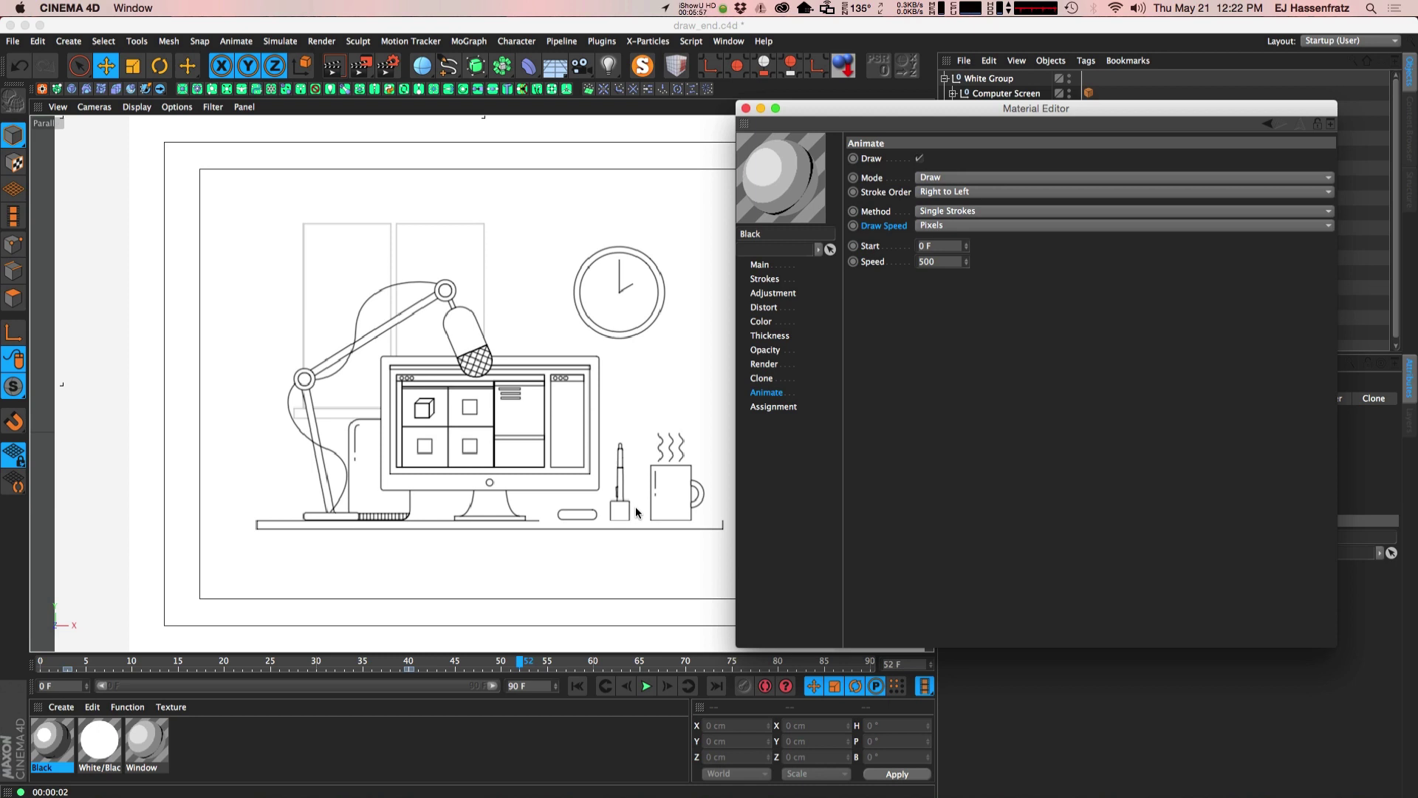
- Open the Picture Viewer, then move and resize it so the Black material's Animate settings stay visible beside it
key(shift+r)
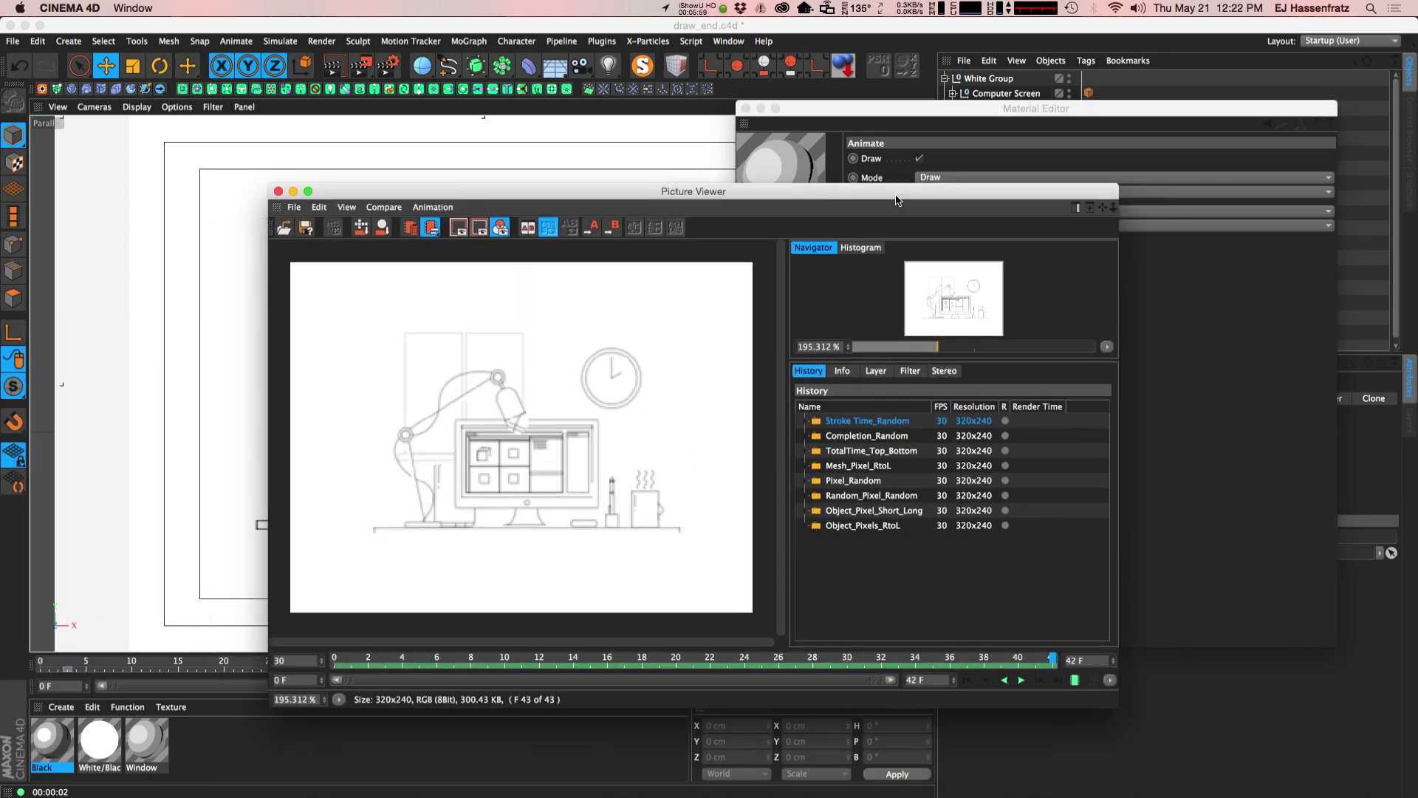
drag(855, 204, 709, 205)
drag(927, 711, 814, 700)
drag(525, 531, 567, 547)
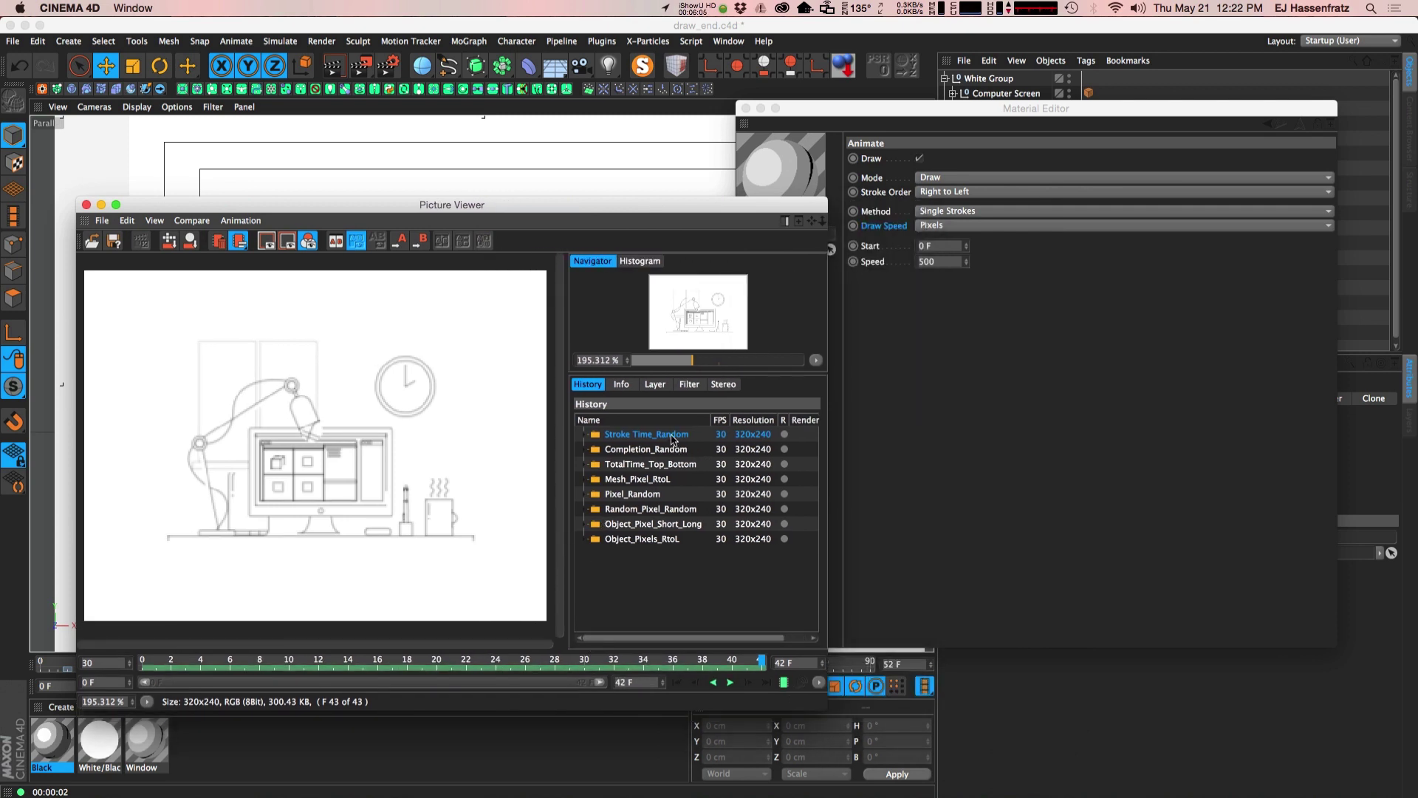
- Set the Black material's Draw Speed to Stroke Time and play the Stroke Time_Random render
click(950, 221)
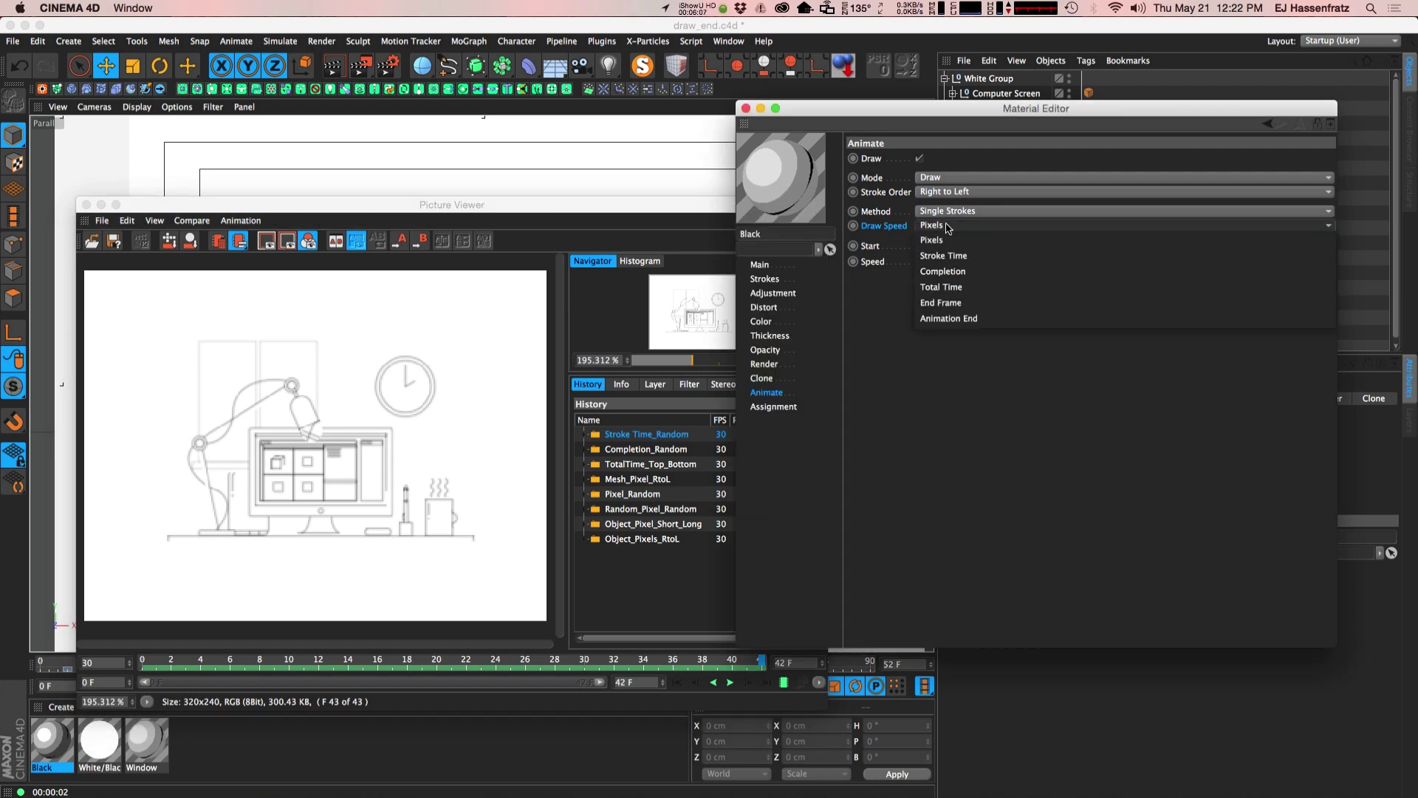
click(947, 256)
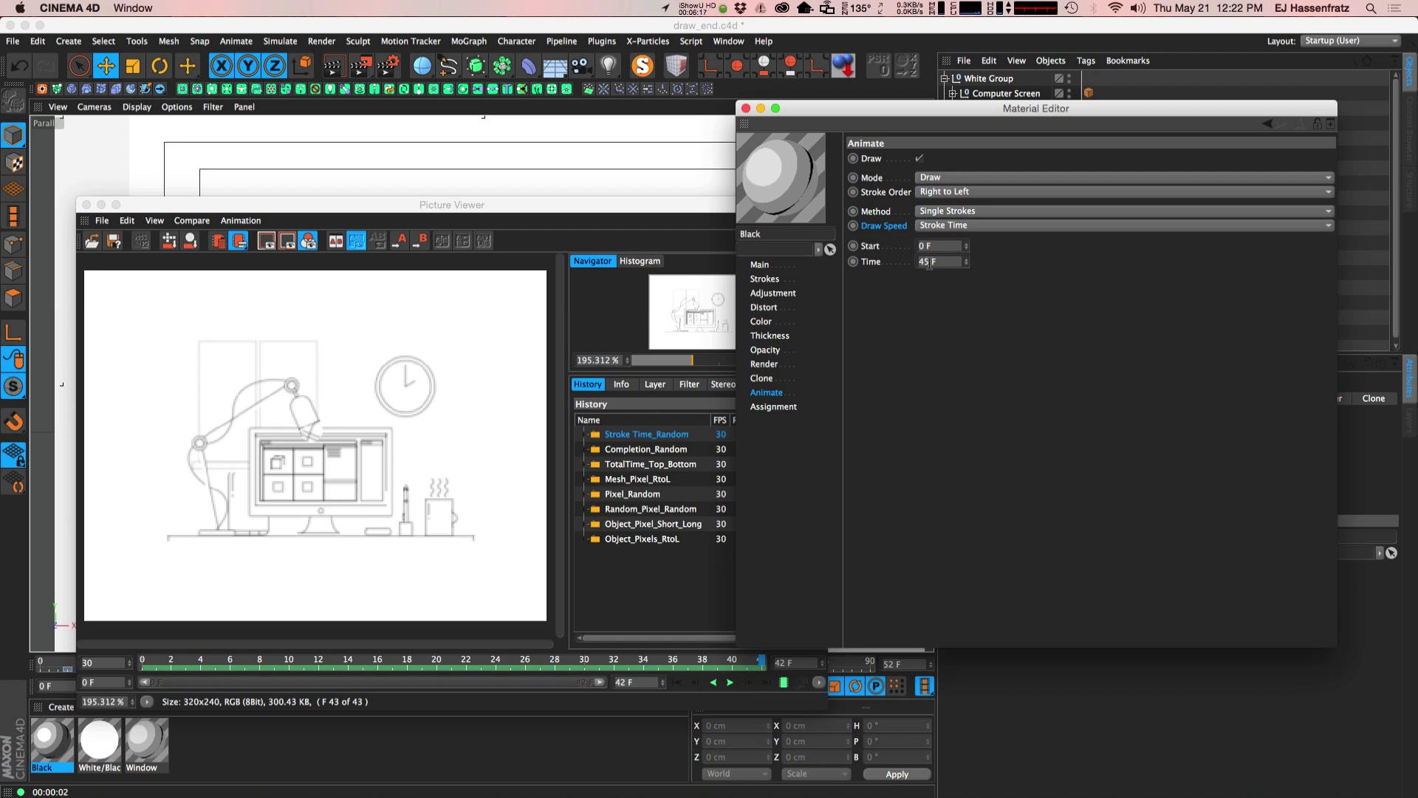
click(786, 684)
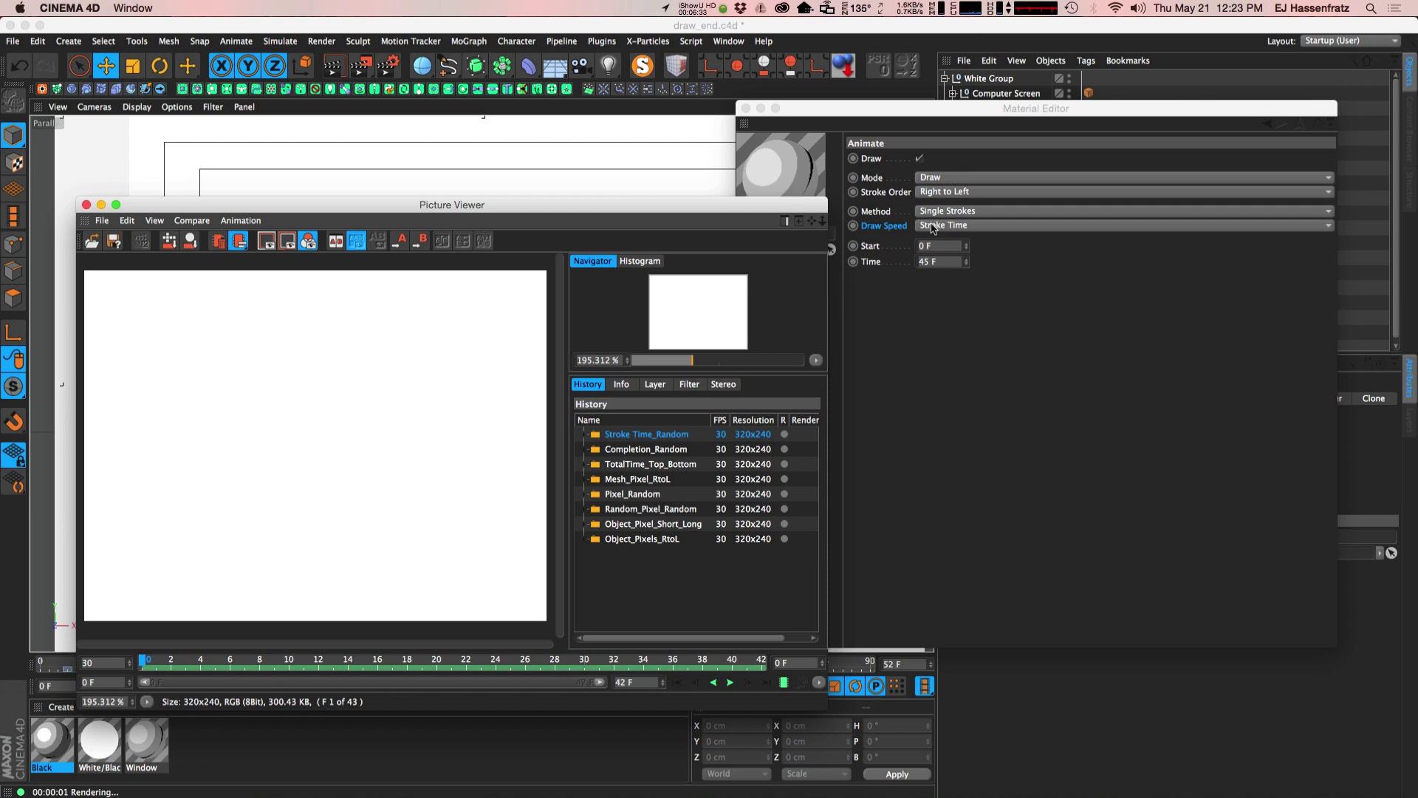
- Load the Completion_Random render, set the Black material's Draw Speed to Completion and play the render
click(669, 450)
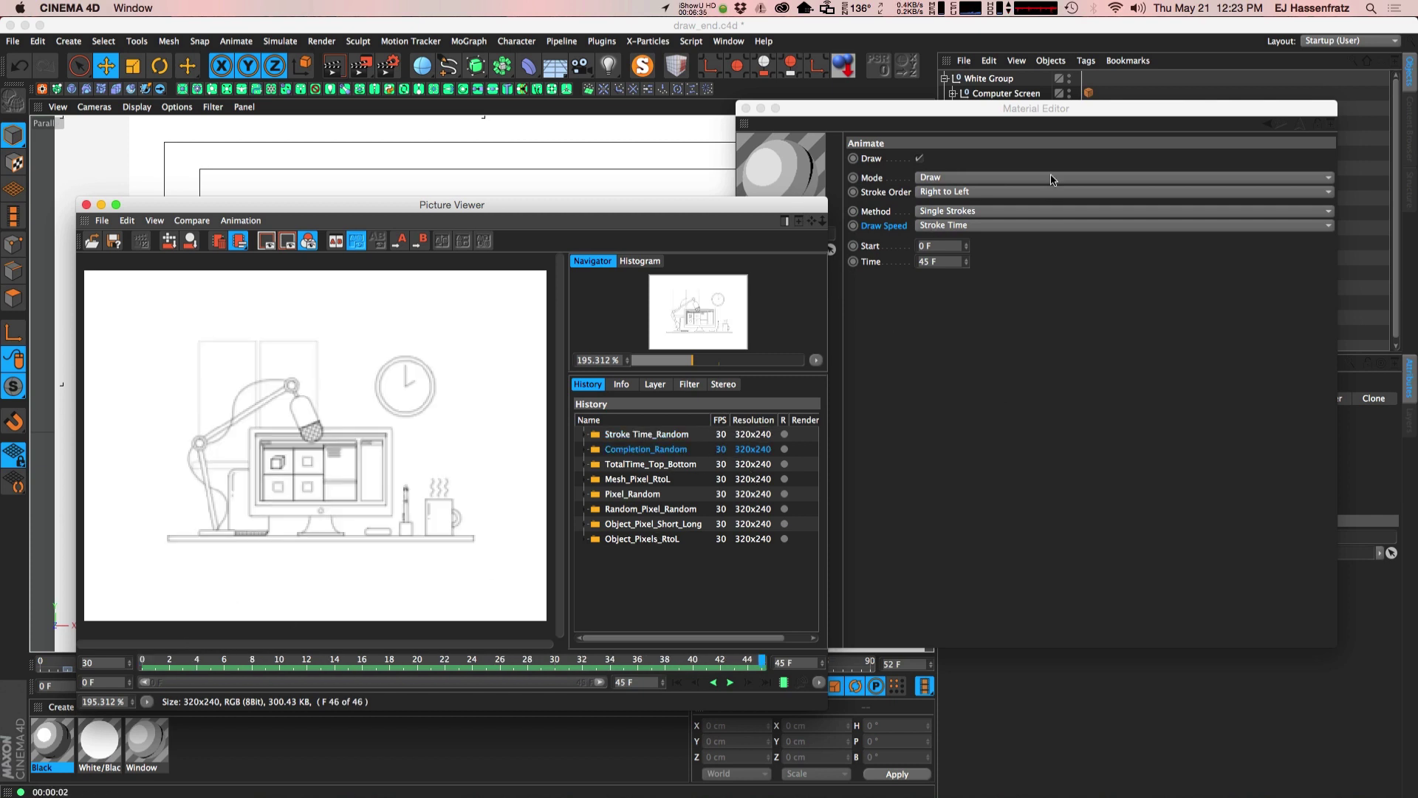
click(956, 225)
click(953, 256)
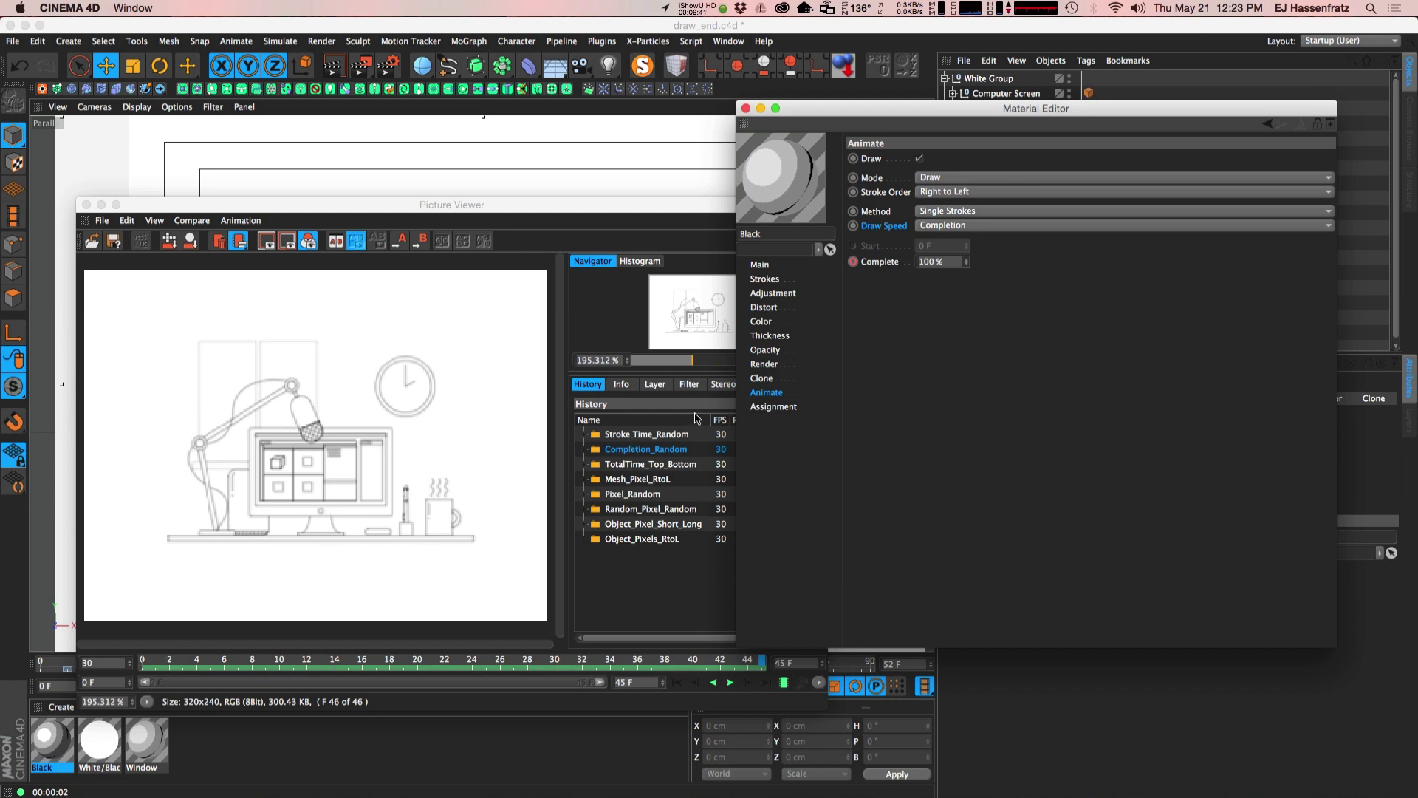
click(786, 685)
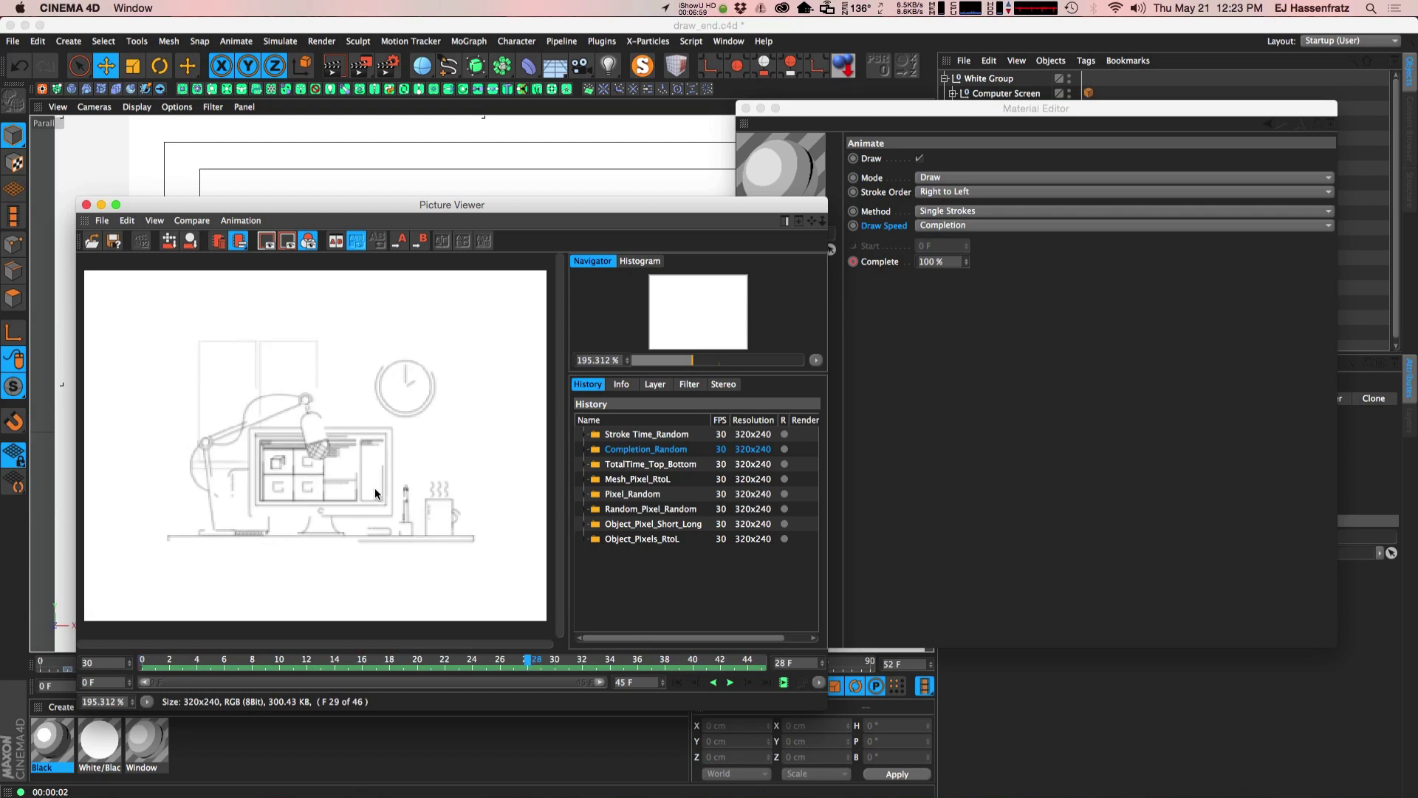
- Load the TotalTime_Top_Bottom render, set the Black material's Draw Speed to Total Time and scrub through the render
click(995, 224)
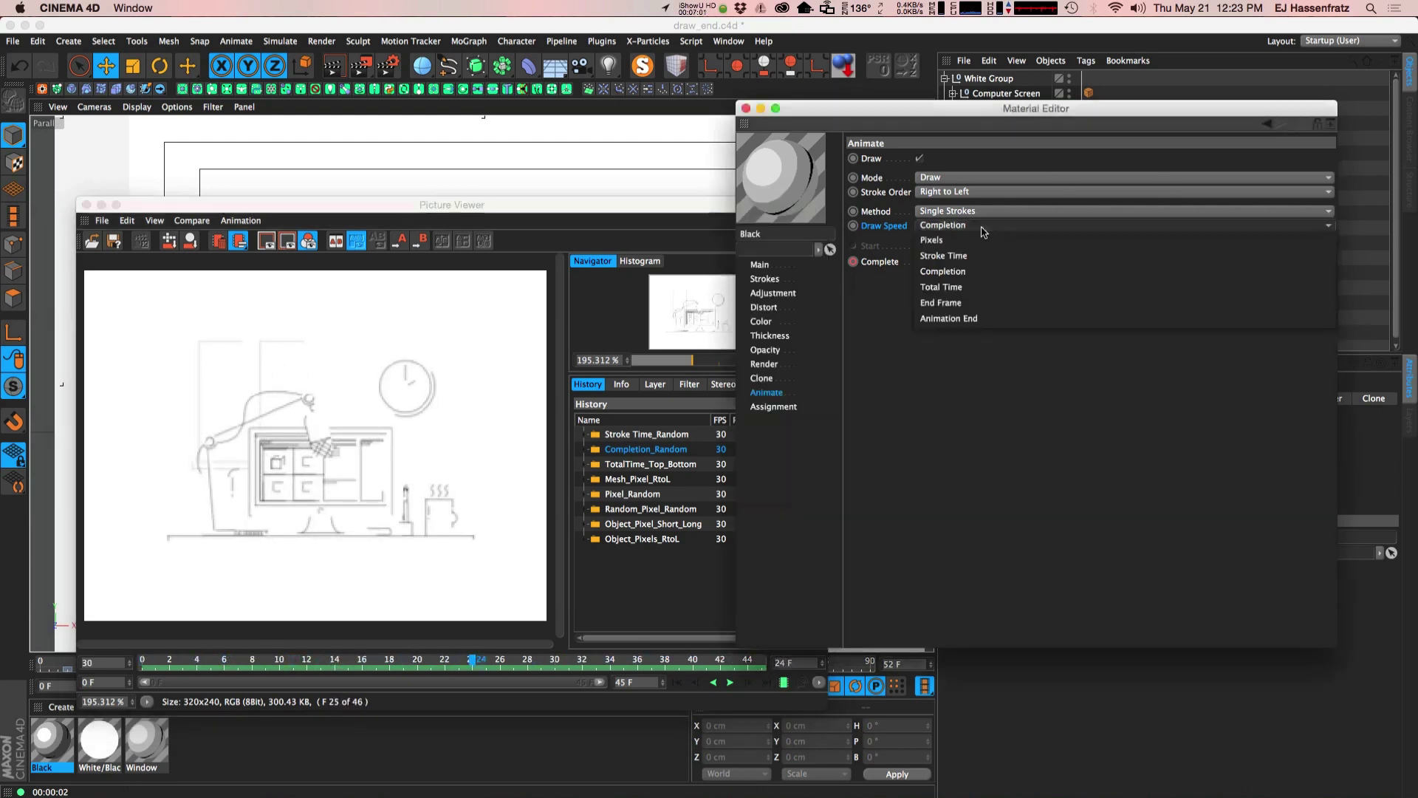
click(908, 402)
click(643, 464)
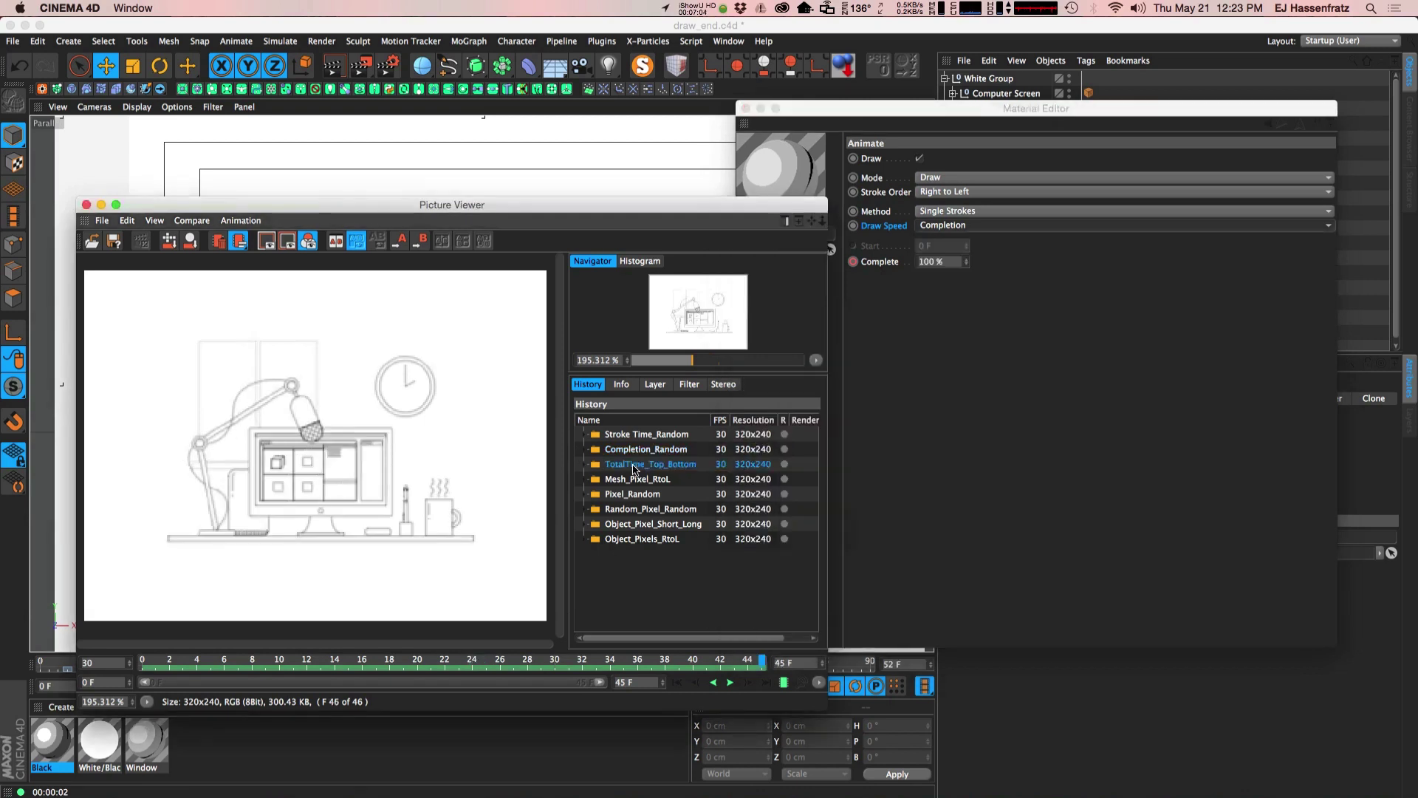
click(964, 223)
click(966, 225)
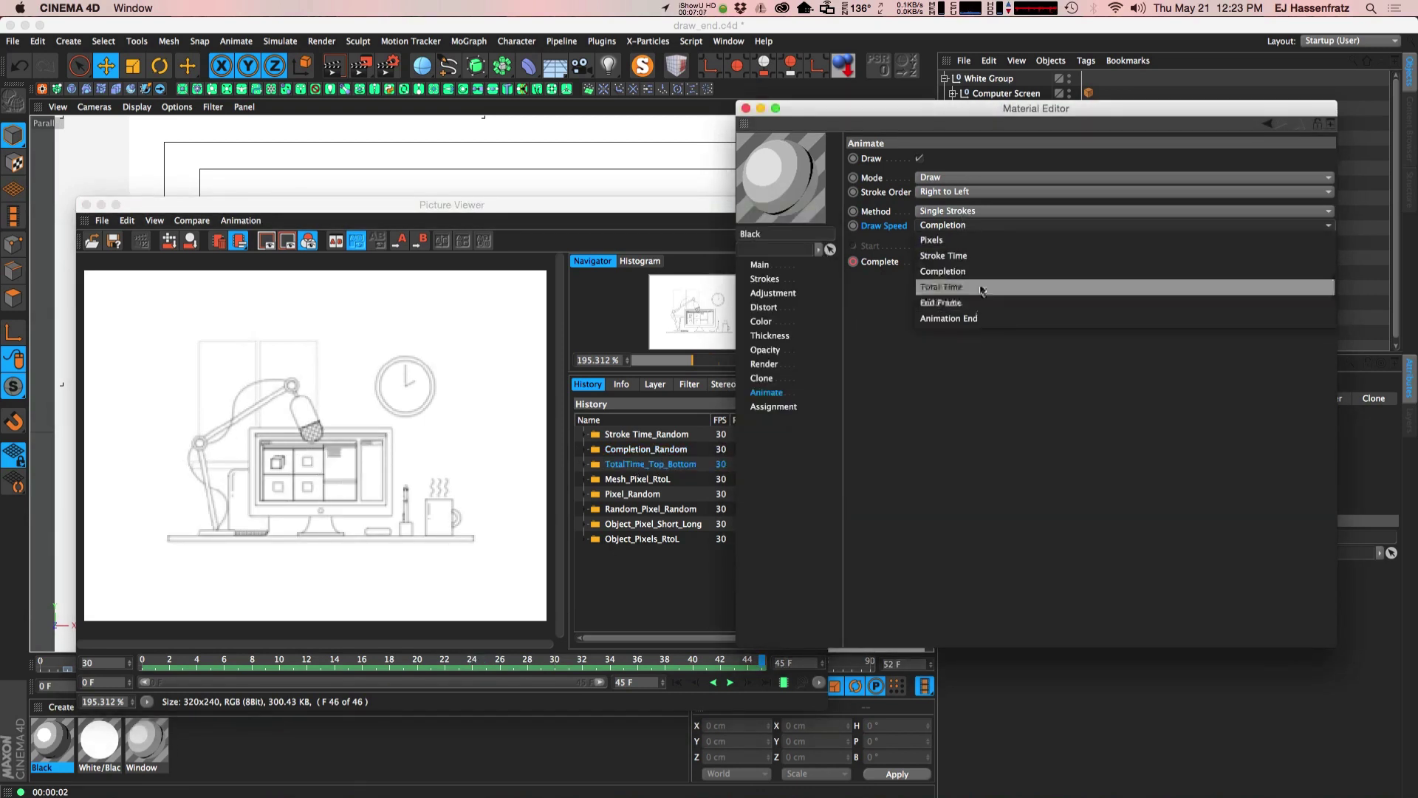
click(982, 289)
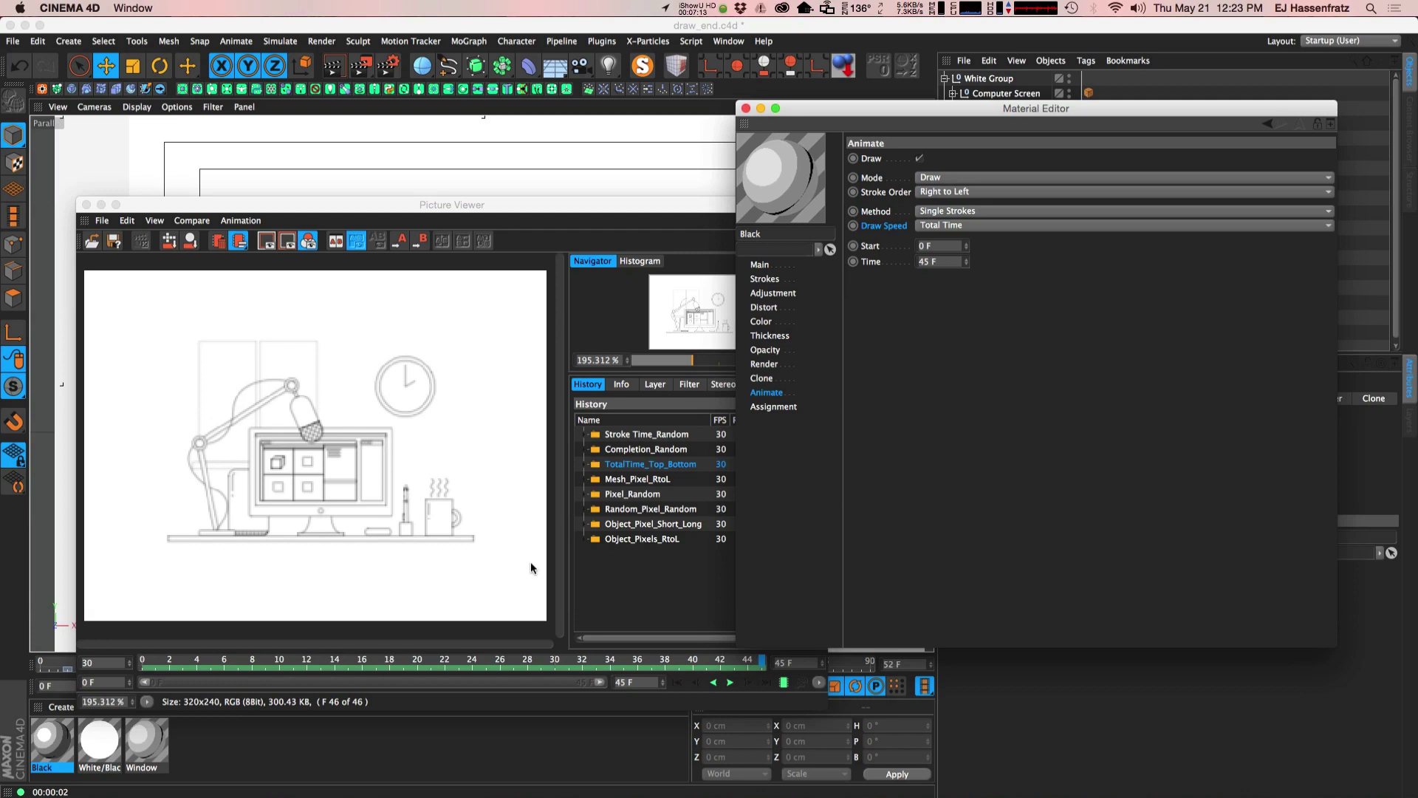
mouse_move(142, 659)
mouse_down()
mouse_move(565, 656)
mouse_move(292, 654)
mouse_move(639, 625)
mouse_move(51, 628)
mouse_move(687, 657)
mouse_move(111, 658)
mouse_move(1064, 636)
mouse_up()
click(974, 226)
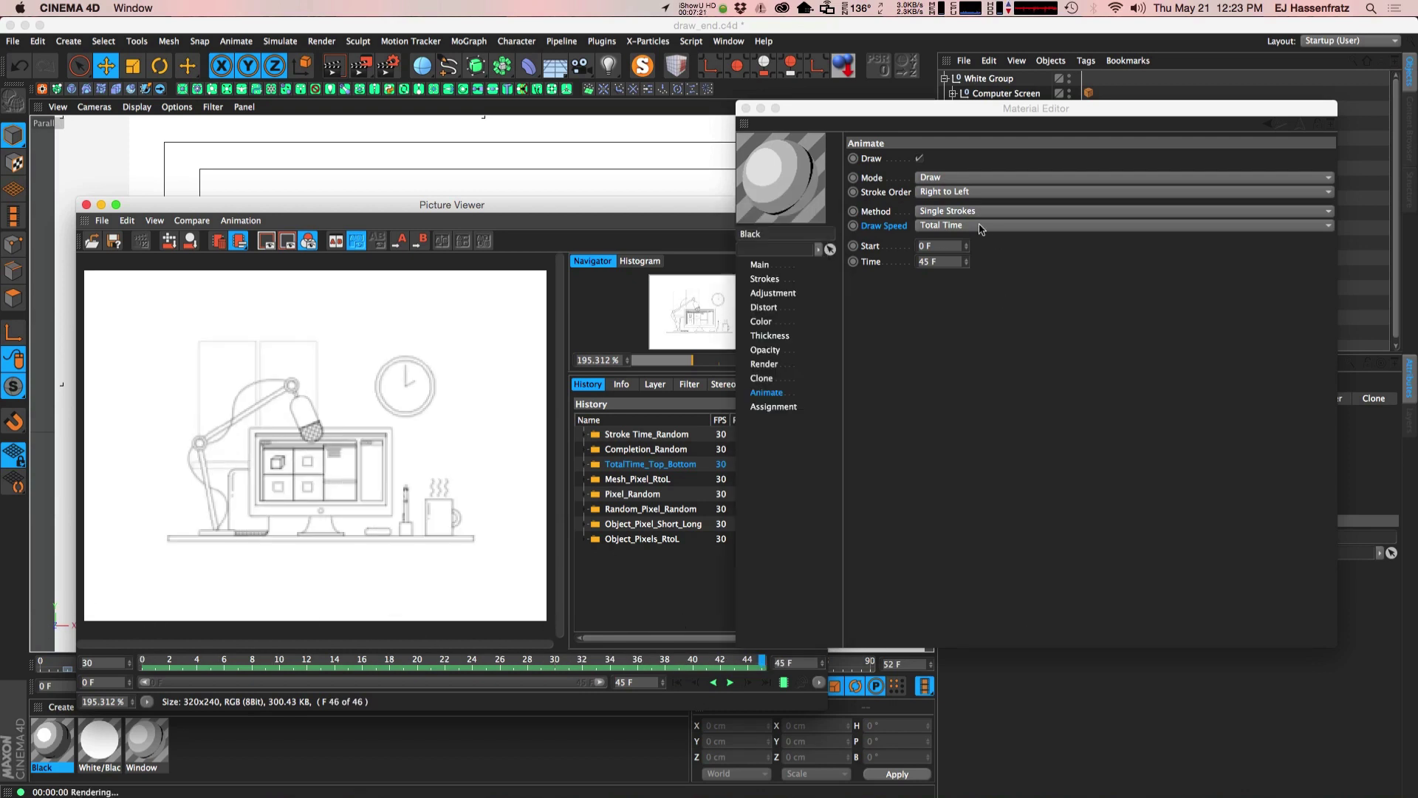
click(980, 226)
click(969, 402)
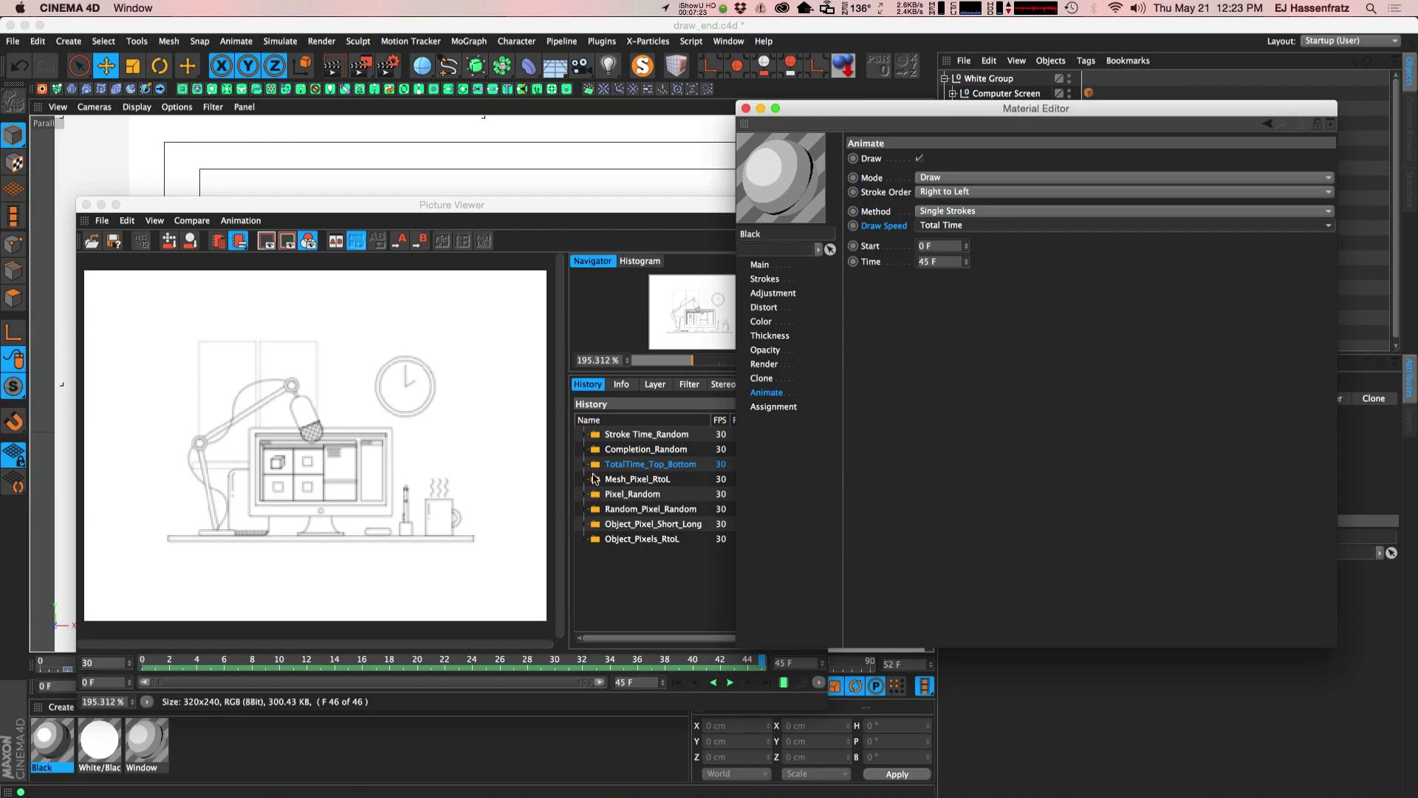
- Load the Mesh_Pixel_RtoL render and shift the Material Editor to uncover more of the Picture Viewer
click(610, 479)
drag(815, 111, 834, 105)
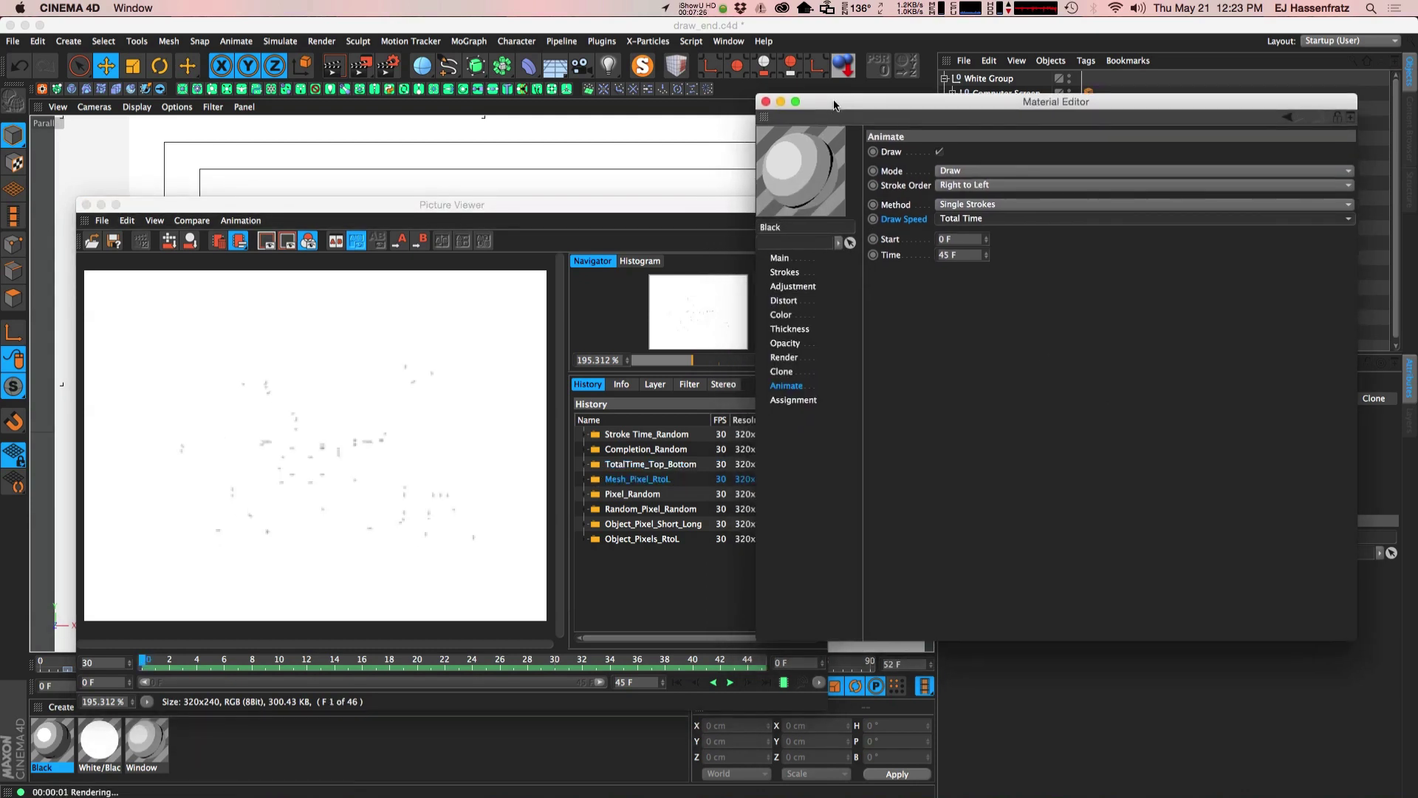
- In the Black material's Strokes settings, set the stroke Start to Random
click(811, 272)
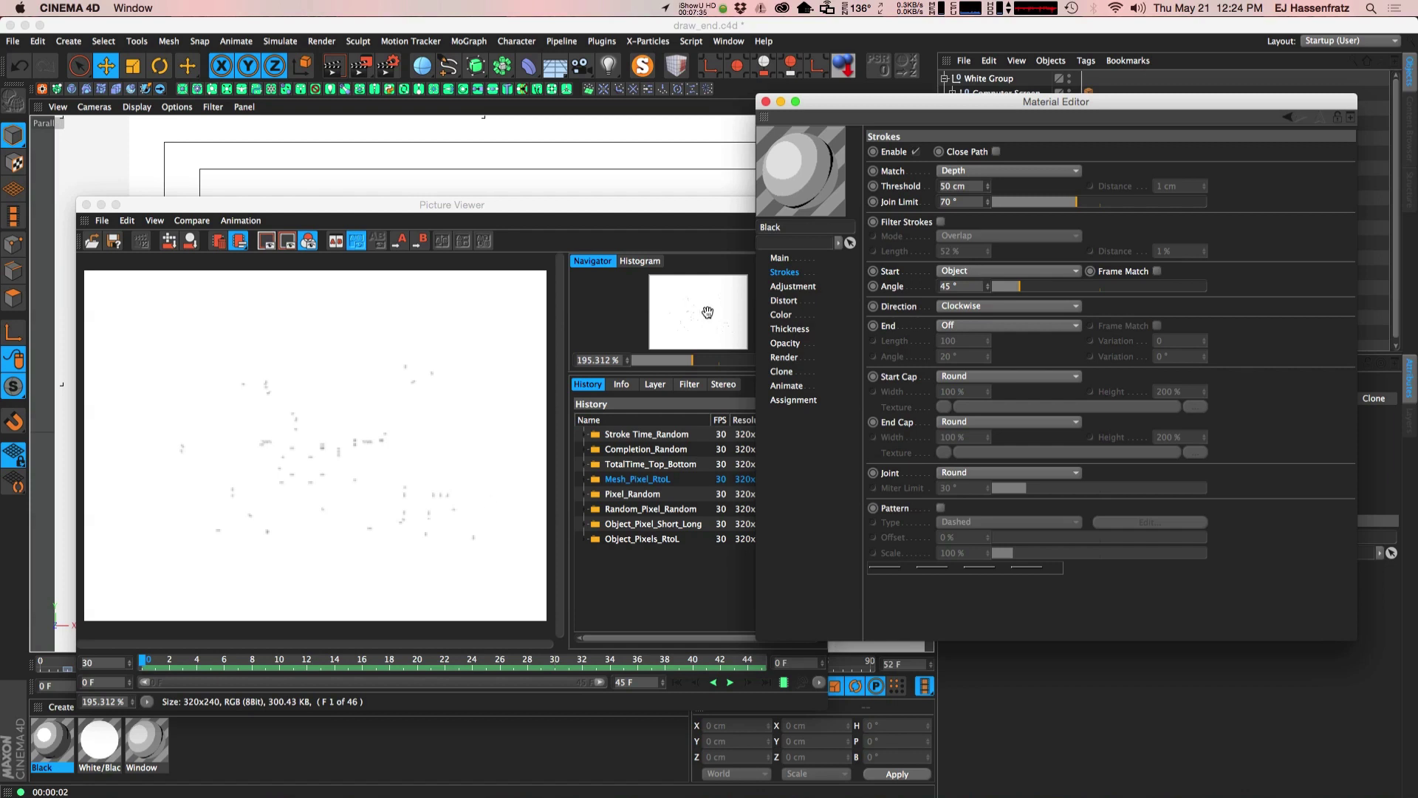
click(994, 272)
click(901, 303)
click(933, 275)
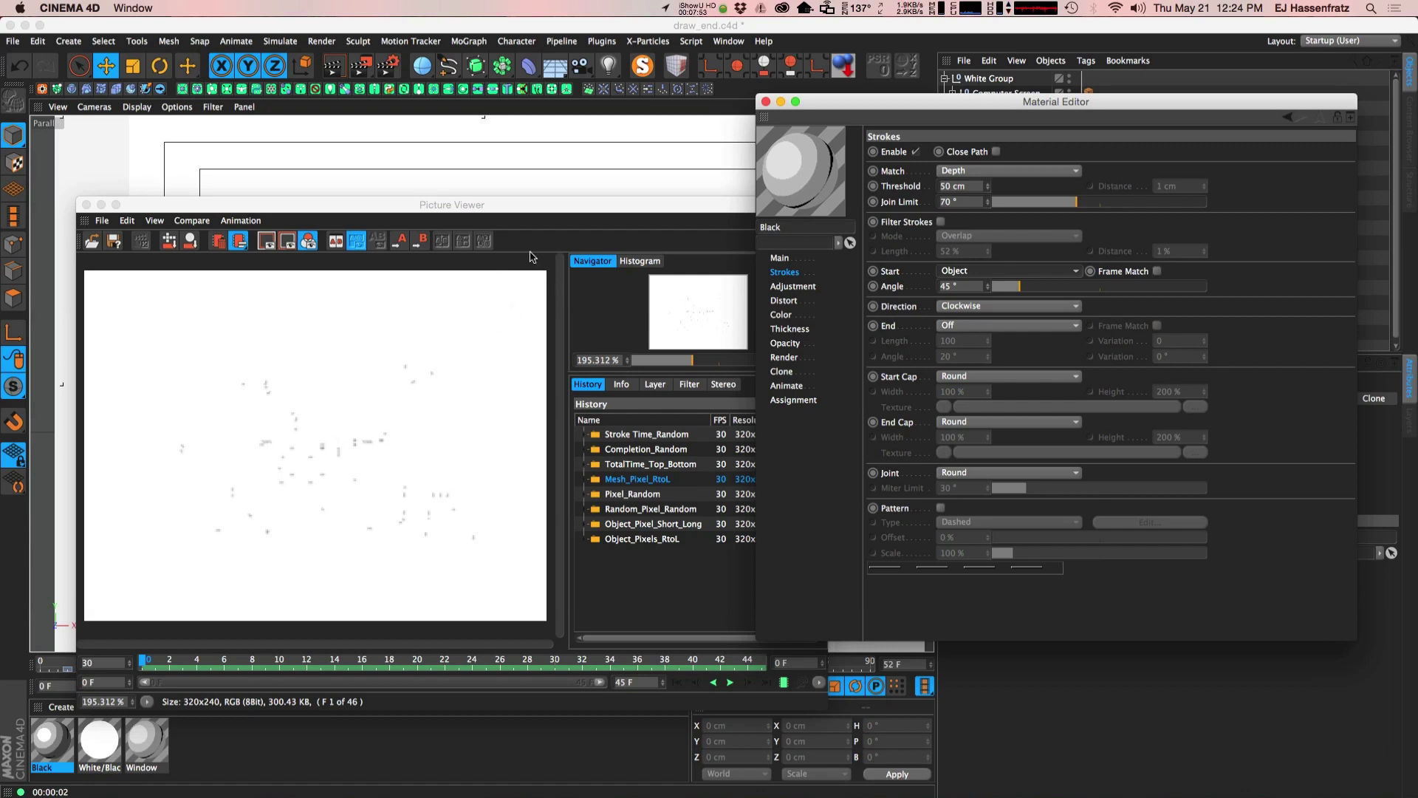
click(992, 273)
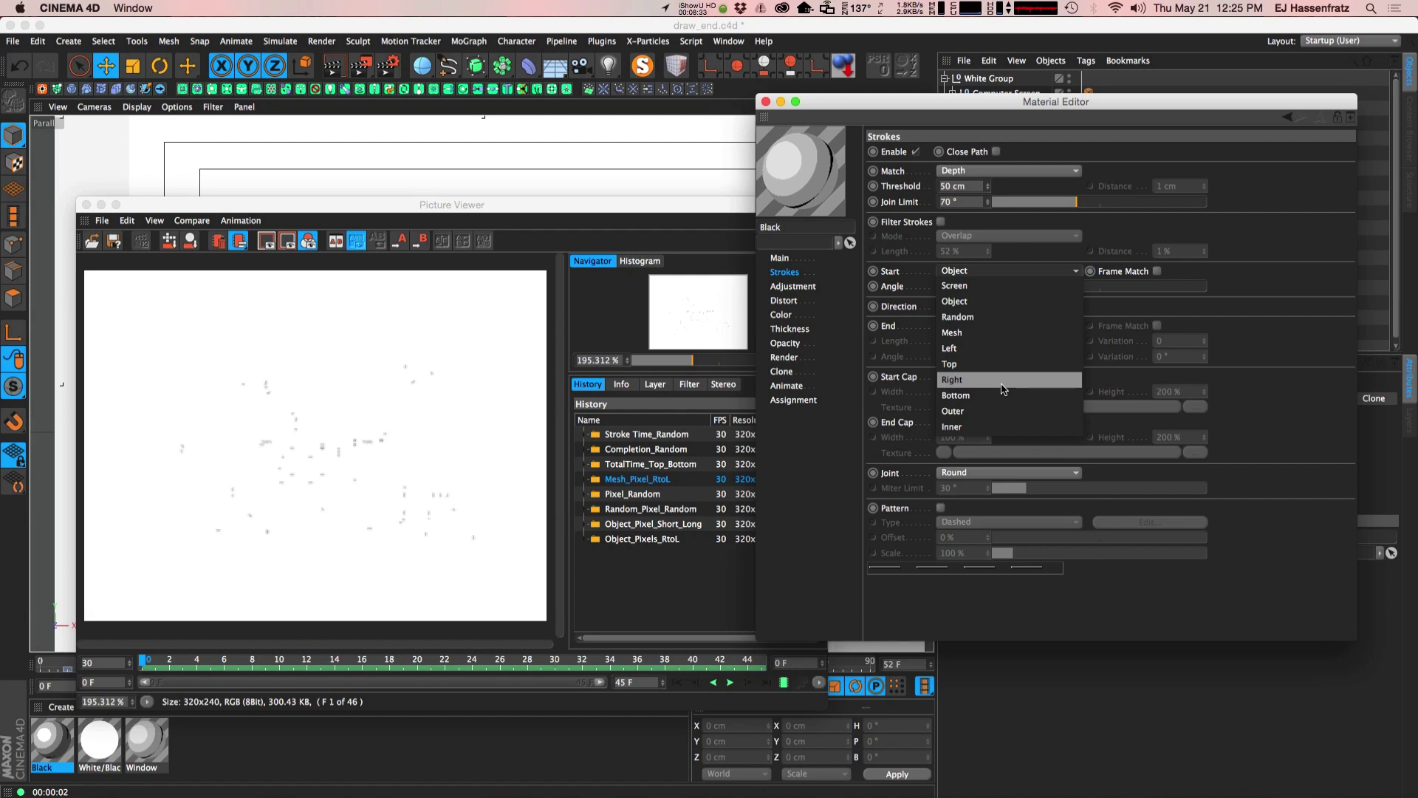
click(996, 321)
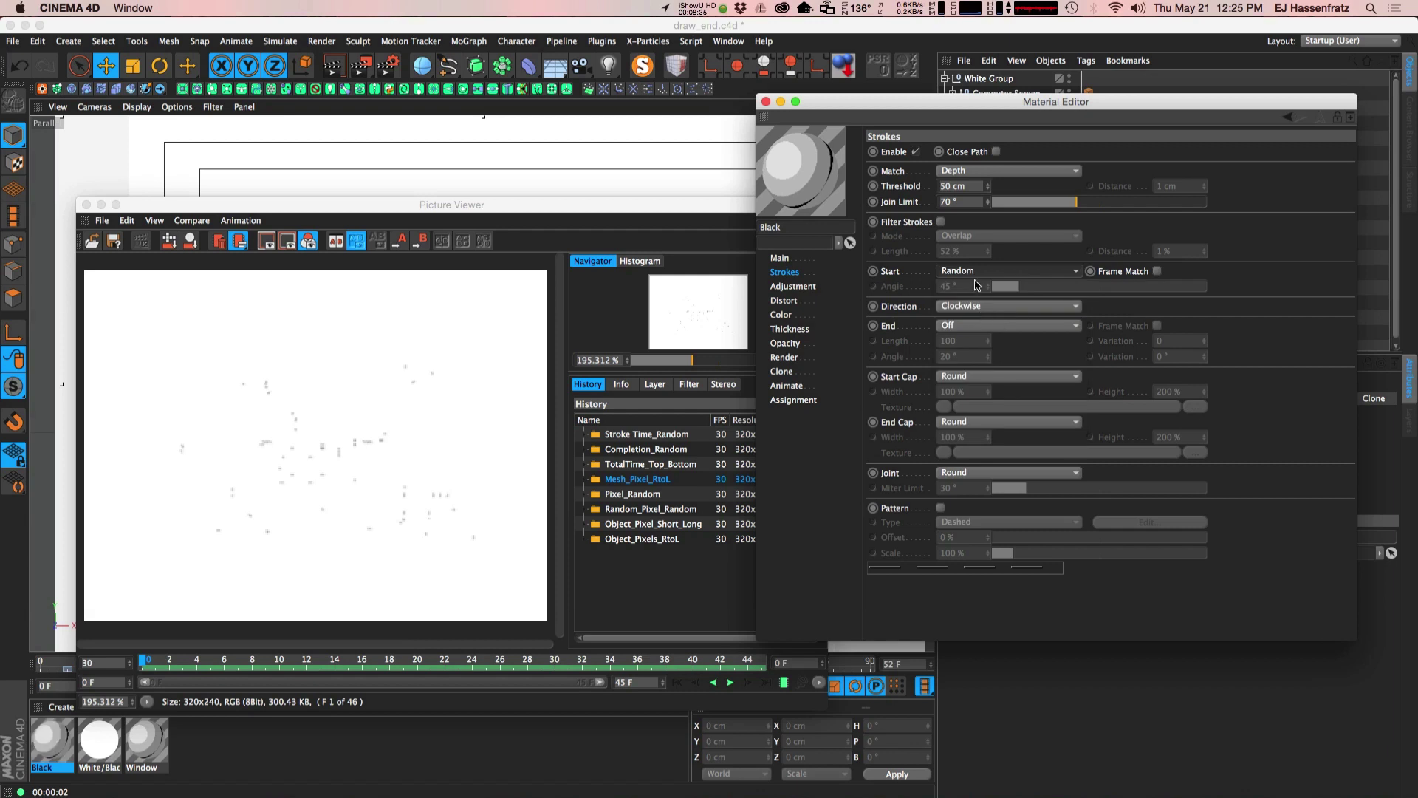
- Load the Random_Pixel_Random render and scrub its timeline back to frame 3
click(627, 517)
click(154, 660)
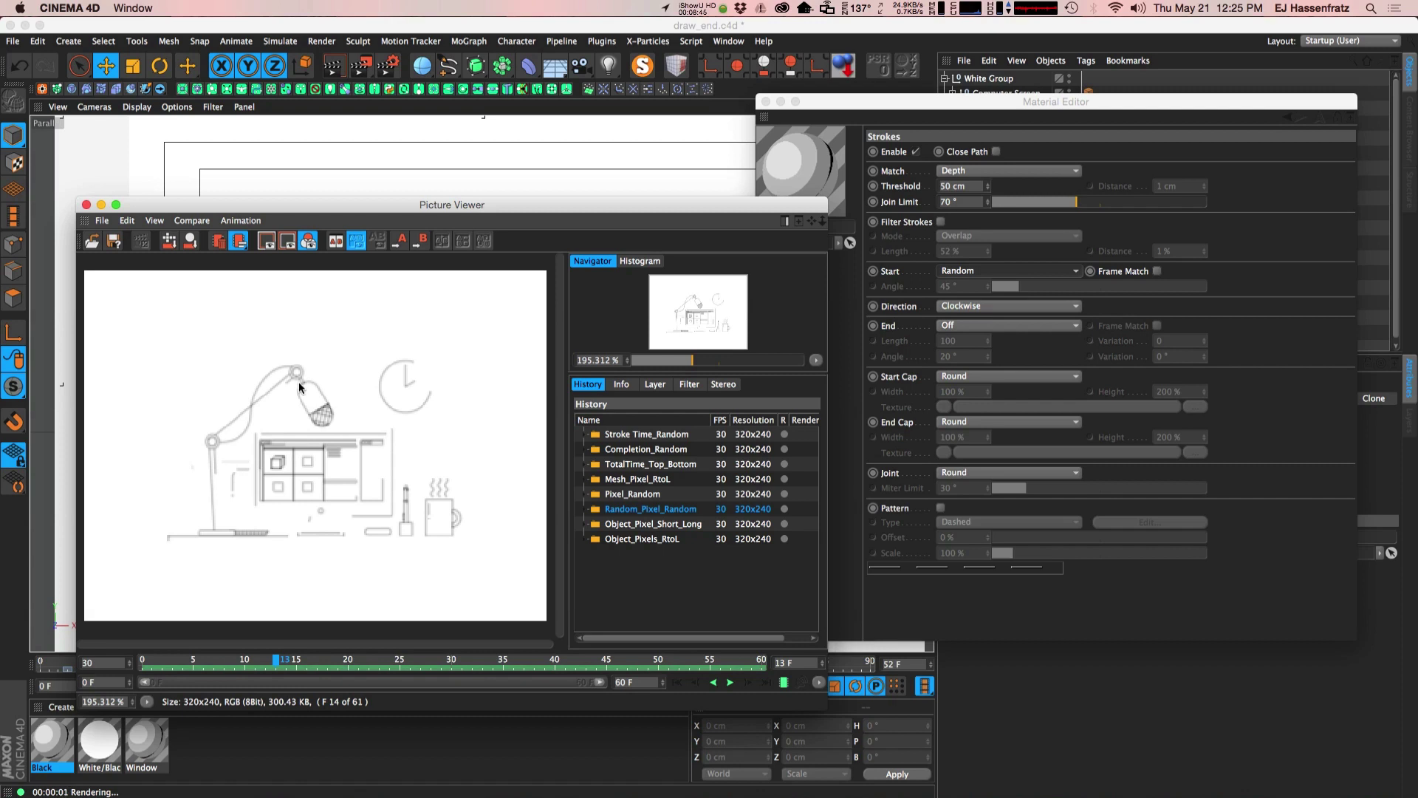
mouse_move(520, 663)
mouse_down()
mouse_move(665, 663)
mouse_move(190, 661)
mouse_move(236, 643)
mouse_move(399, 660)
mouse_move(717, 656)
mouse_move(137, 660)
mouse_move(558, 650)
mouse_move(172, 660)
mouse_up()
click(849, 369)
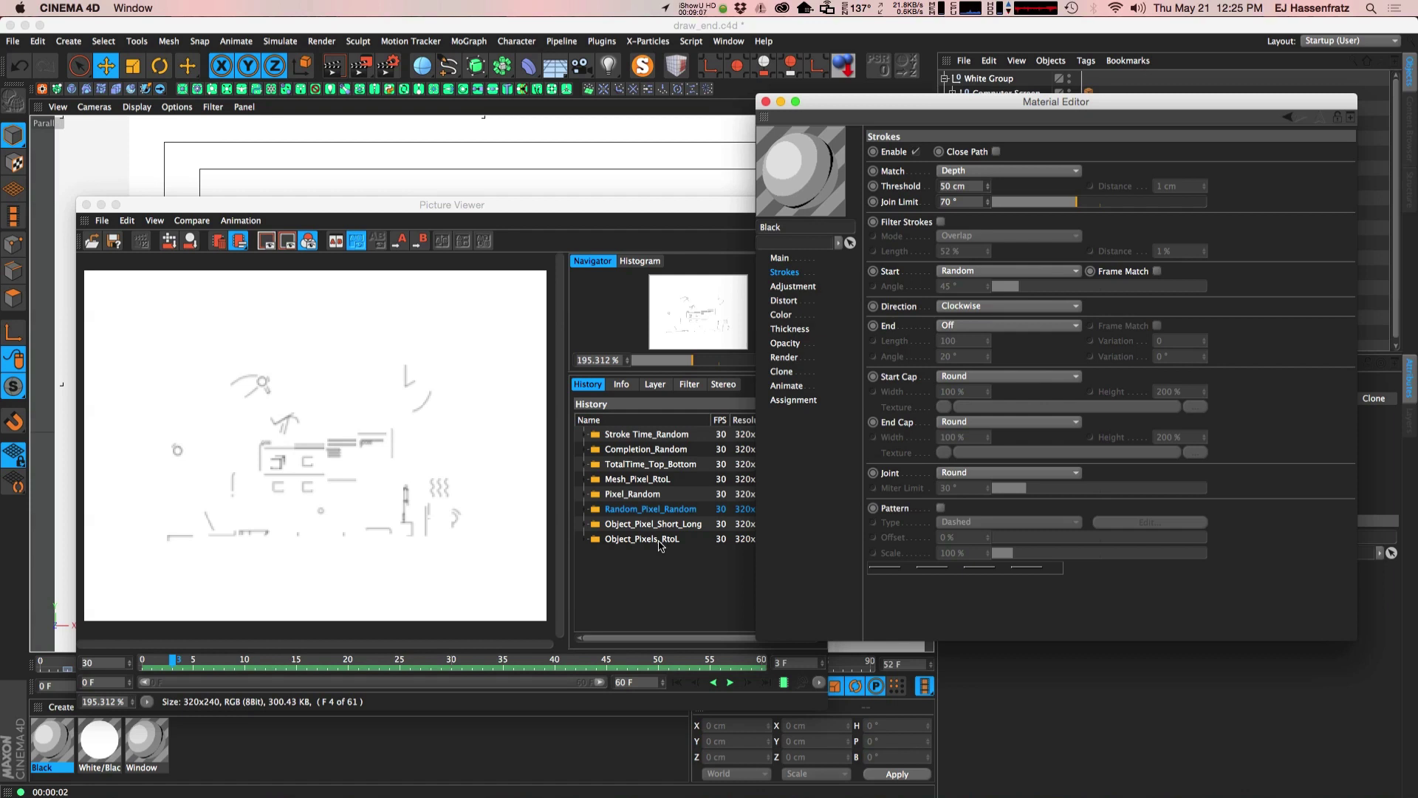
- In the Black material's Animate settings, set Draw Speed to Pixels
click(792, 385)
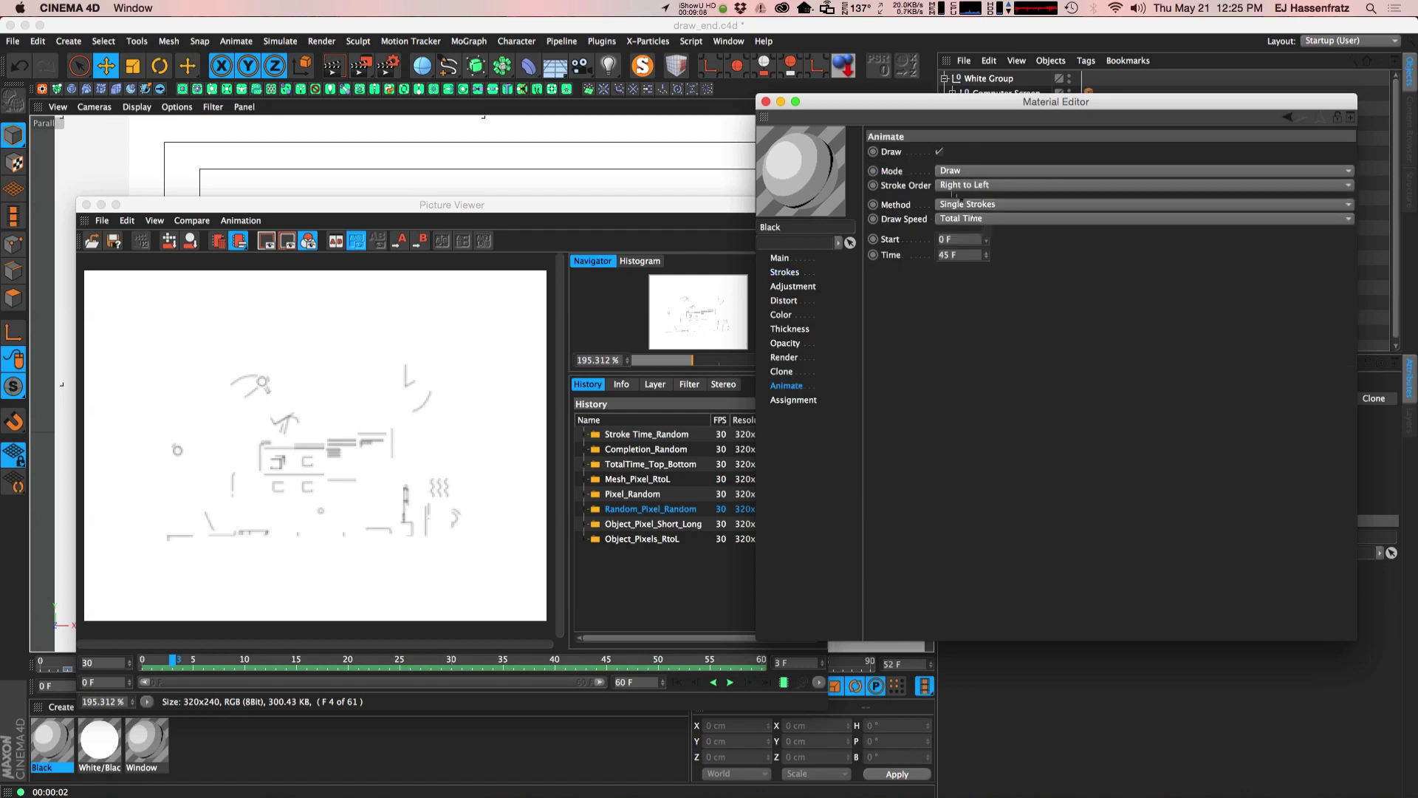
click(972, 218)
click(960, 234)
key(shift+r)
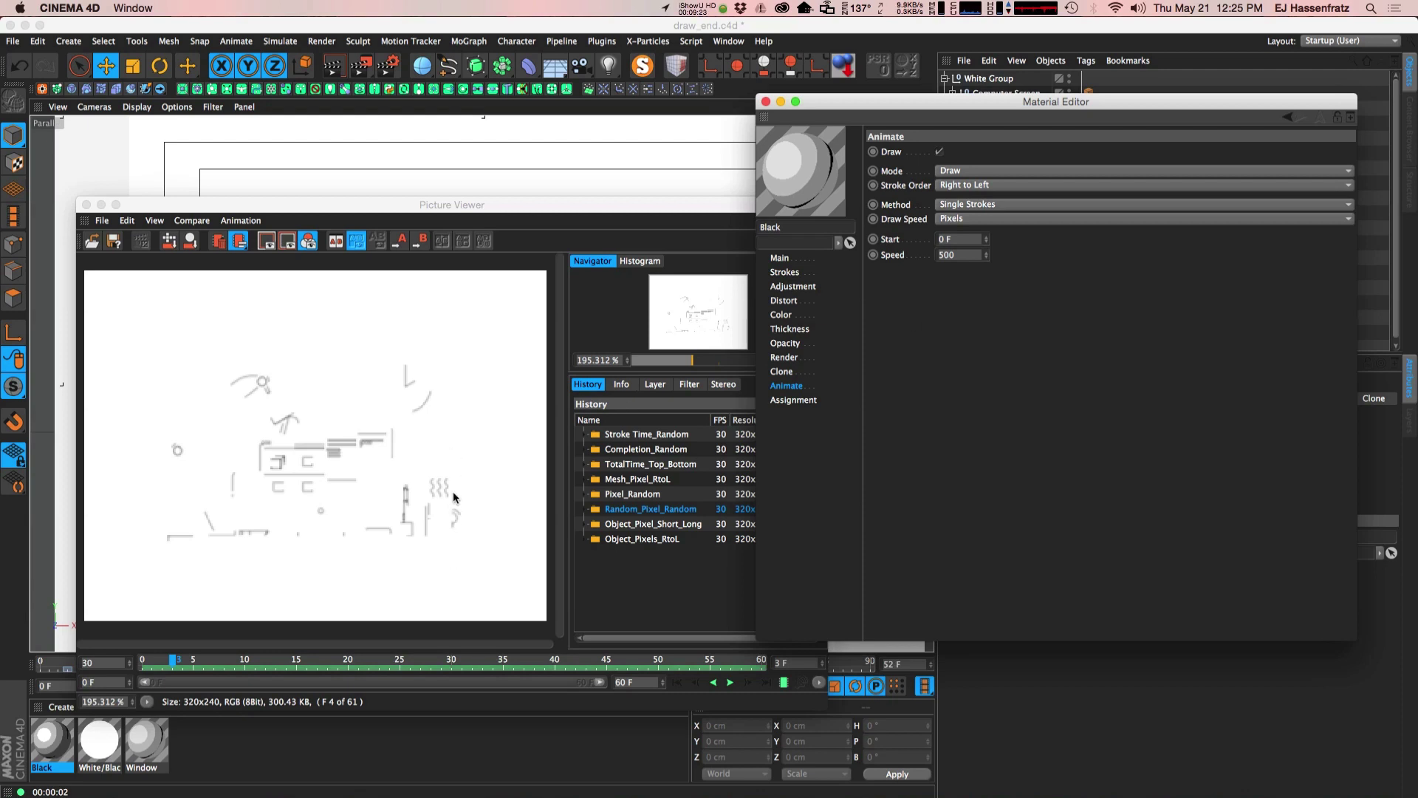
- Scrub forward through the Random_Pixel_Random render past frames 5, 10 and 27, then move back to frame 25 to examine how strokes draw on
mouse_move(179, 663)
mouse_down()
mouse_move(209, 662)
mouse_move(191, 662)
mouse_up()
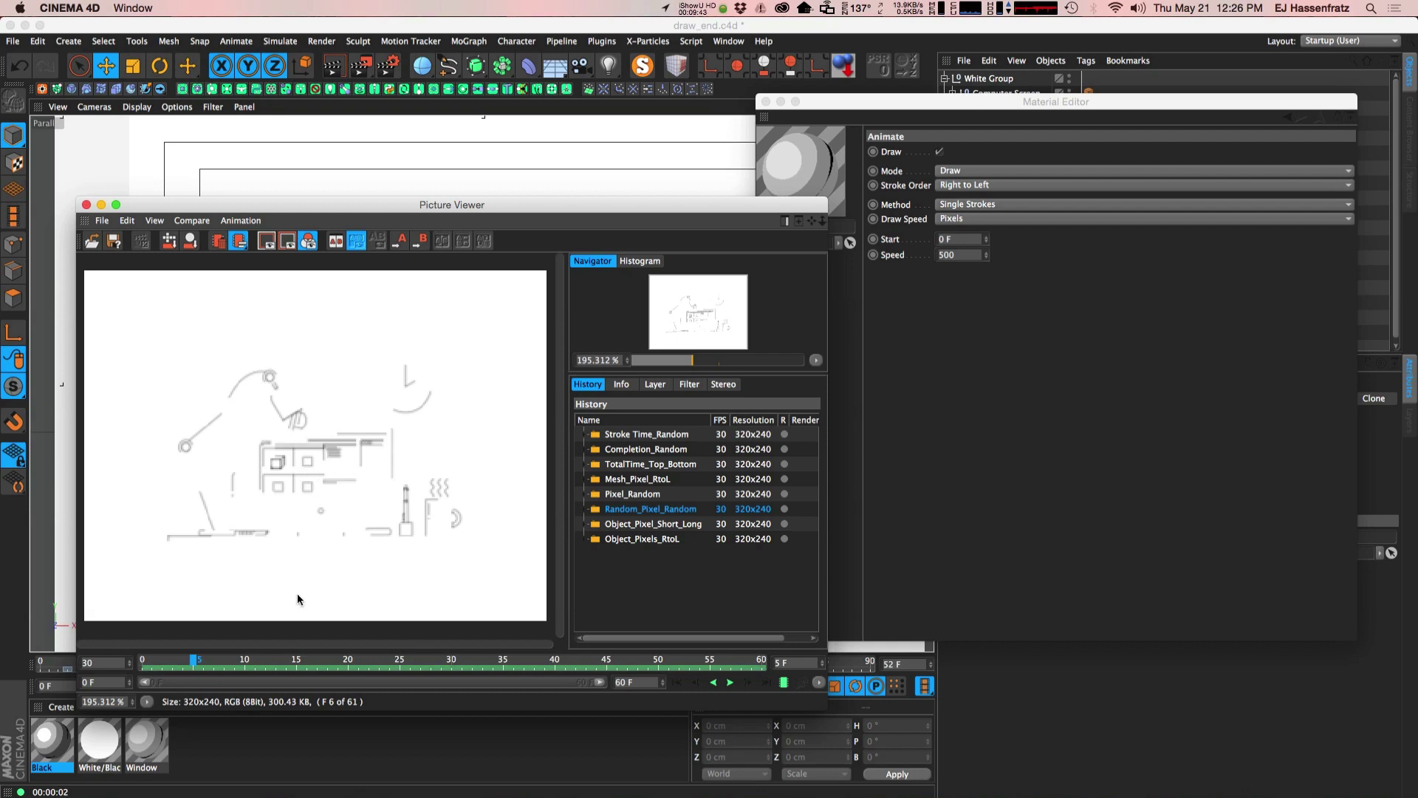
drag(209, 661, 244, 661)
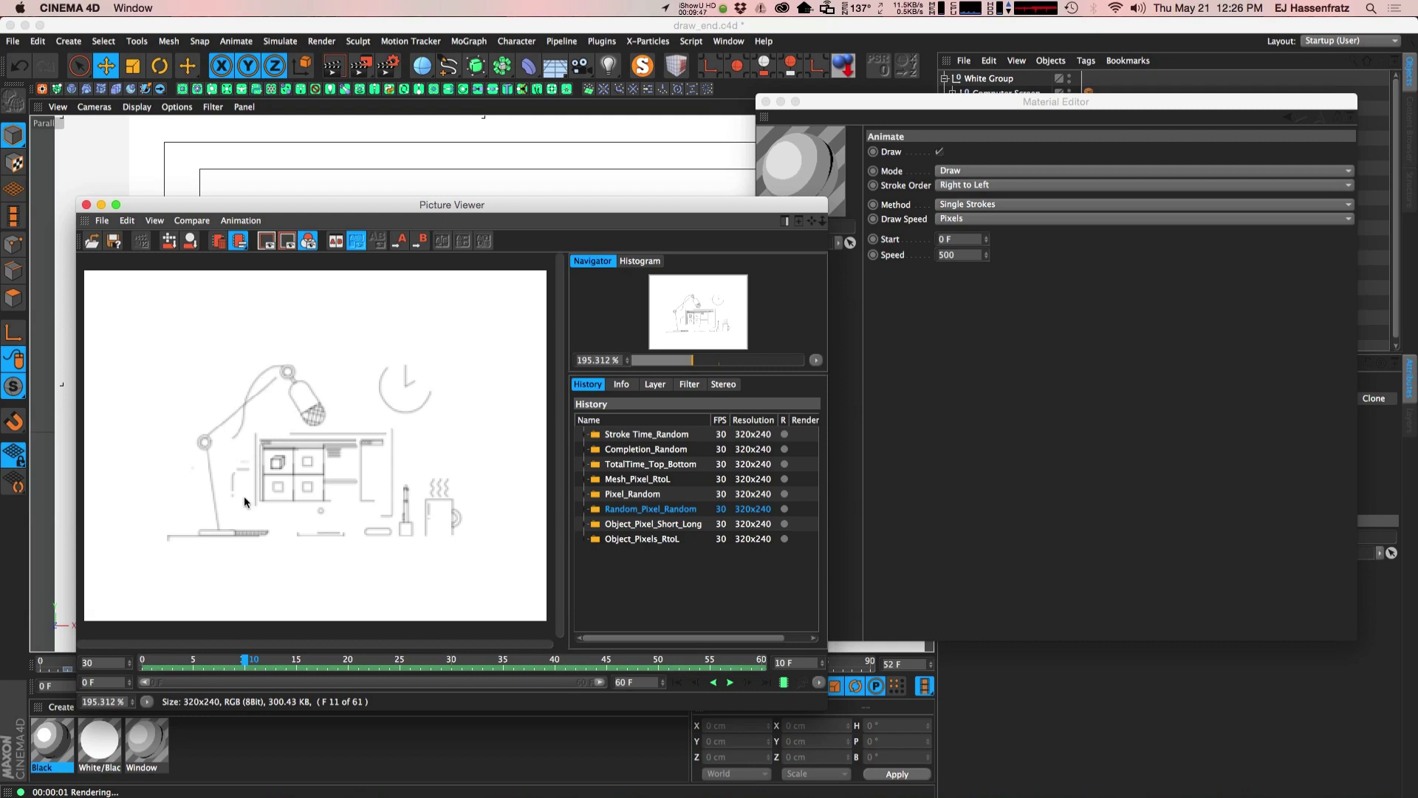
drag(249, 661, 420, 665)
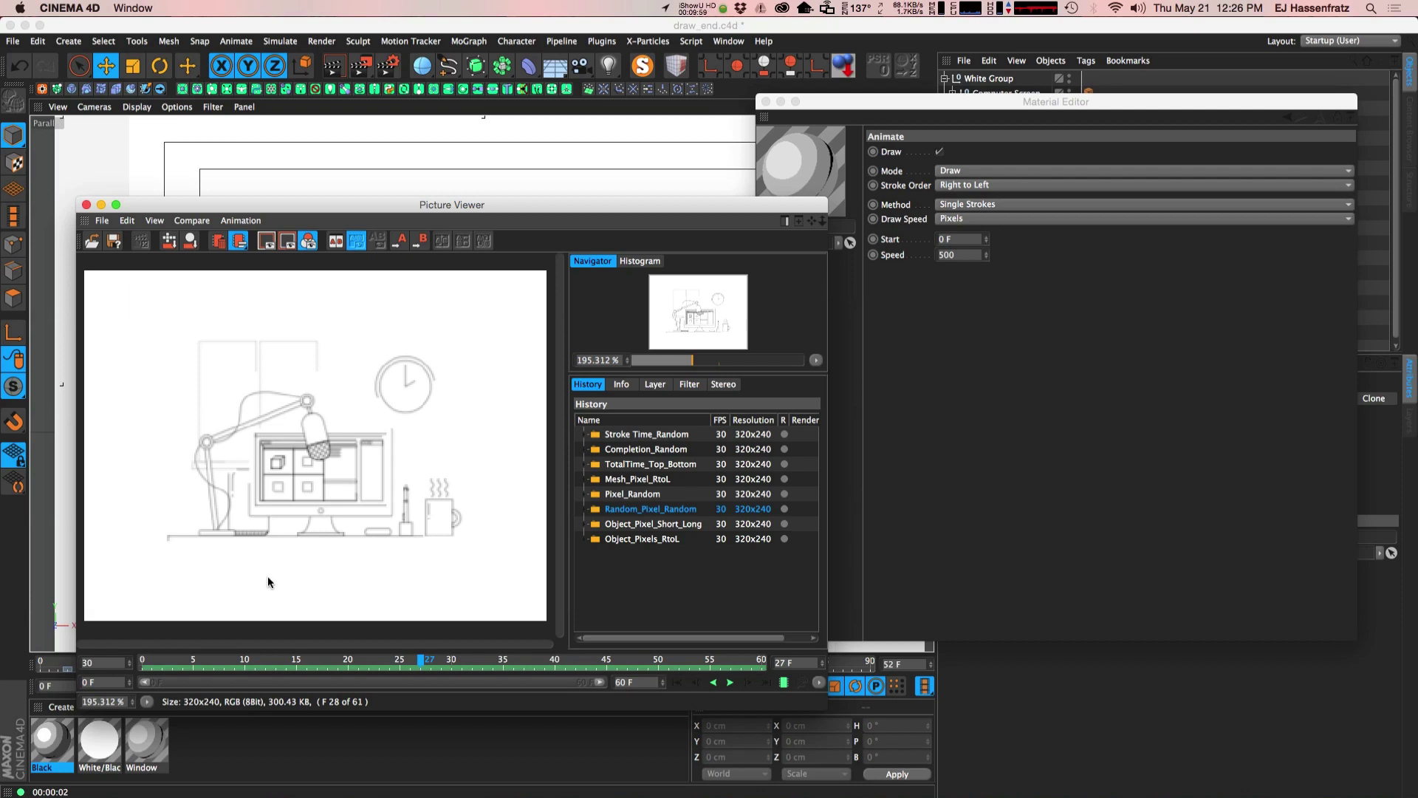
drag(422, 663, 603, 655)
key(Left)
key(Left)
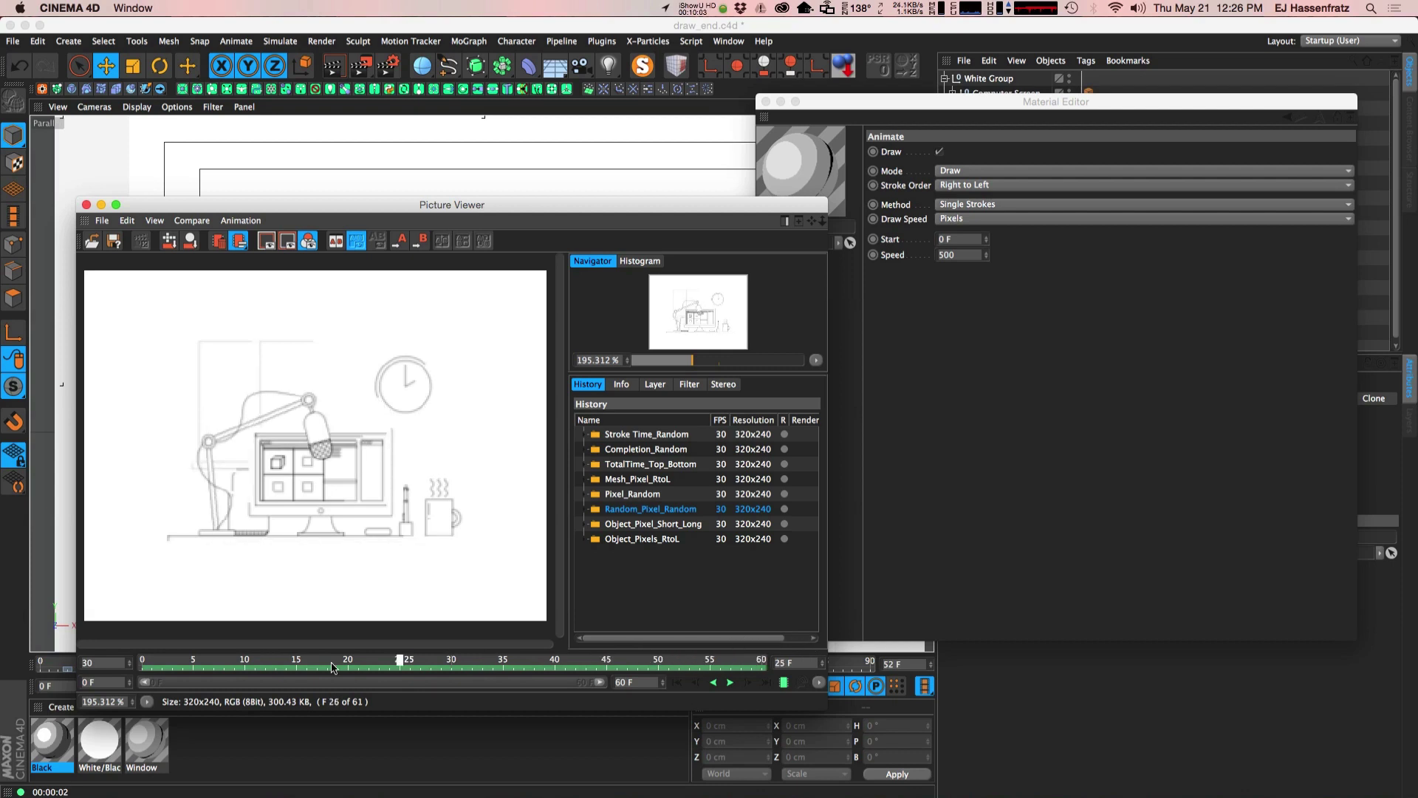
- Scrub the Random_Pixel_Random render to frame 53, and replay it from the start to frame 29
key(ctrl+r)
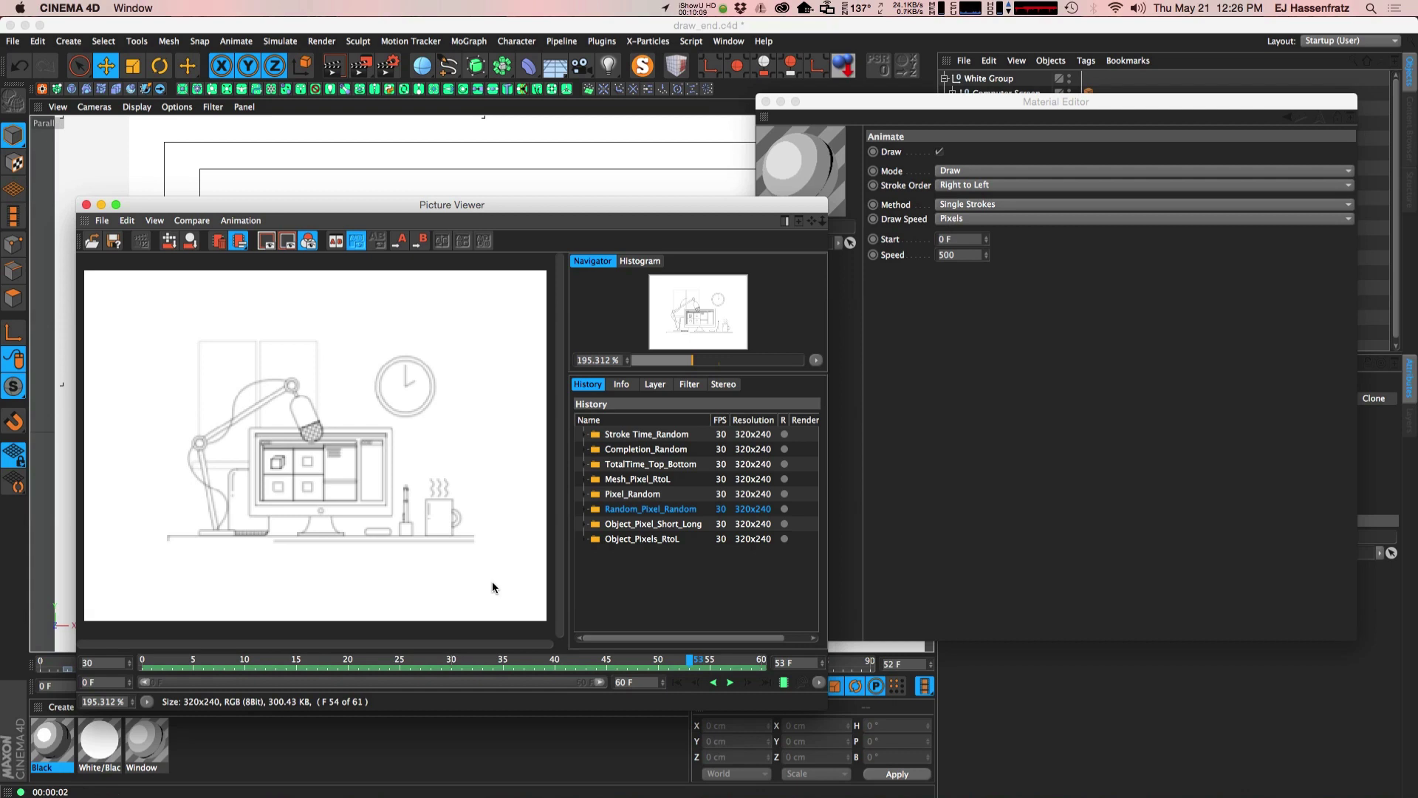
mouse_move(689, 660)
mouse_down()
mouse_move(747, 661)
mouse_move(142, 661)
mouse_up()
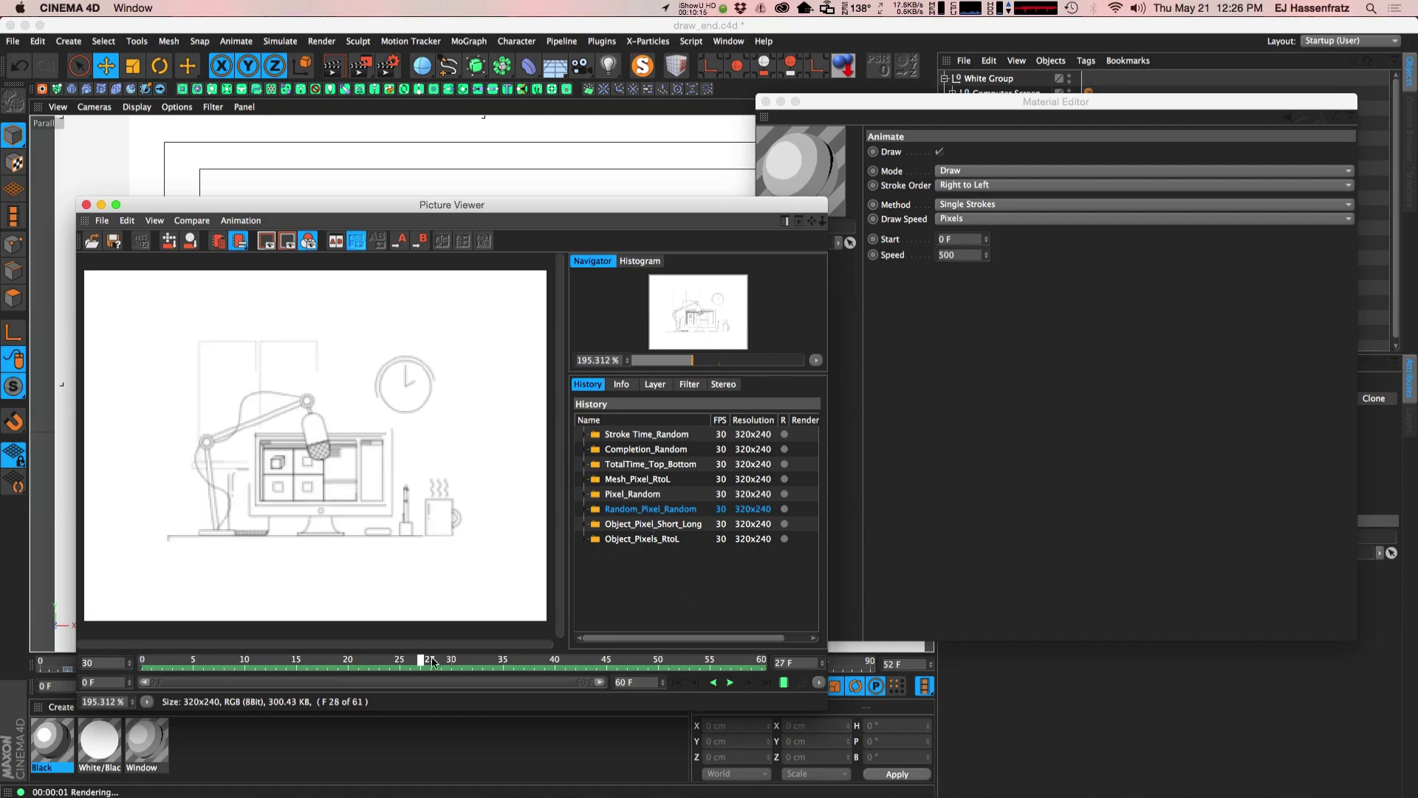
key(ctrl+r)
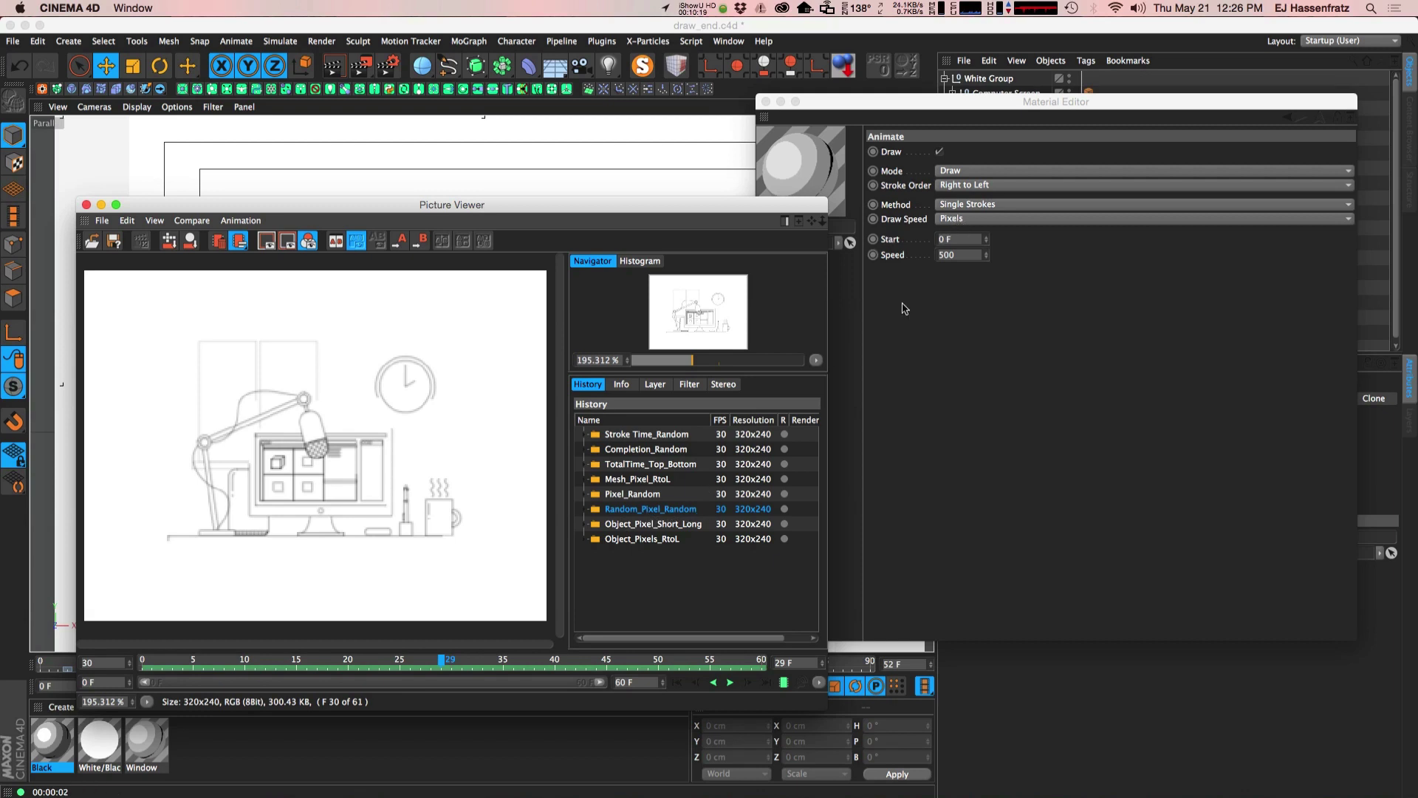
- Set the Black material's Stroke Order to Random and scrub the Random_Pixel_Random render to frame 19
click(960, 185)
click(944, 225)
key(ctrl+r)
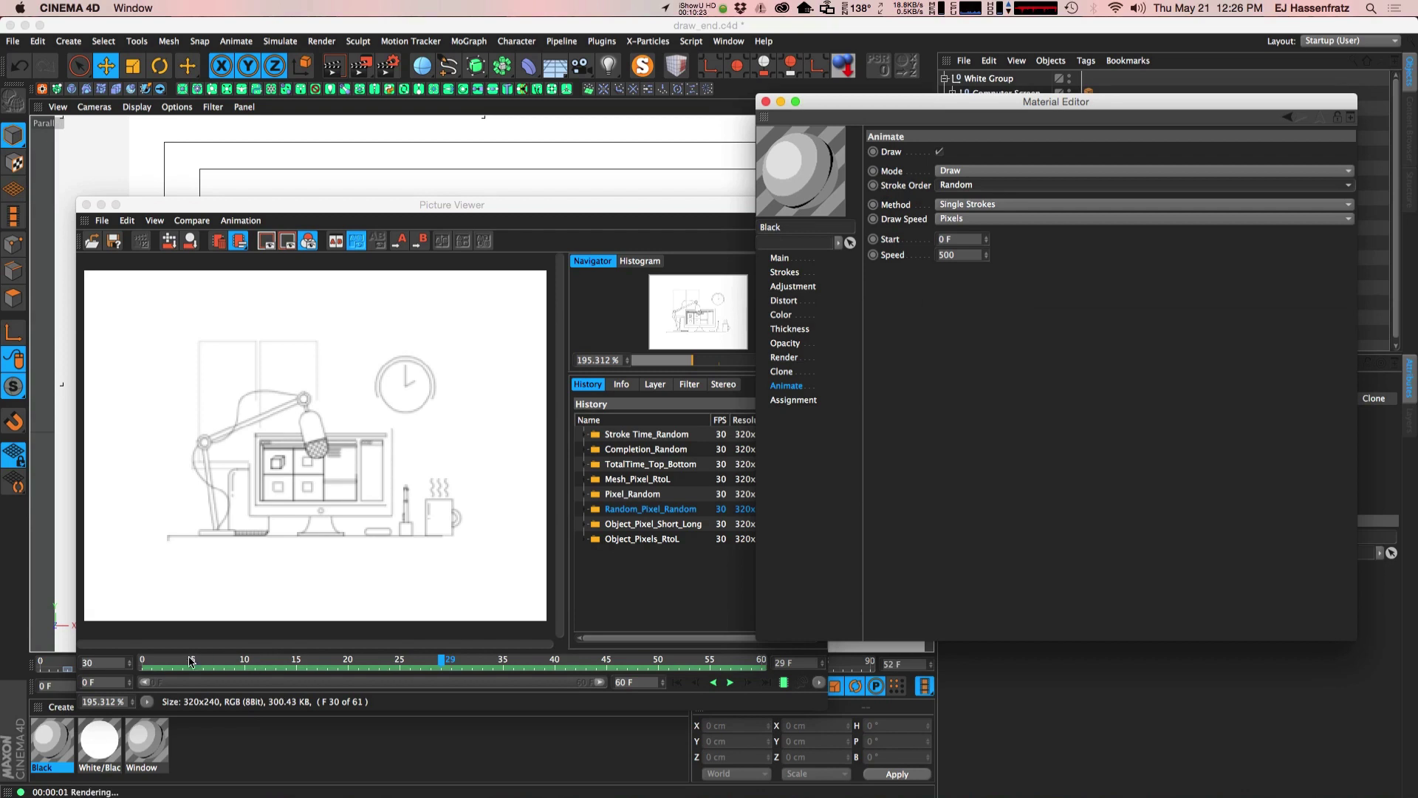
click(227, 662)
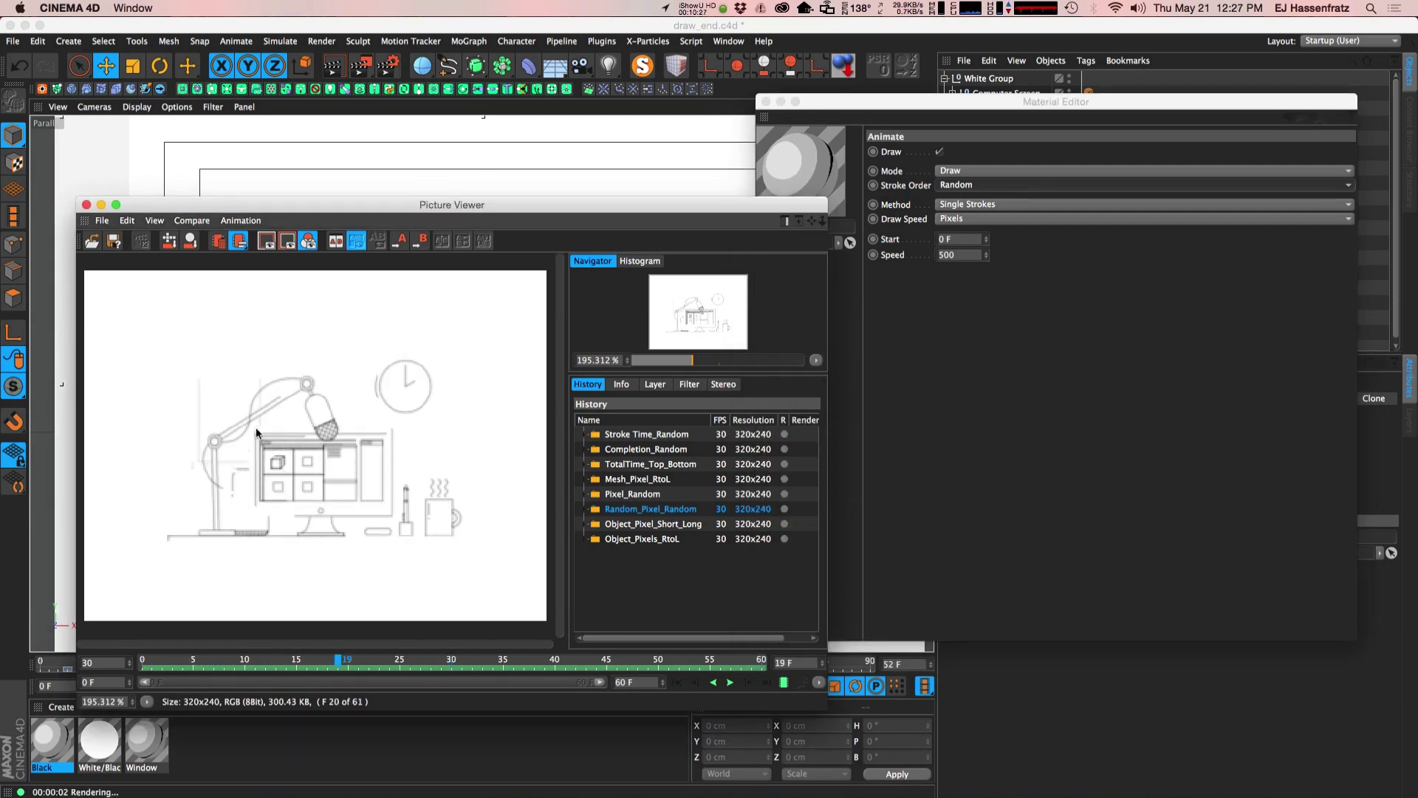
- Load the Object_Pixel_Short_Long render and set the stroke Start to Object in the Black material's Strokes settings
click(628, 526)
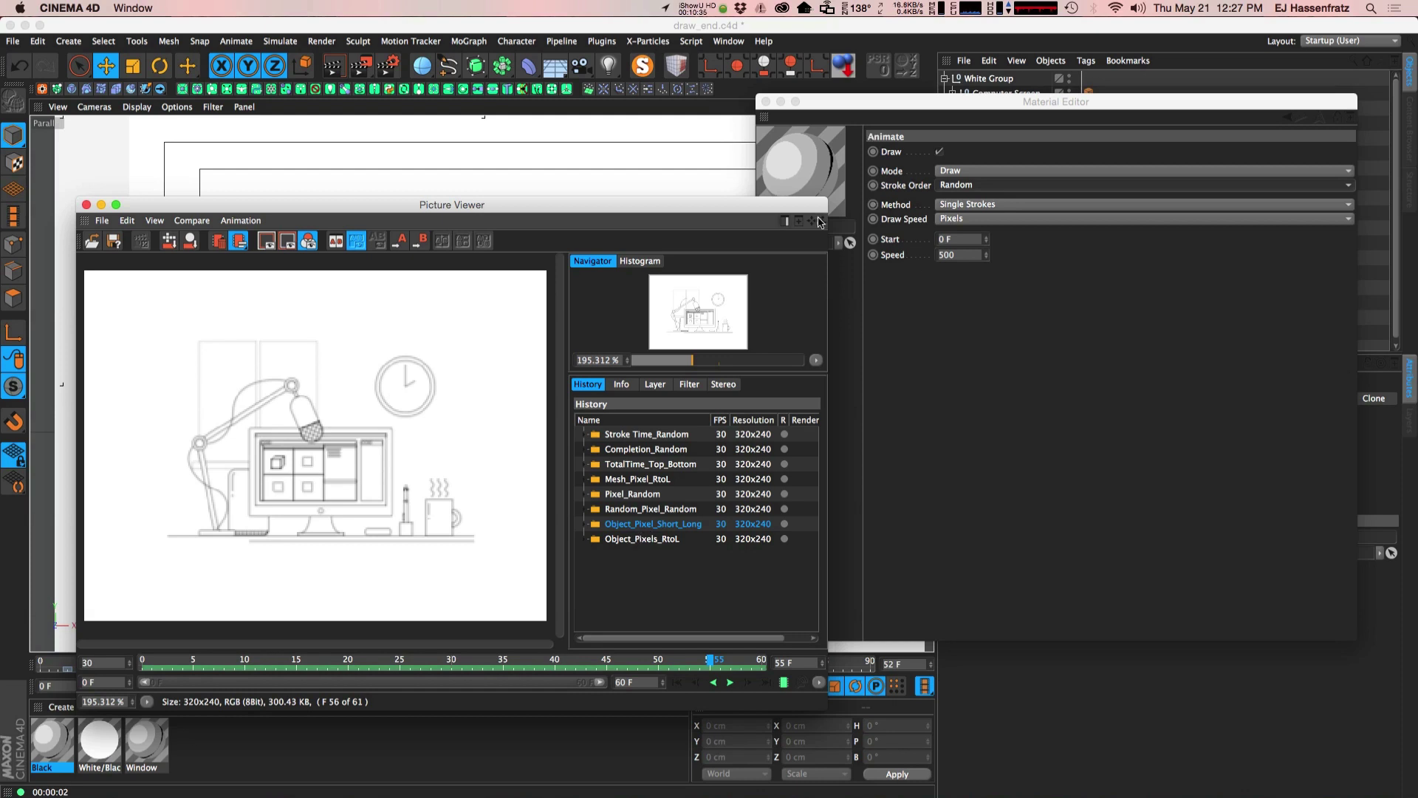
drag(907, 101, 931, 83)
click(808, 253)
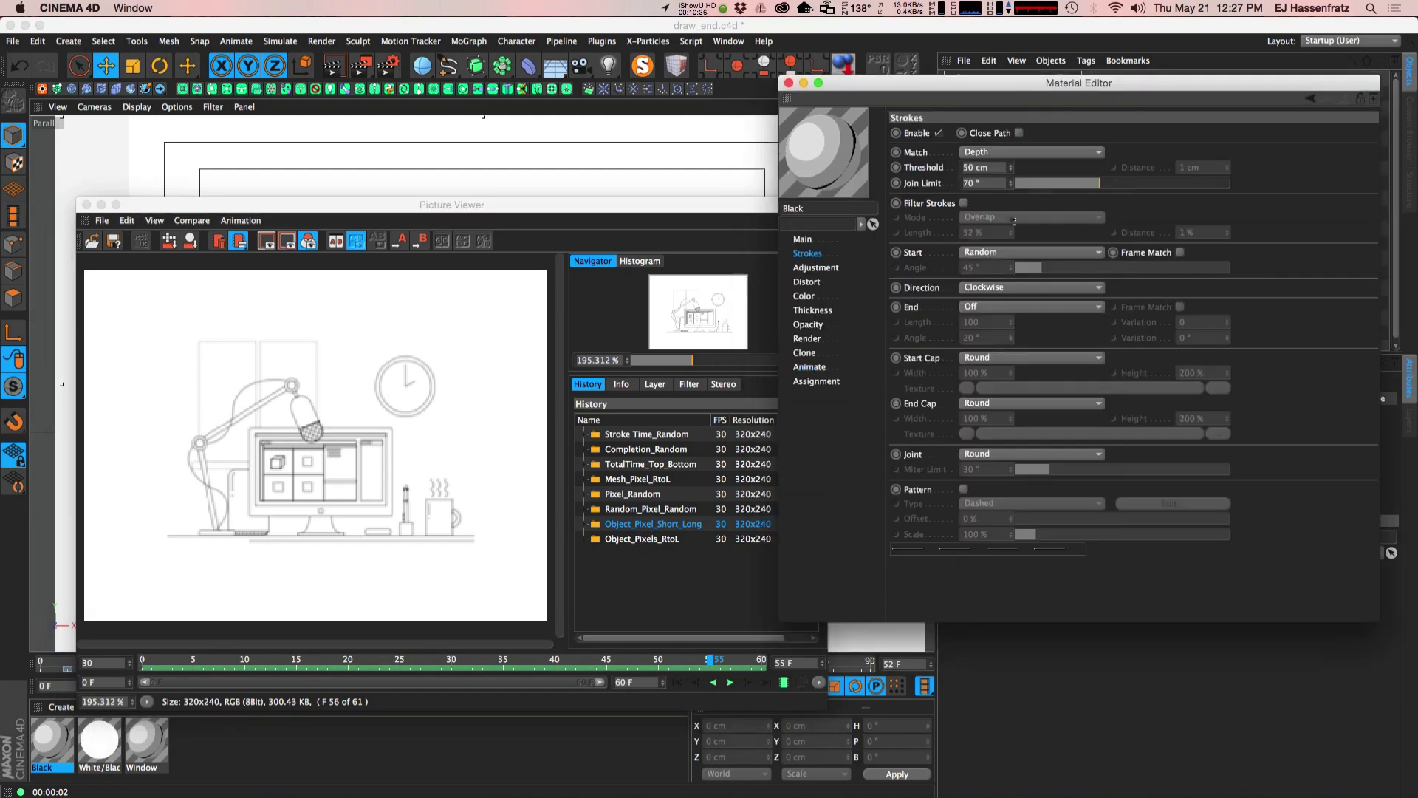
click(1027, 252)
click(999, 281)
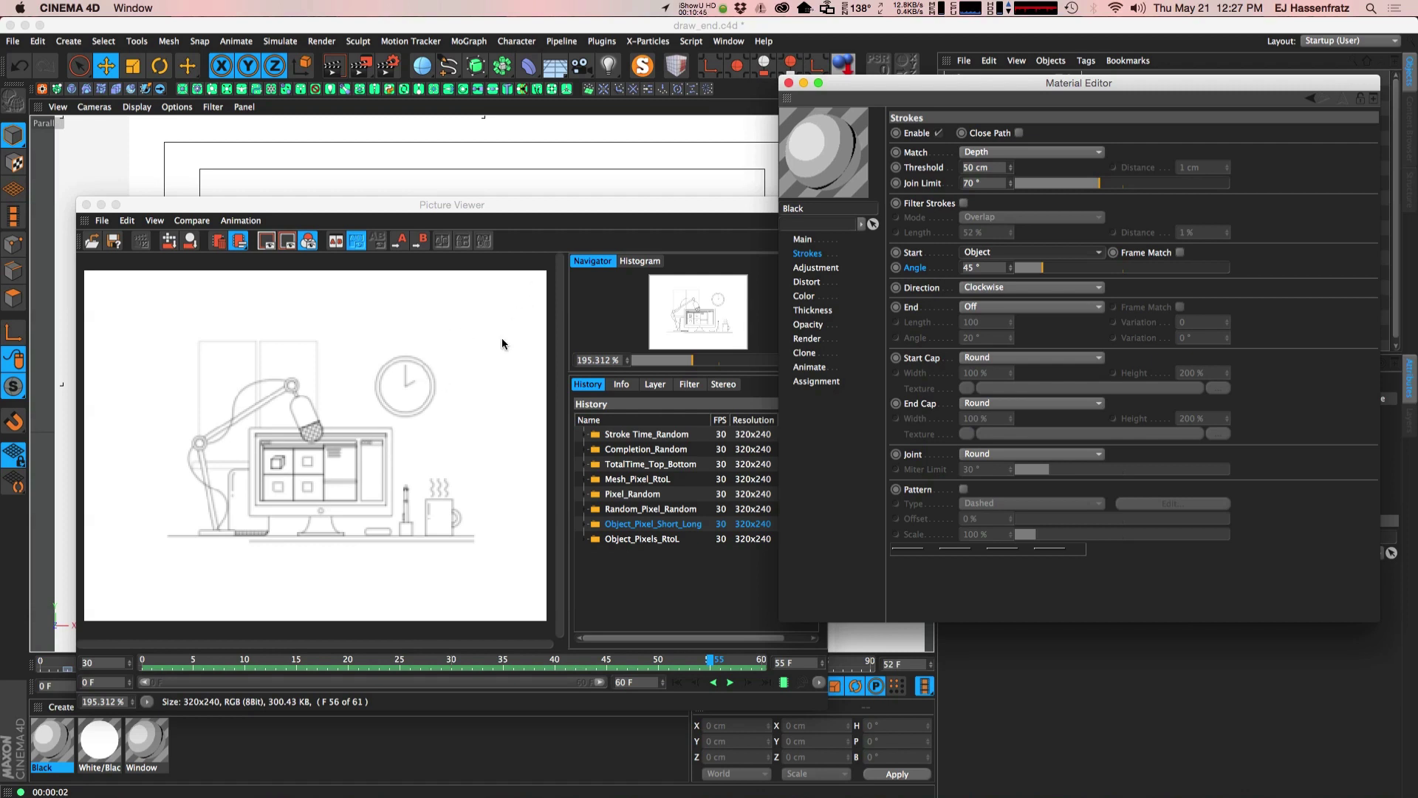
- In the Black material's Animate settings, set Stroke Order to Short to Long
click(817, 367)
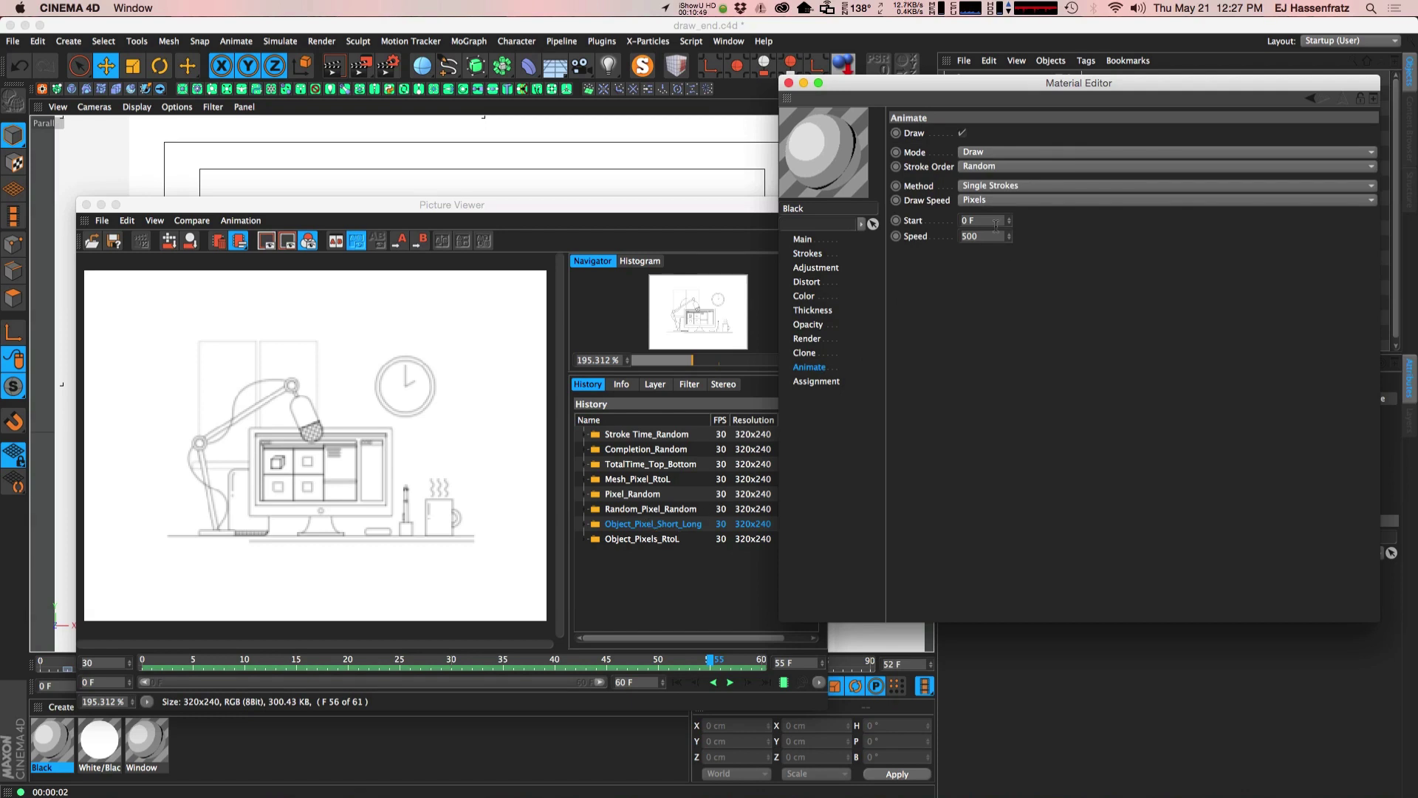
click(980, 166)
click(969, 190)
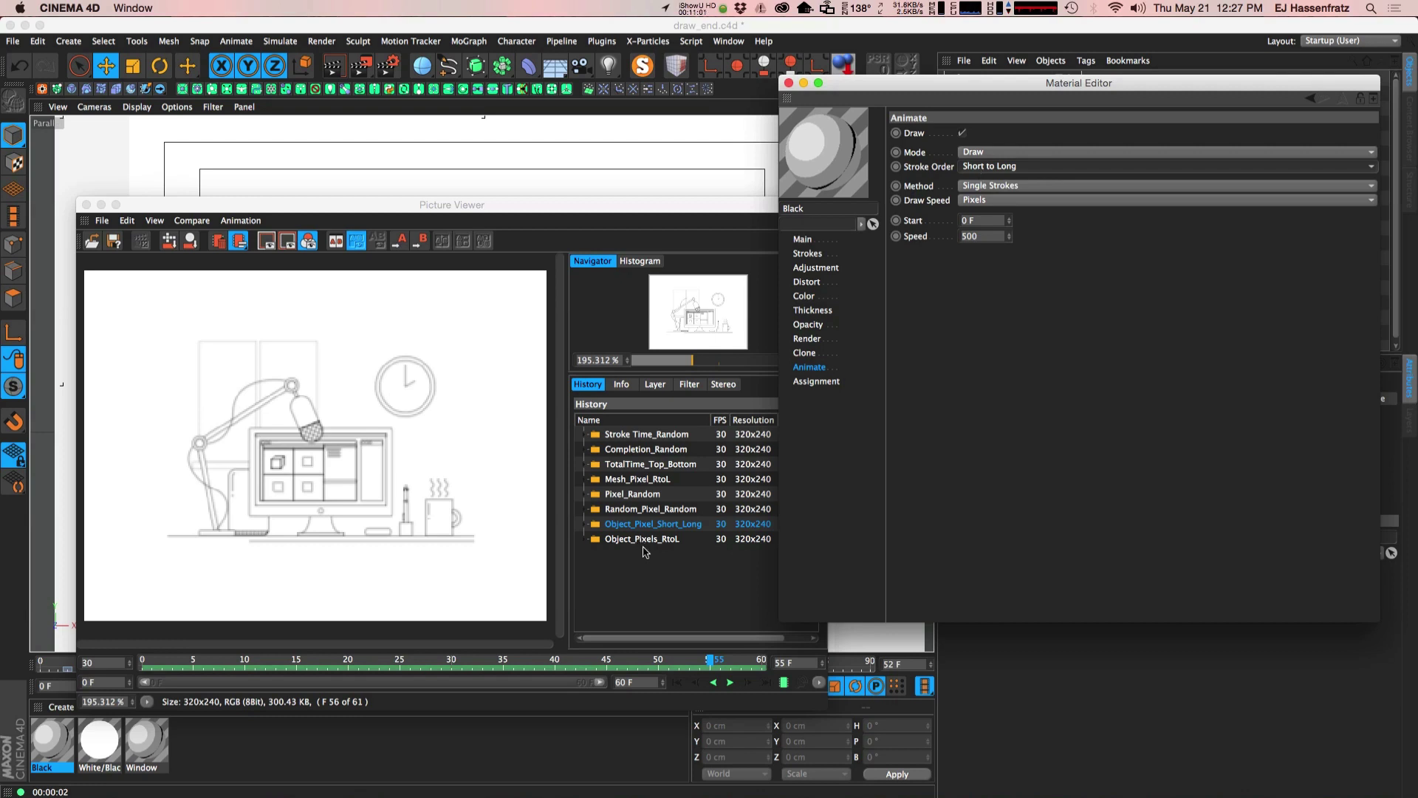
- Scrub the Object_Pixel_Short_Long render to frame 29 and compare it with the Random_Pixel_Random render
click(188, 662)
mouse_move(188, 662)
mouse_down()
mouse_move(612, 662)
mouse_move(182, 662)
mouse_move(441, 662)
mouse_up()
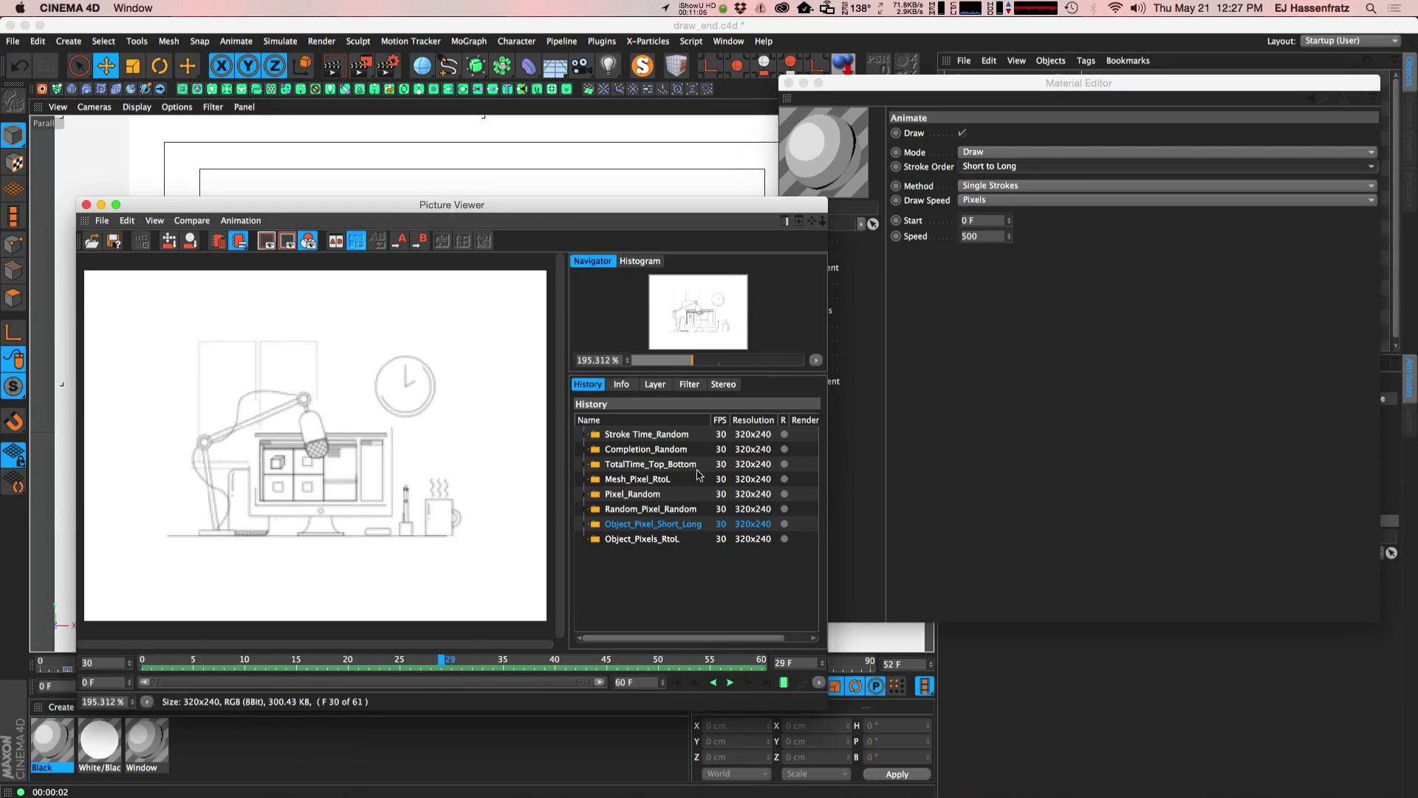
click(665, 511)
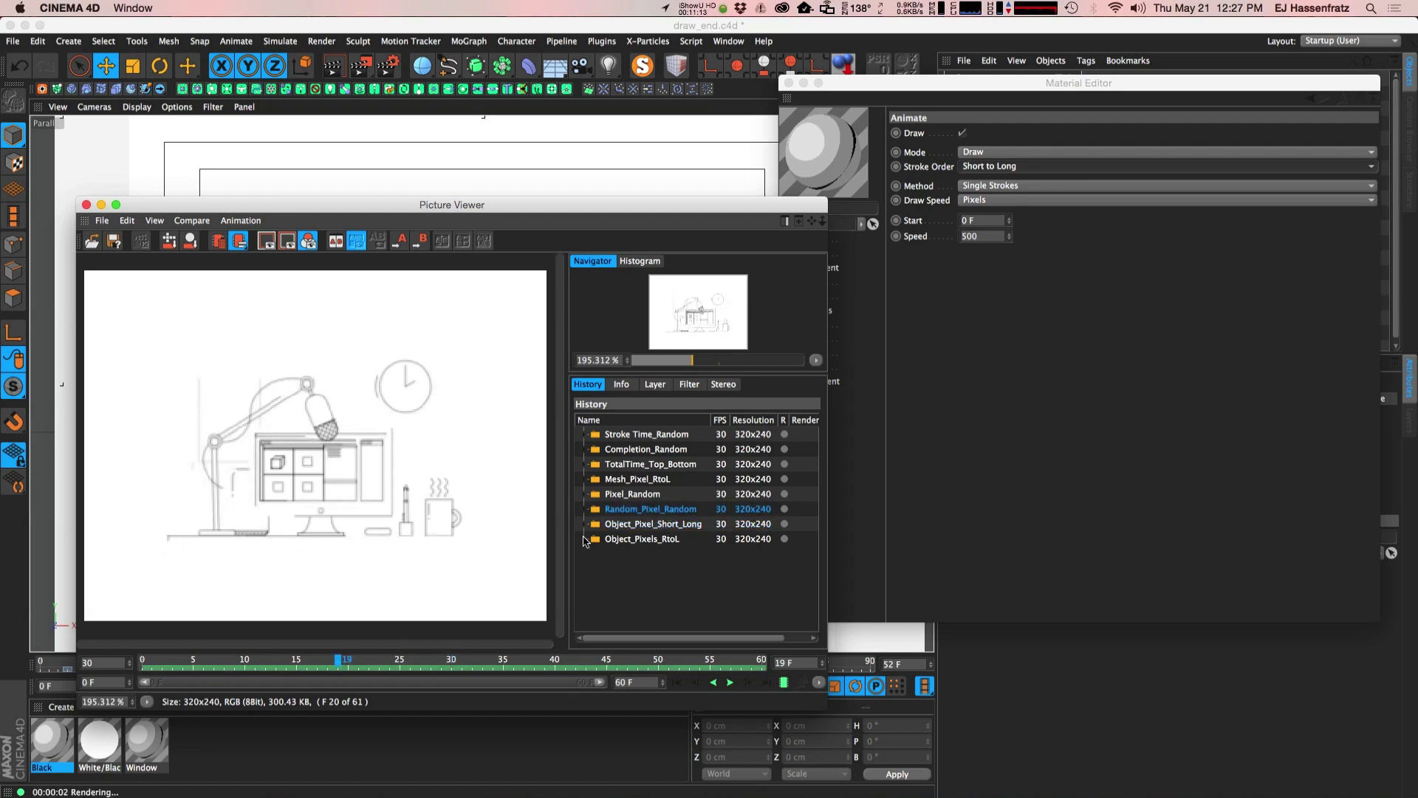
click(622, 525)
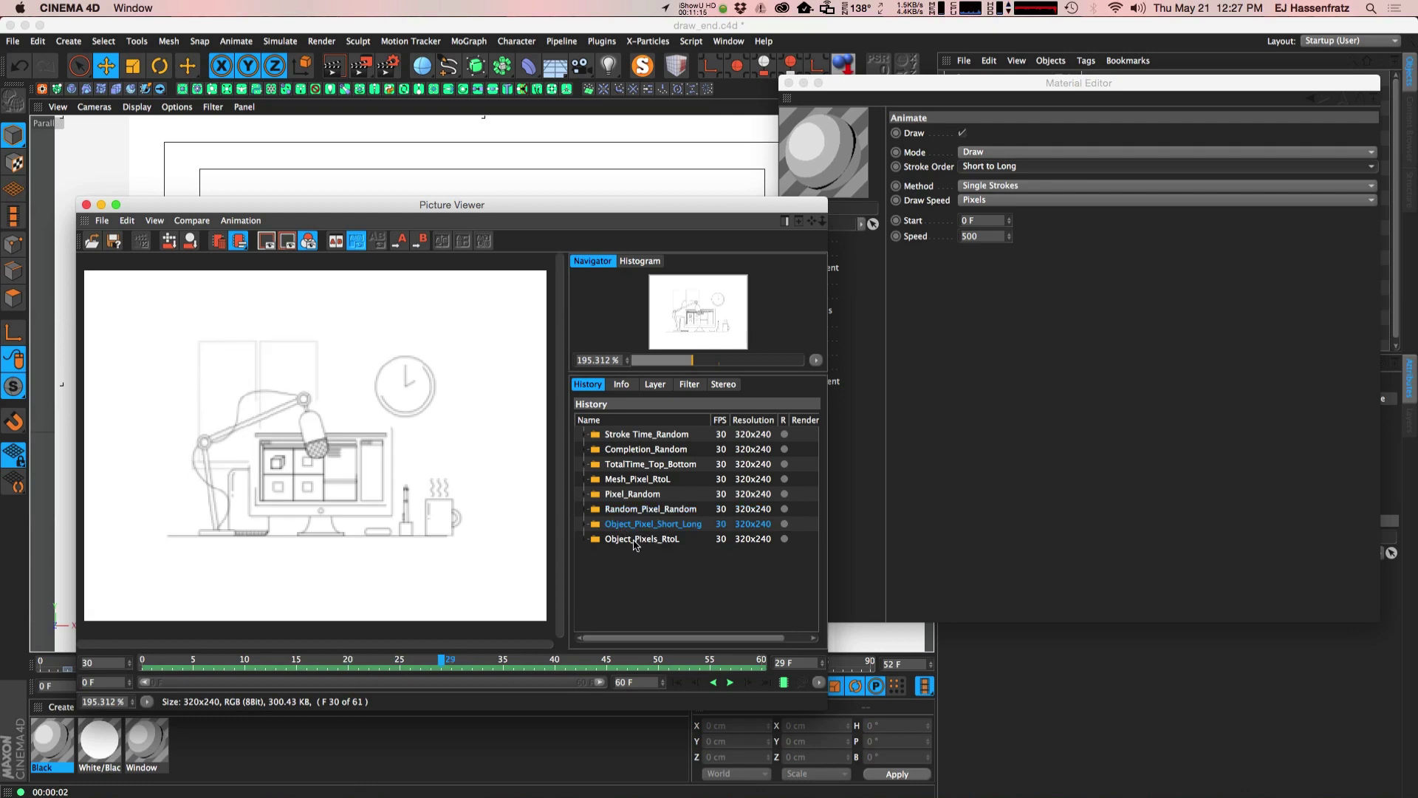
- Load the Object_Pixels_RtoL render and scrub from the start to frame 25 and back to examine its line draw-on
click(634, 540)
drag(144, 660, 399, 660)
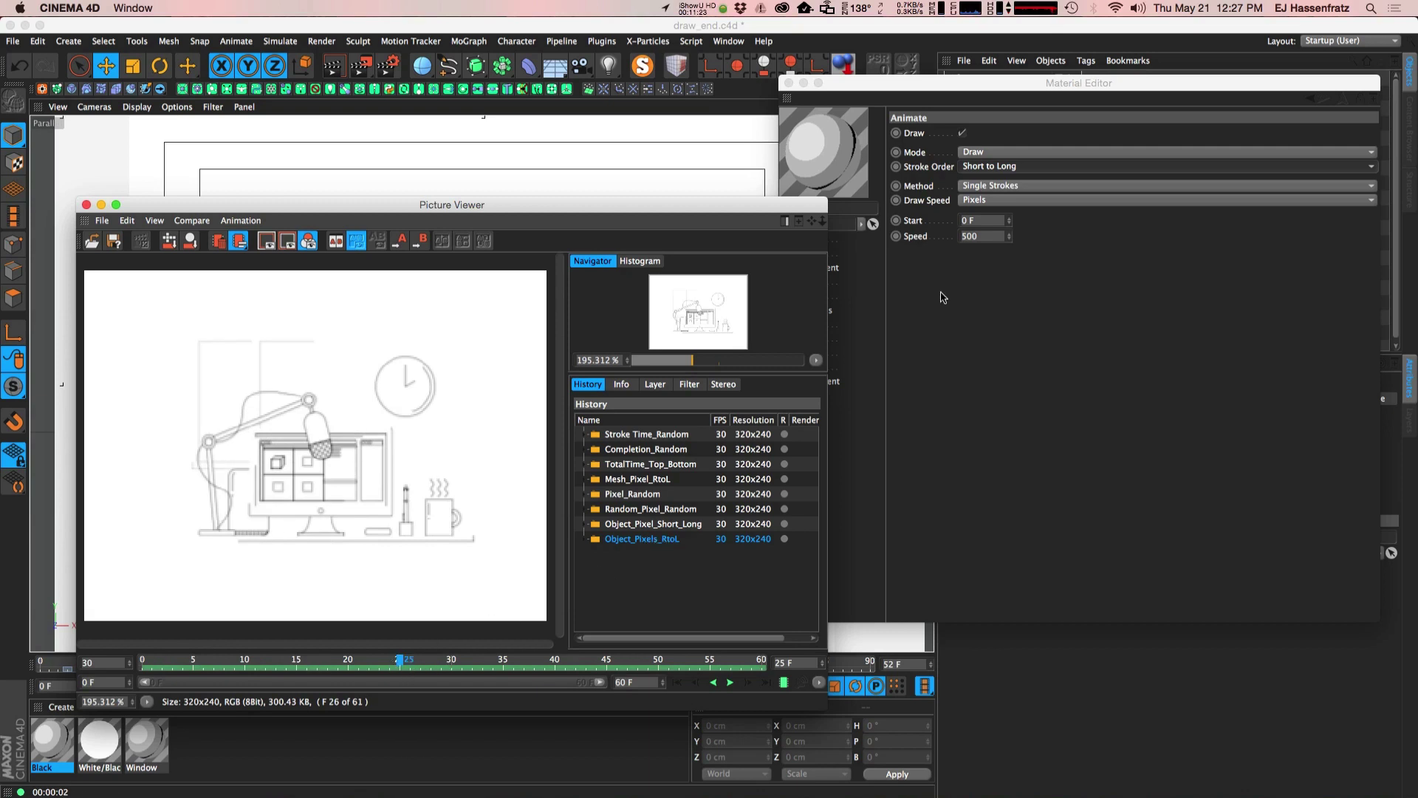
drag(403, 660, 237, 663)
- Load the Object_Pixel_Short_Long render again and scrub it to frame 9 and on to frame 24
click(643, 523)
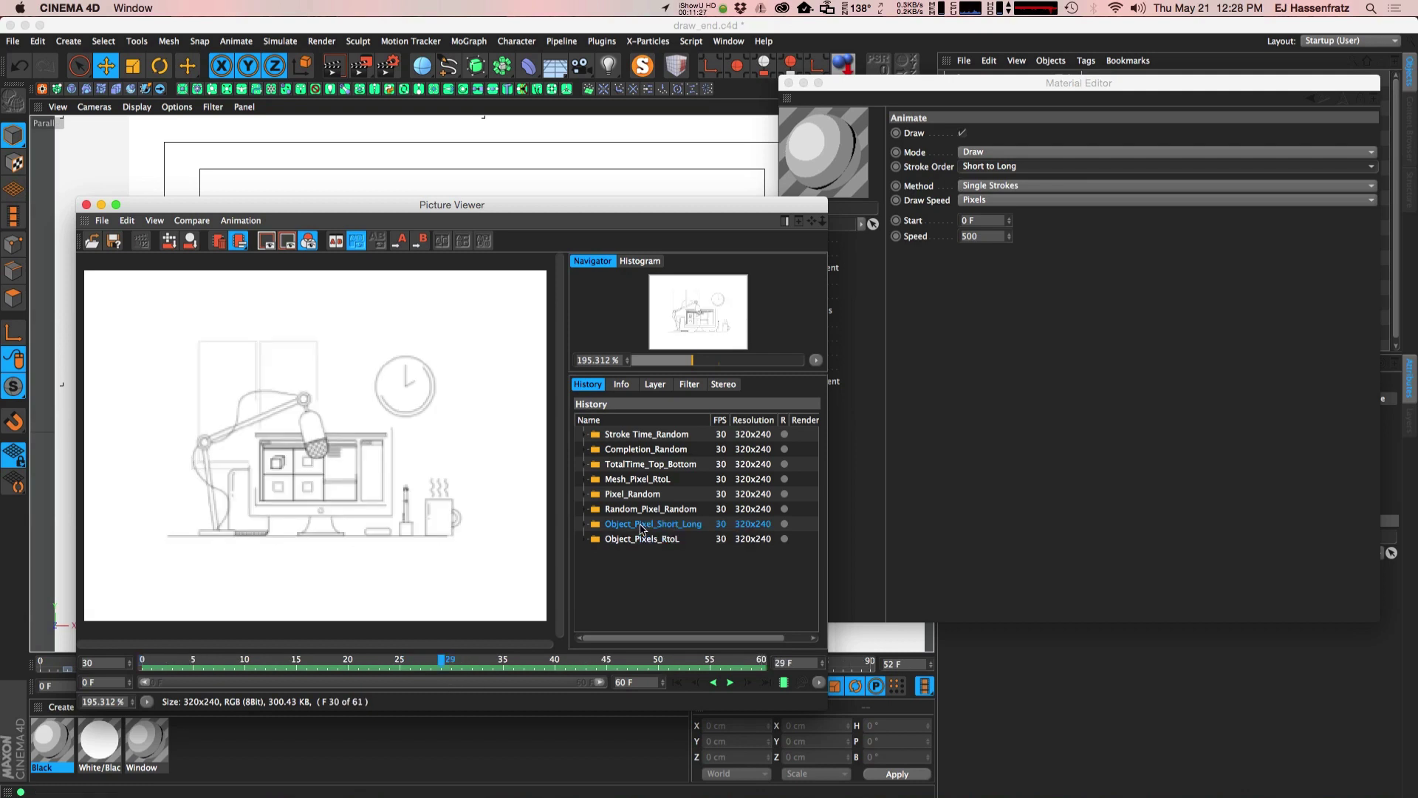
drag(158, 663, 235, 664)
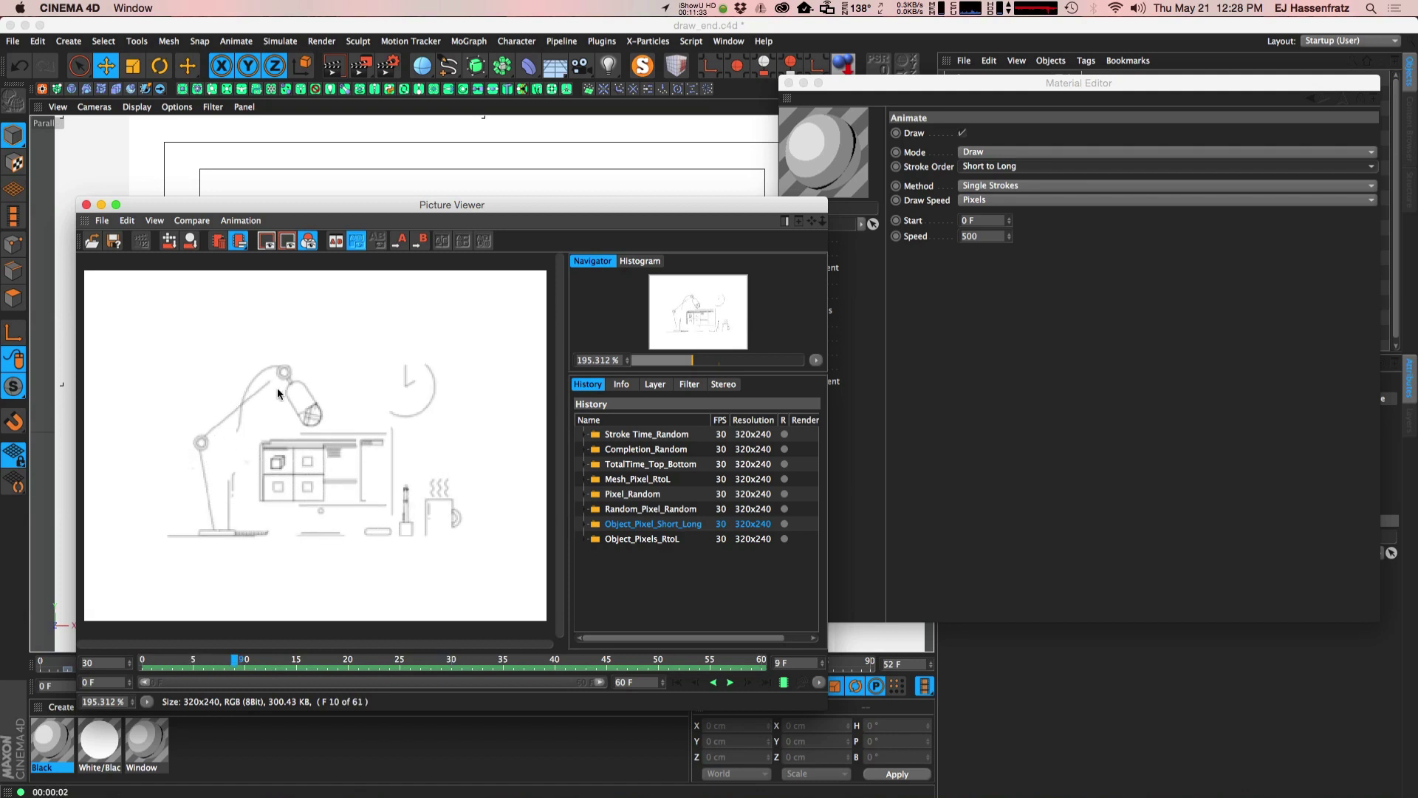
drag(235, 660, 395, 669)
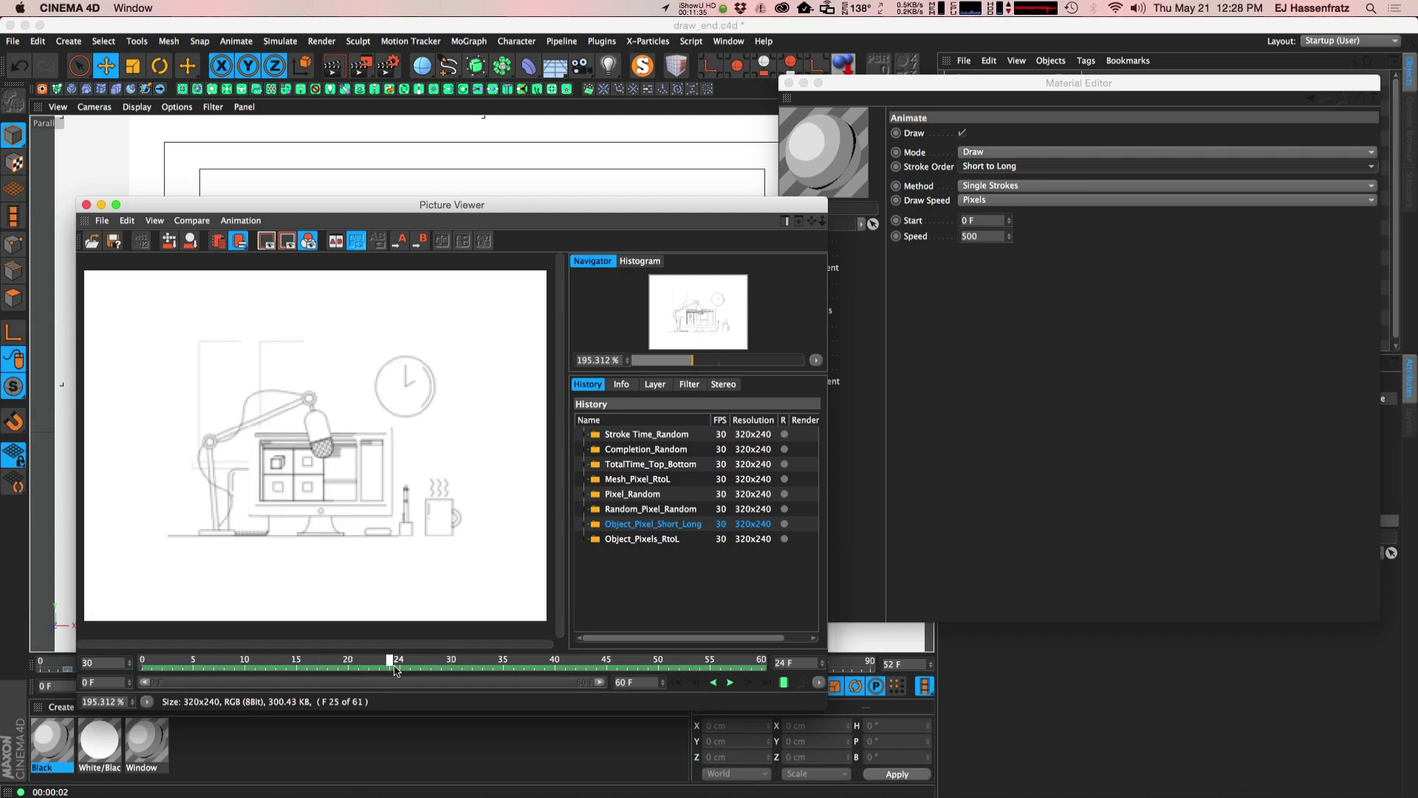
- Return to the Object_Pixels_RtoL render and scrub through frames 10, 43 and 53, then back to frame 43, to examine how its strokes complete
click(613, 540)
mouse_move(142, 660)
mouse_down()
mouse_move(414, 661)
mouse_move(152, 661)
mouse_move(244, 662)
mouse_up()
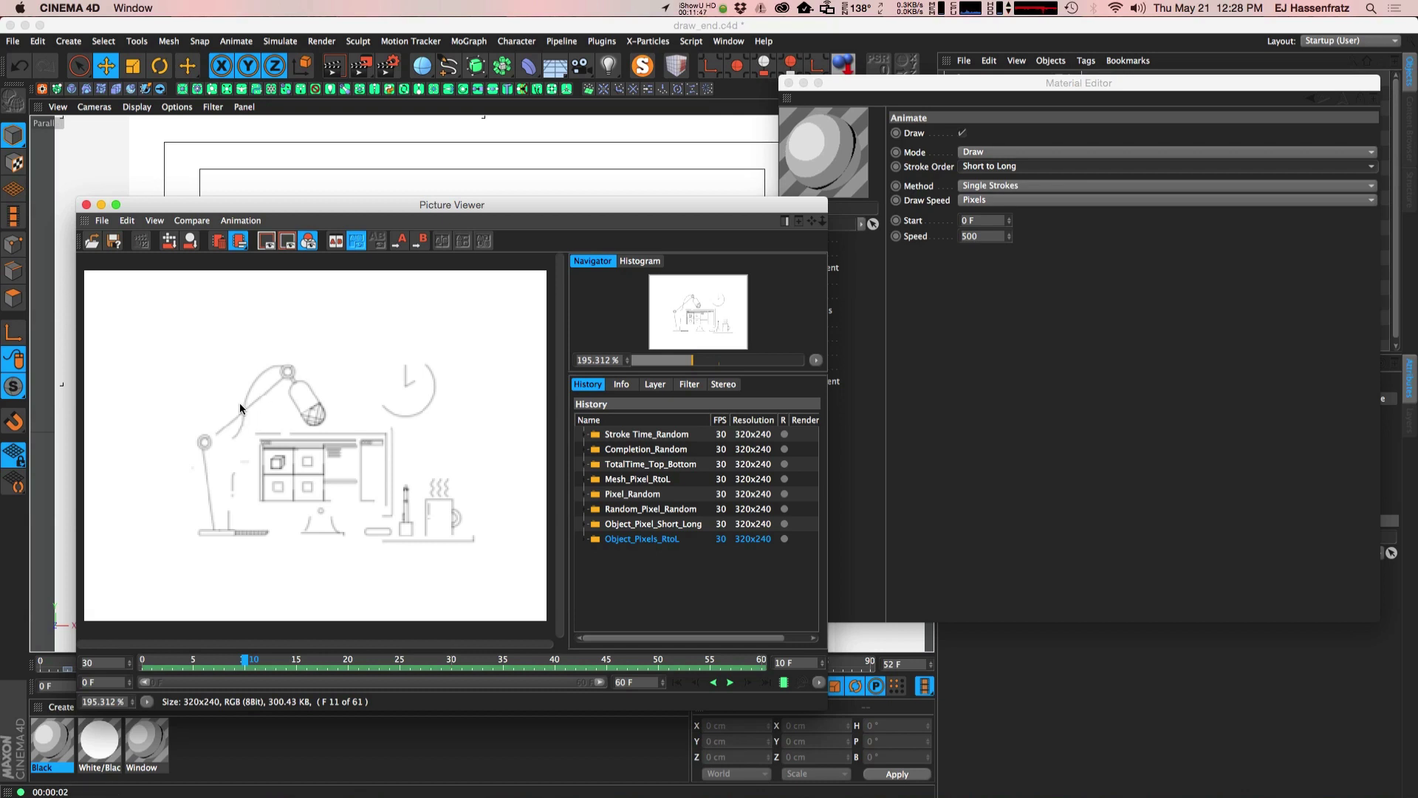
mouse_move(268, 663)
mouse_down()
mouse_move(481, 668)
mouse_move(201, 664)
mouse_move(639, 663)
mouse_move(586, 667)
mouse_up()
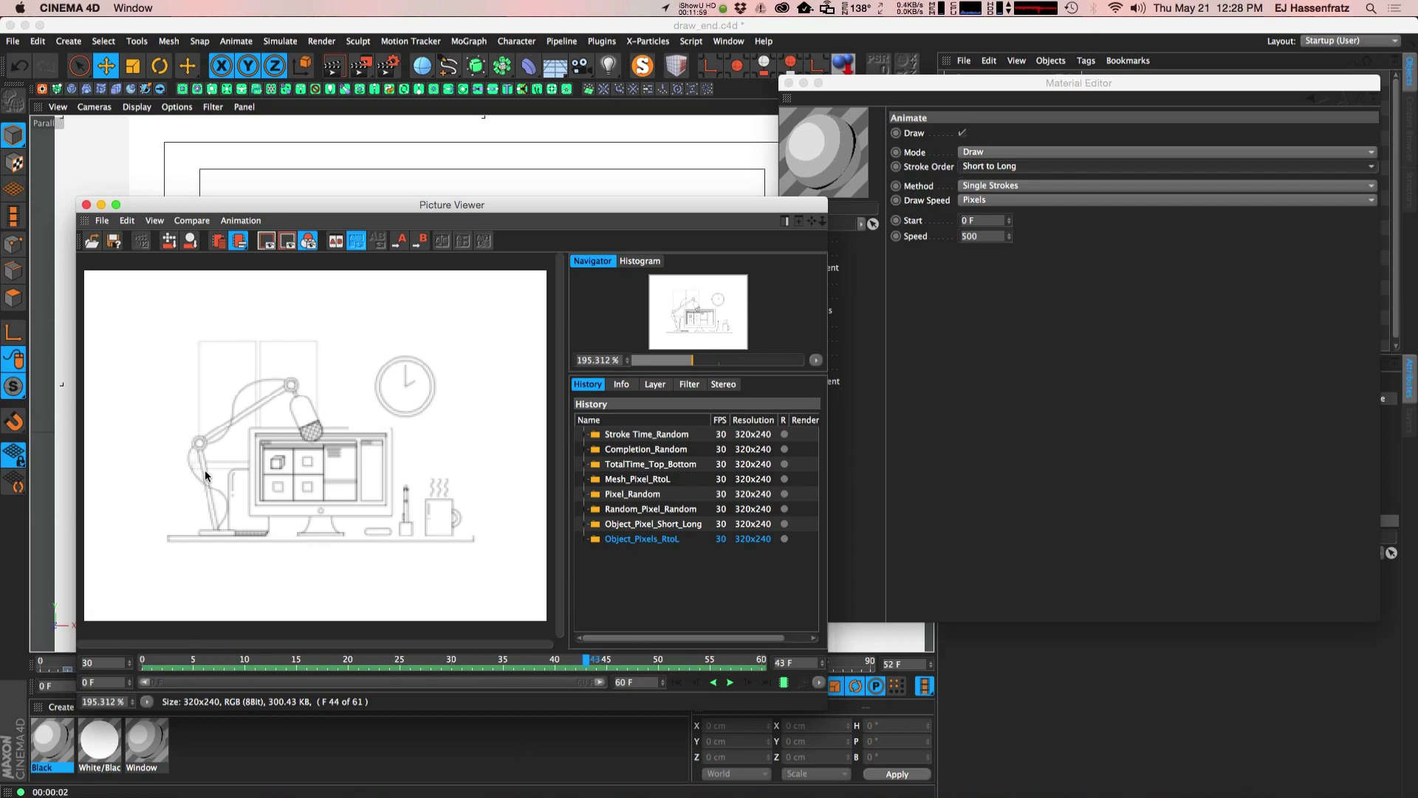
mouse_move(599, 652)
mouse_down()
mouse_move(584, 666)
mouse_move(515, 668)
mouse_up()
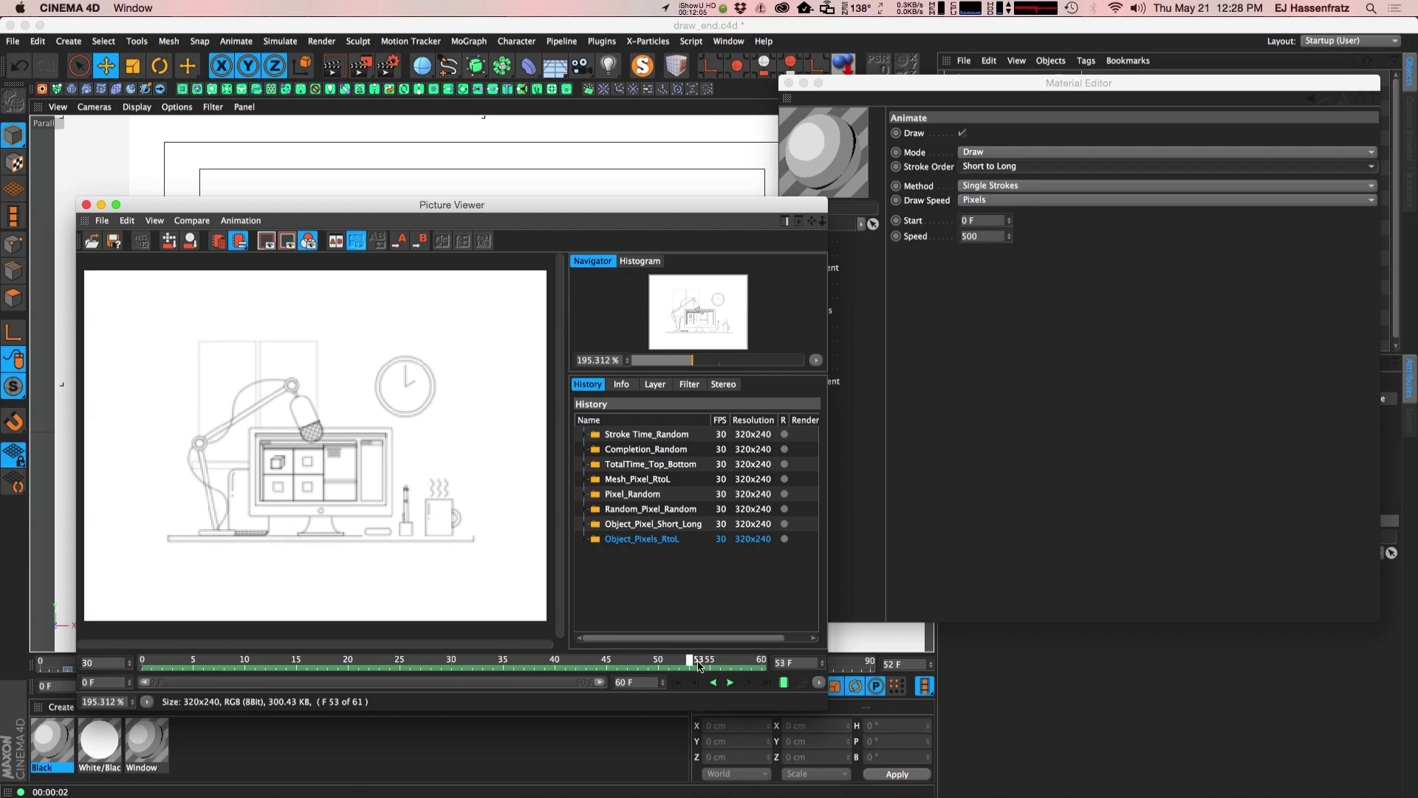
drag(633, 661, 592, 663)
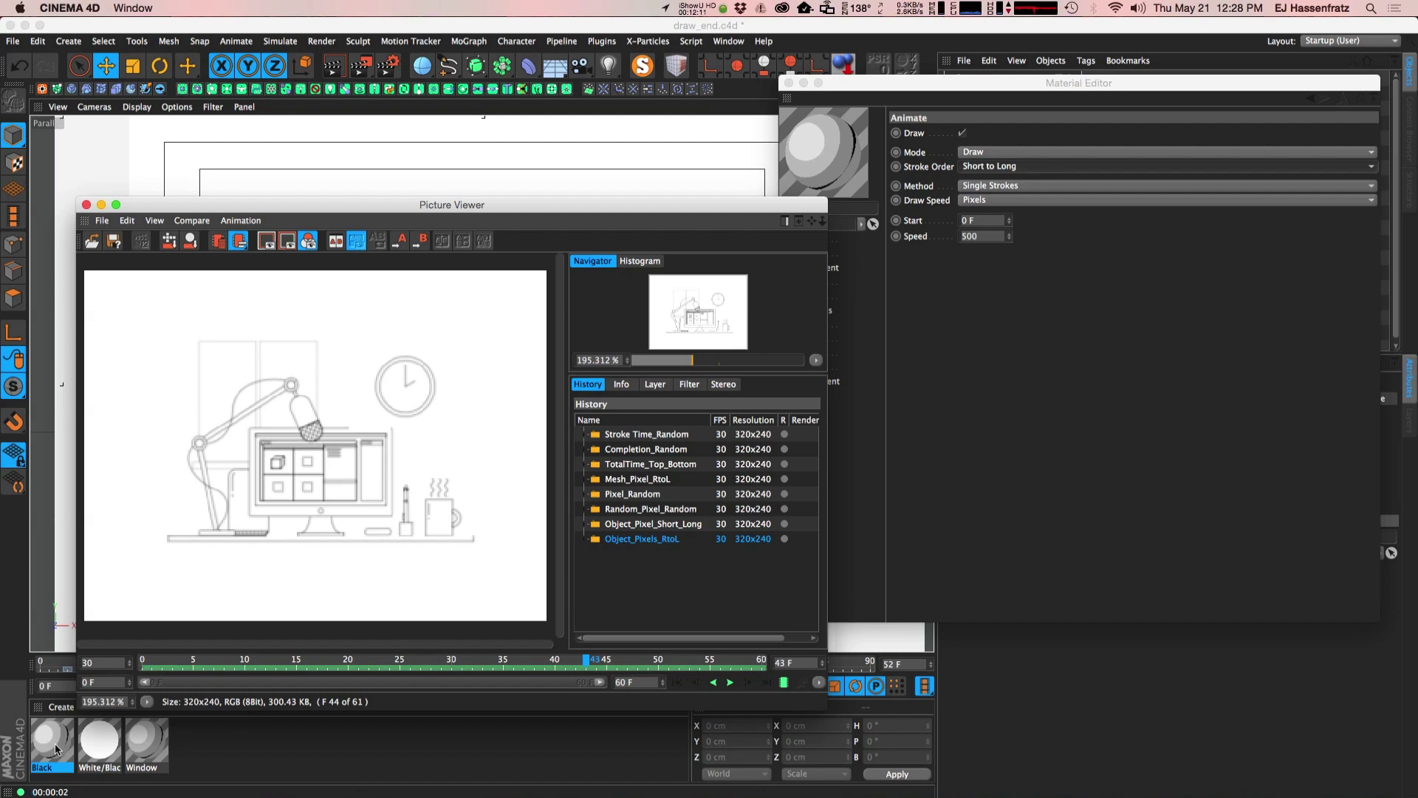
- Try Completion as the Black material's Draw Speed in the Animate settings, and set it back to Pixels
click(971, 202)
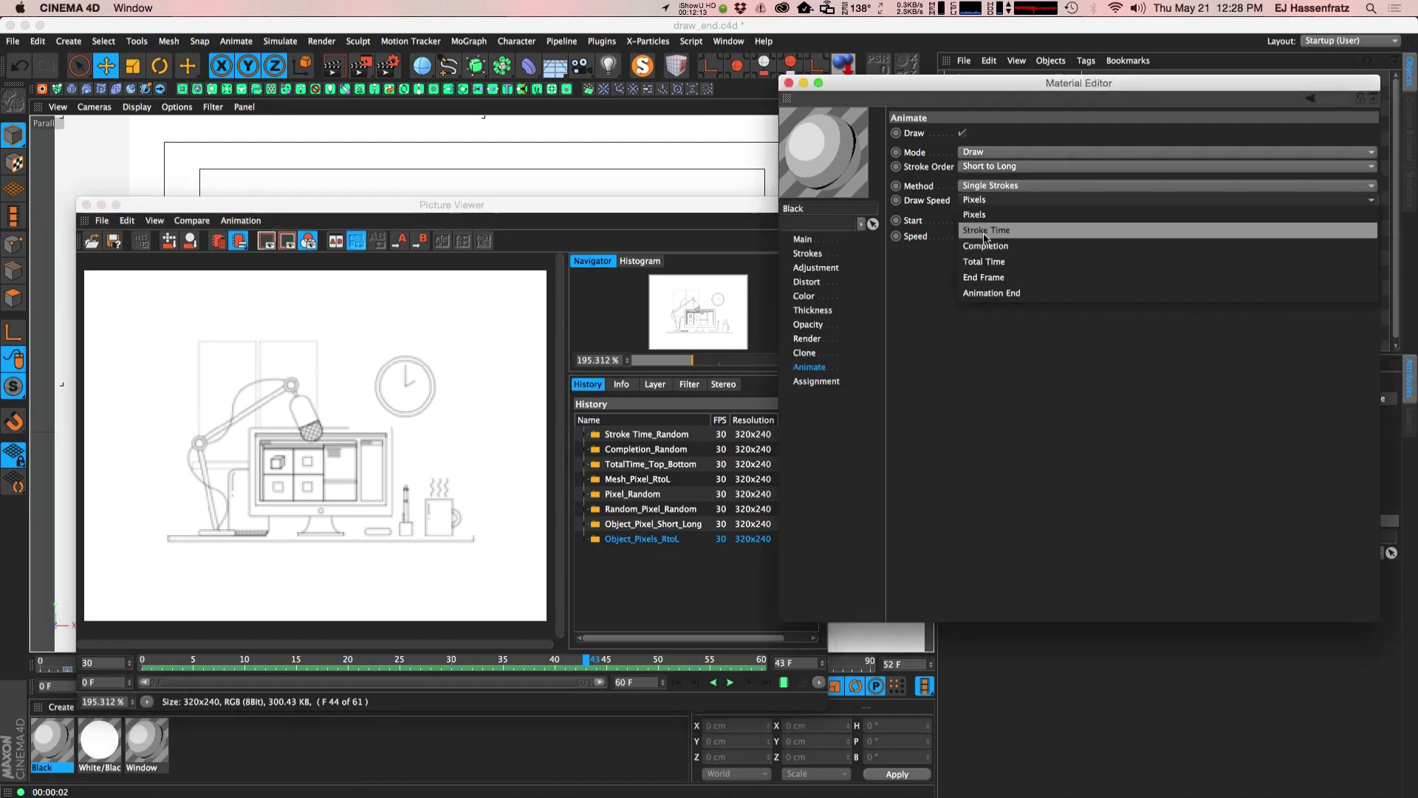
click(987, 251)
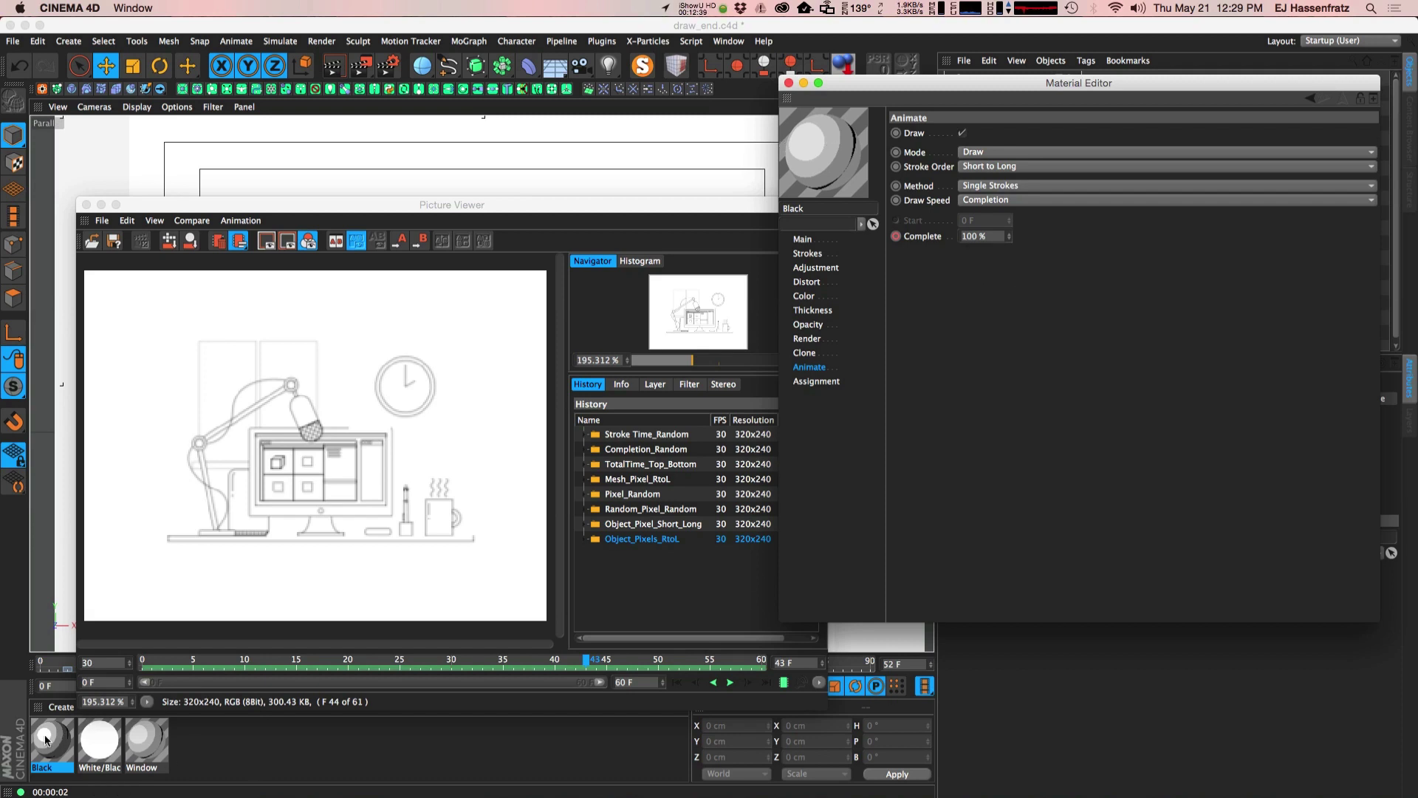
click(62, 750)
click(895, 273)
click(932, 208)
click(946, 241)
- Scrub the Object_Pixels_RtoL render through frames 14 and 56, back to frame 2, and on to frame 60 to review its draw-on speed
key(shift+r)
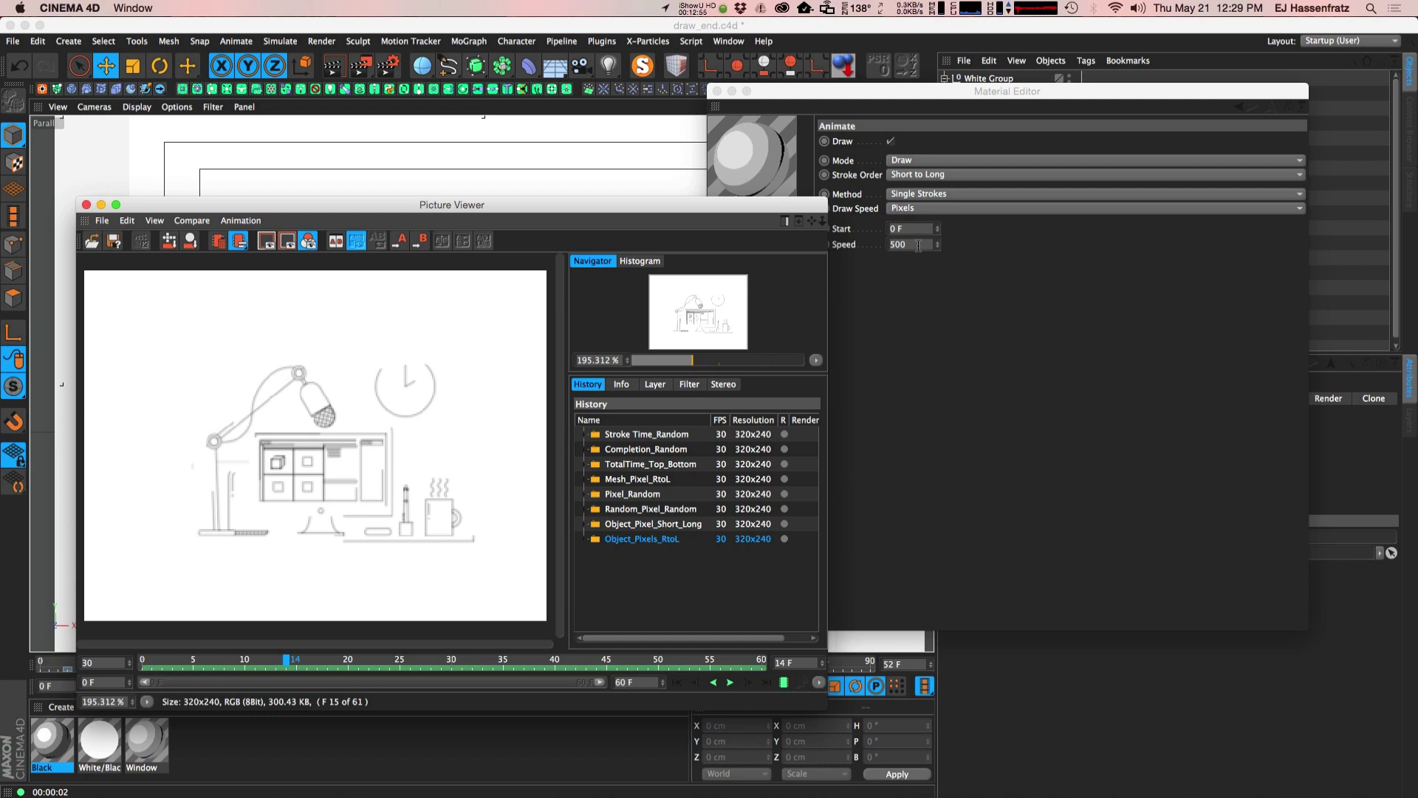
click(288, 661)
mouse_move(264, 661)
mouse_down()
mouse_move(174, 661)
mouse_move(739, 660)
mouse_up()
key(shift+r)
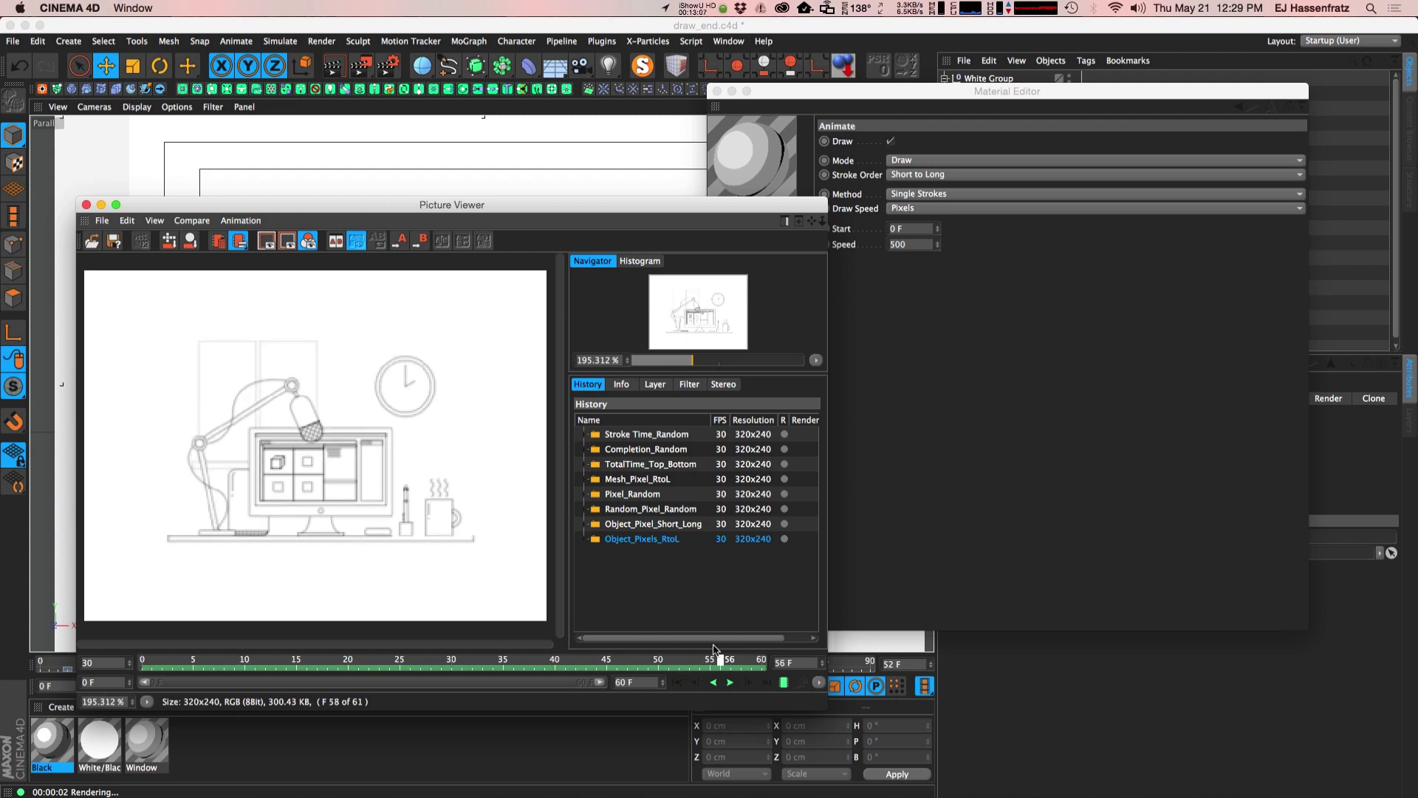
click(279, 656)
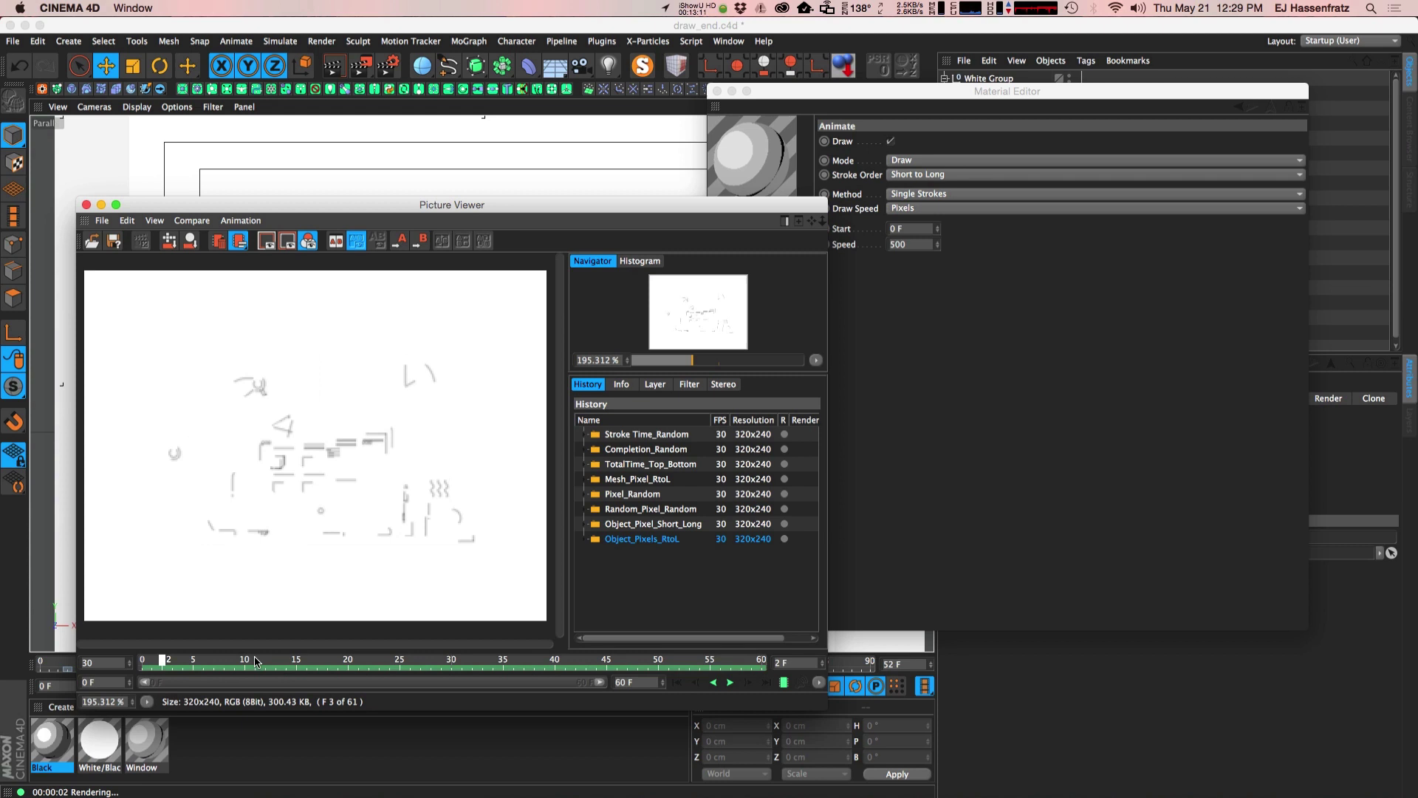
click(1032, 454)
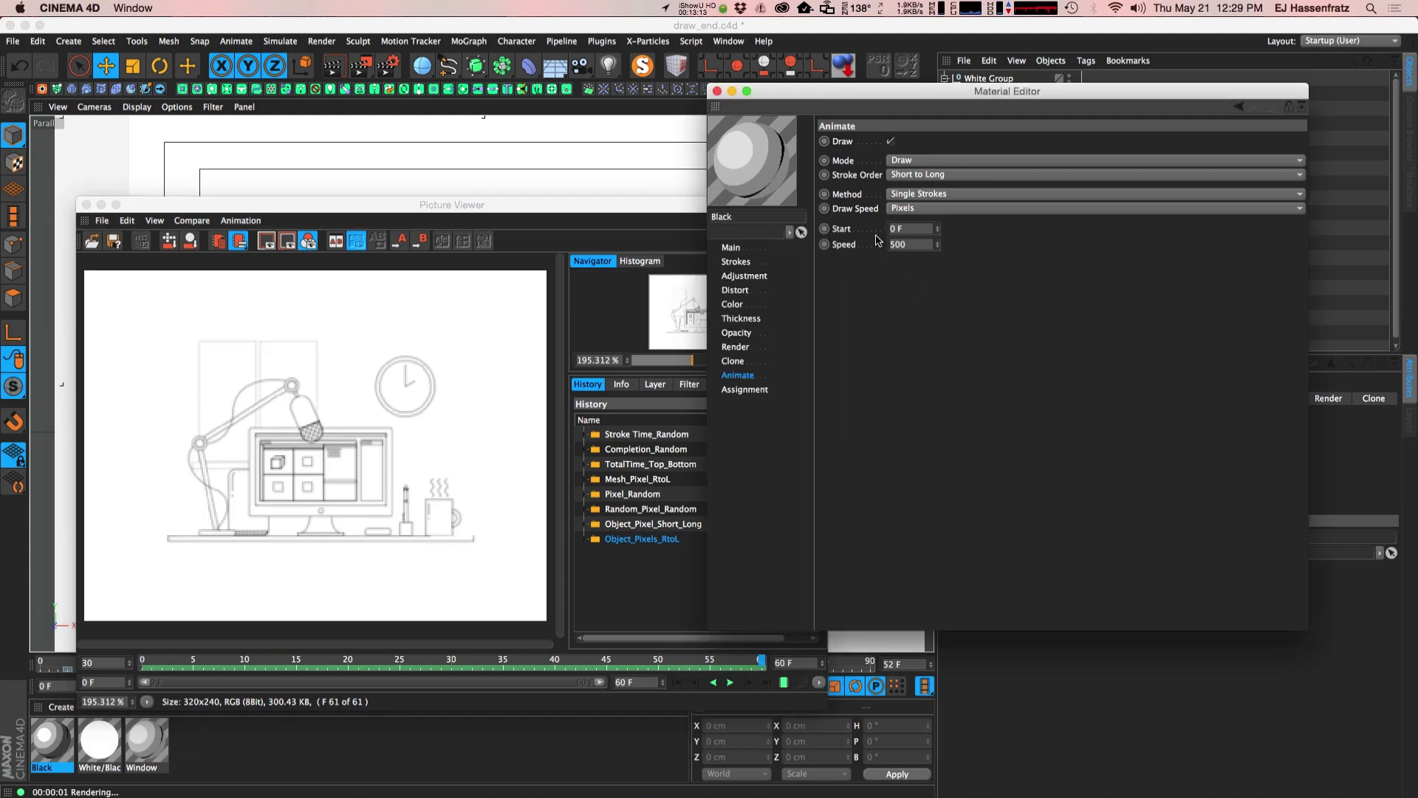